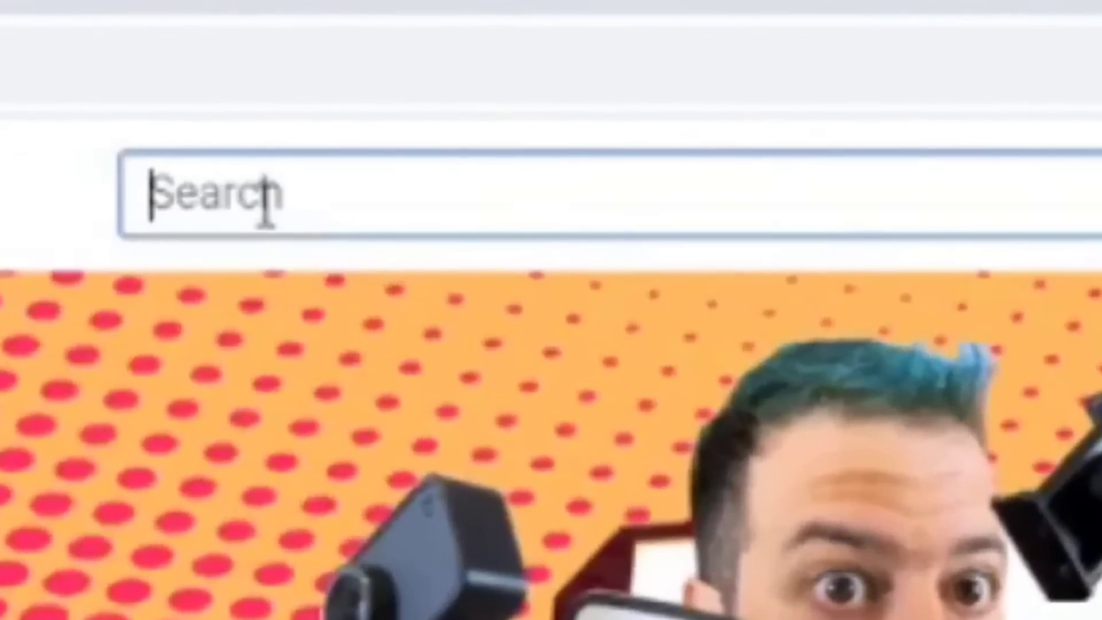
Search YouTube for "pizza" and examine the keyword's overall score, search volume and competition
type("pizza")
key("Return")
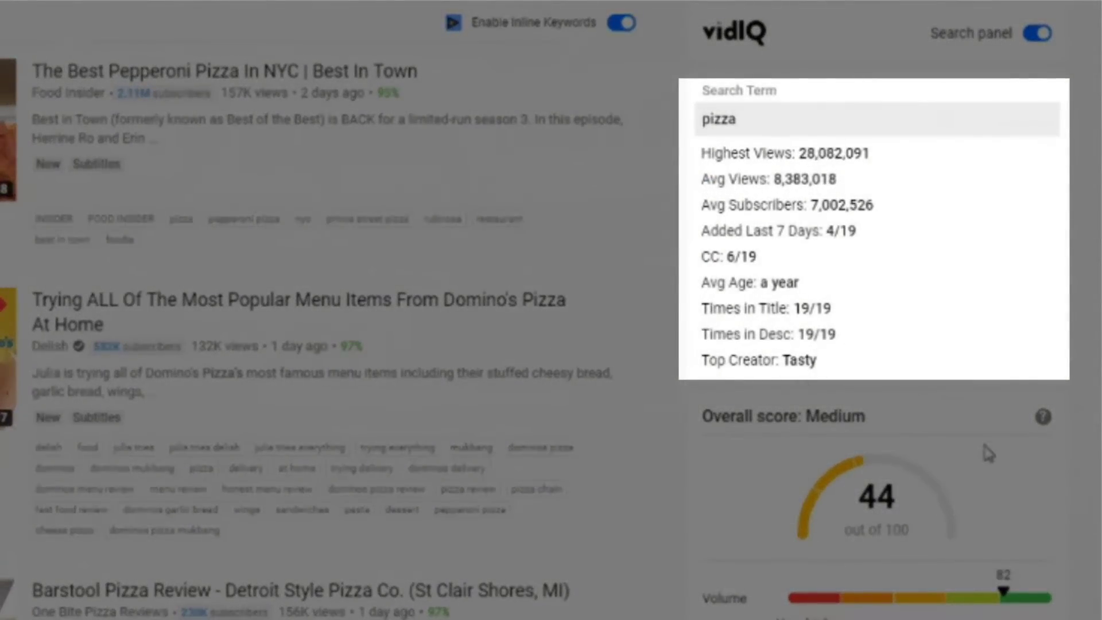
scroll(976, 459, "down", 3)
left_click_drag(703, 392, 739, 396)
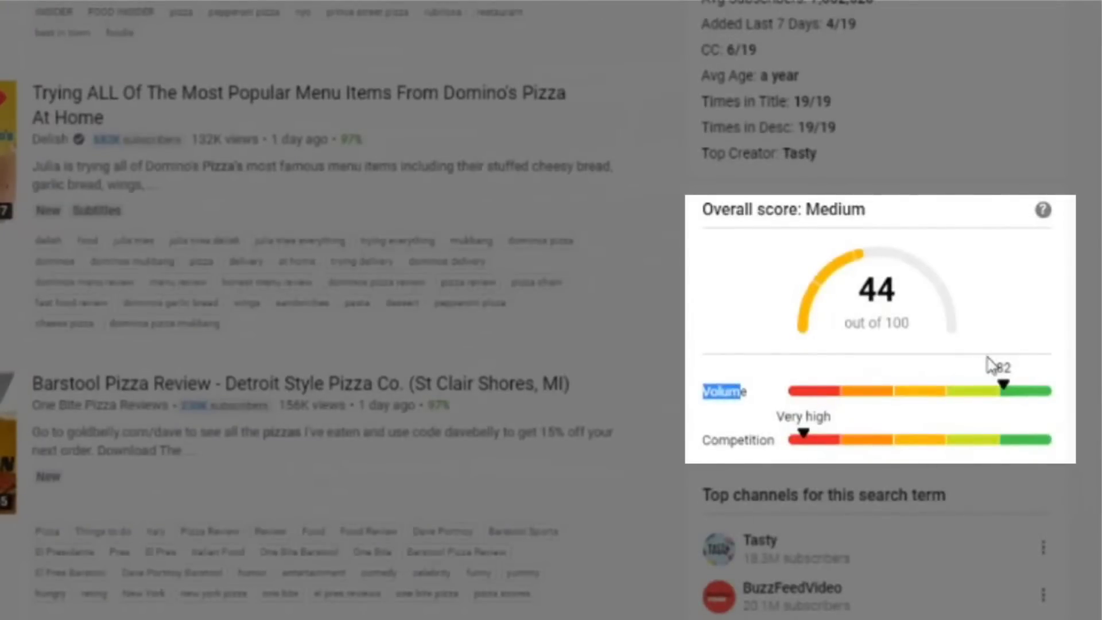
left_click(1038, 371)
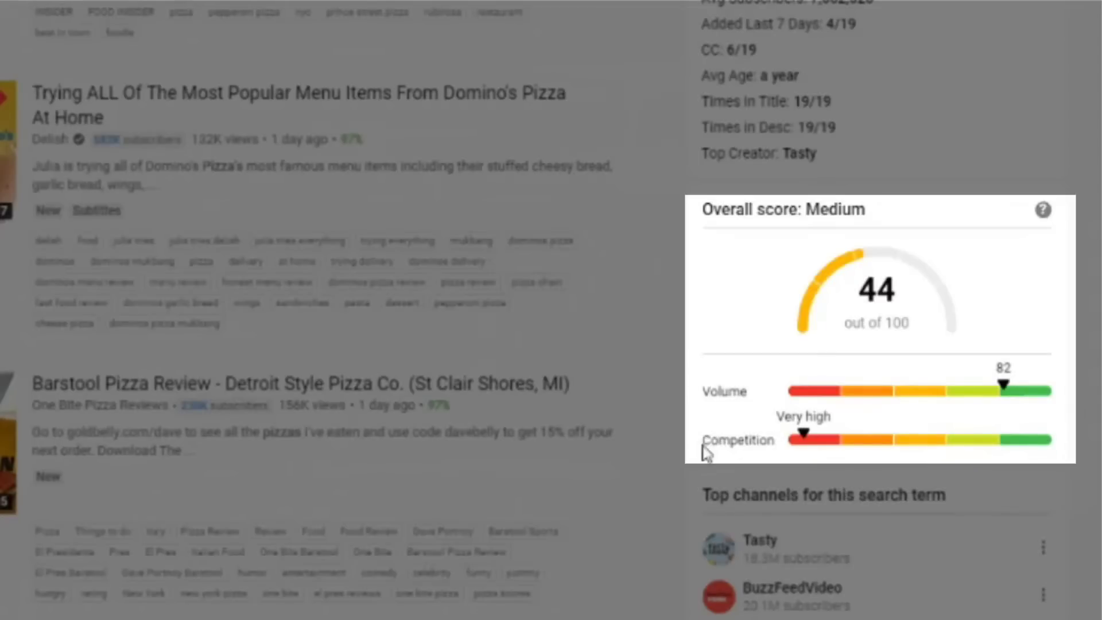
left_click_drag(703, 441, 757, 445)
left_click(756, 438)
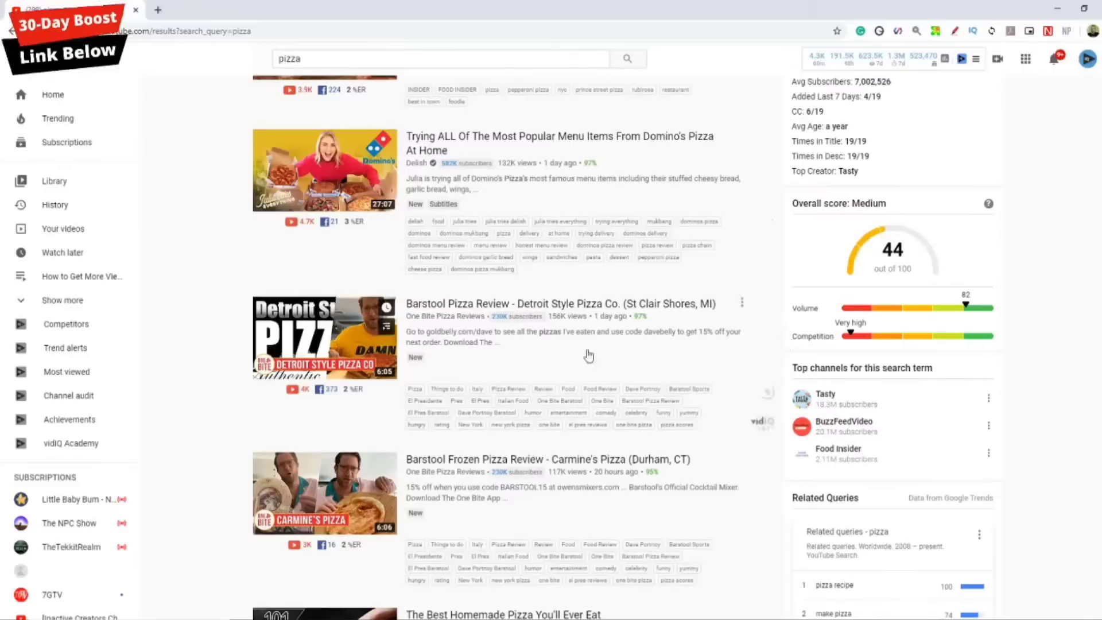
Explore the search suggestions for "pizza" followed in turn by the letters a, b, c and d
scroll(589, 356, "up", 3)
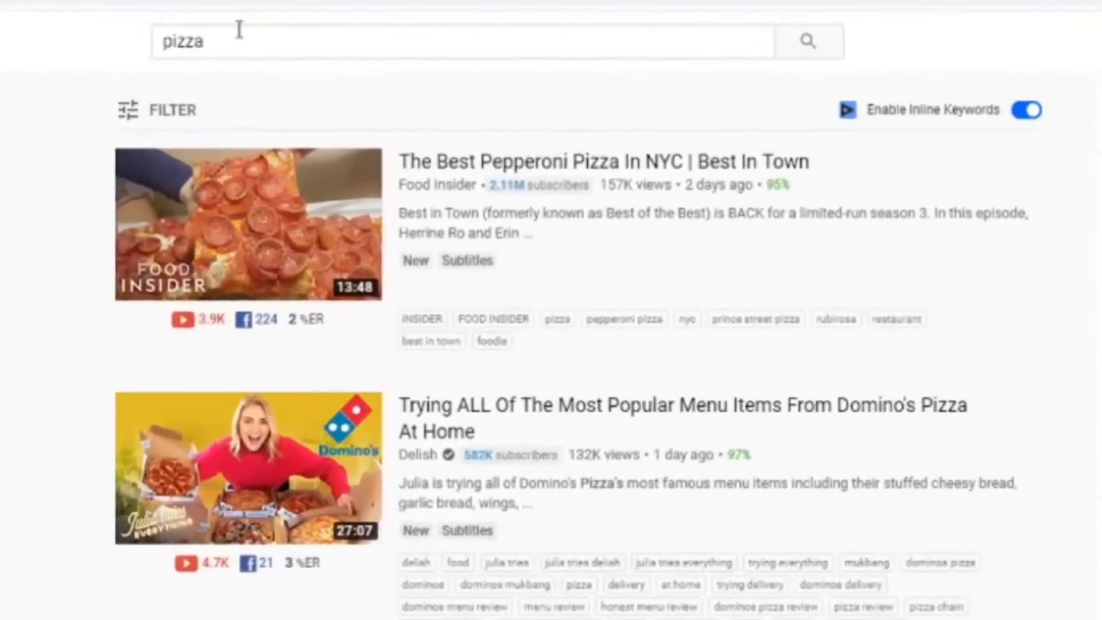
left_click(320, 53)
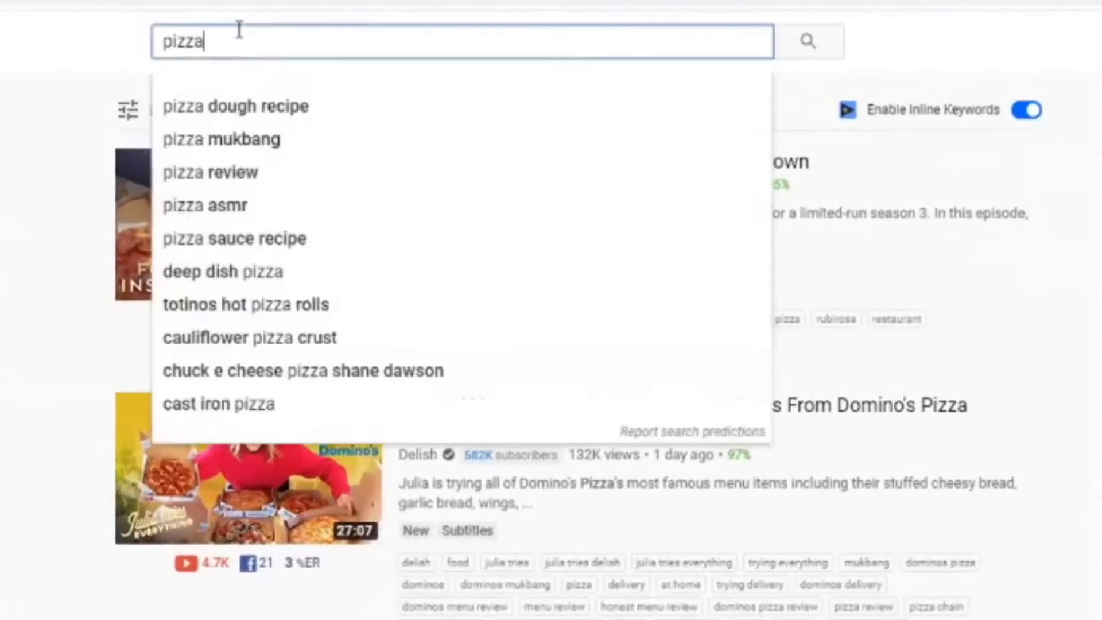
key("BackSpace")
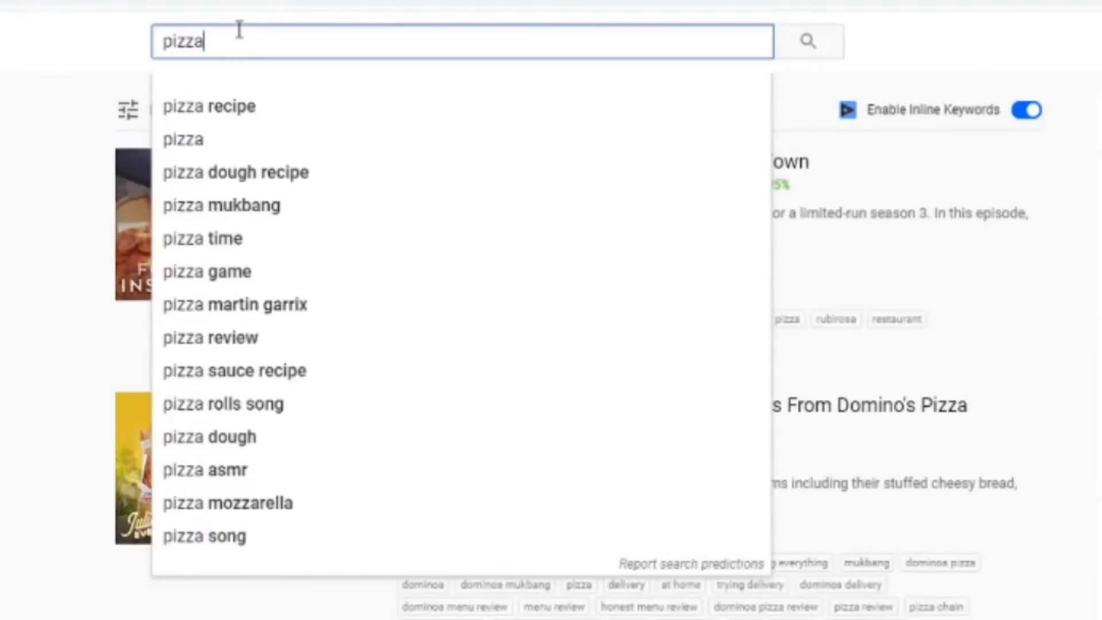
type("a")
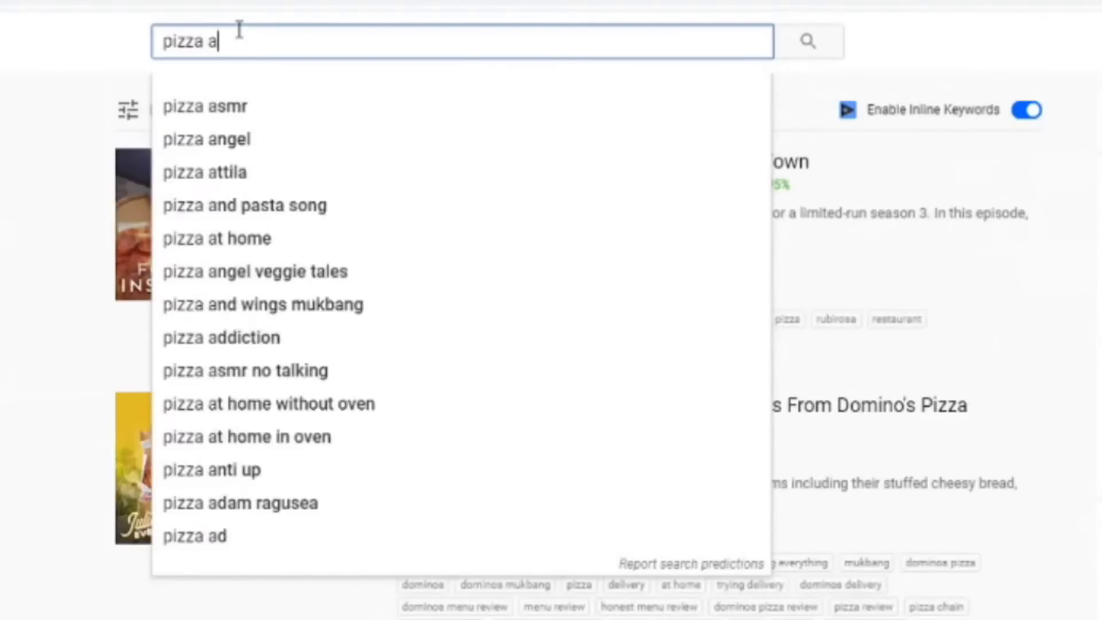
key("BackSpace")
type("b")
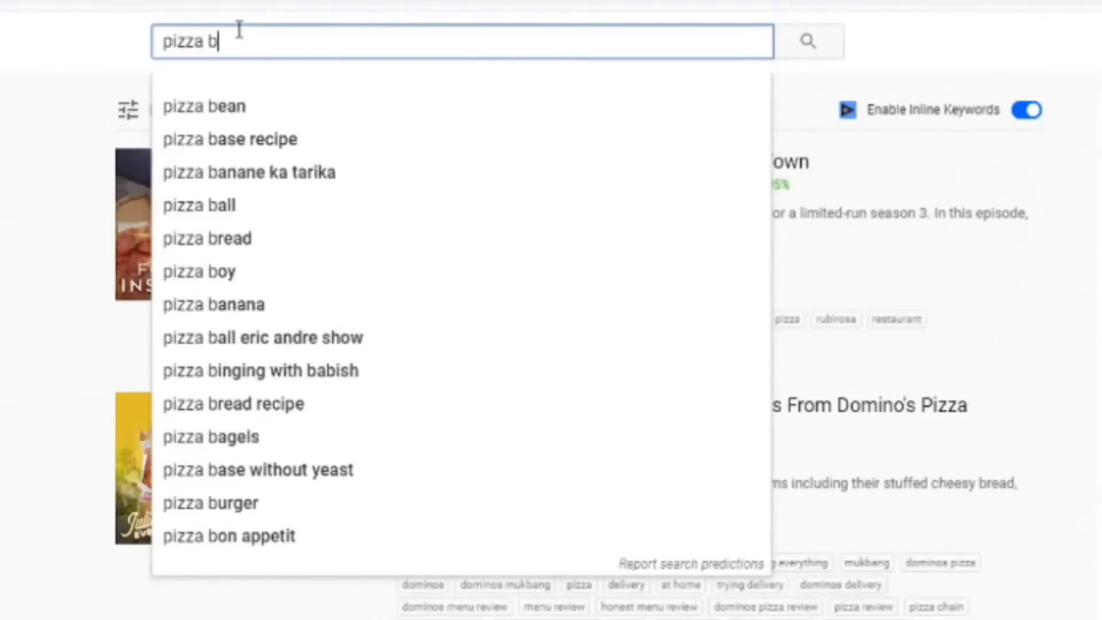
key("BackSpace")
type("c")
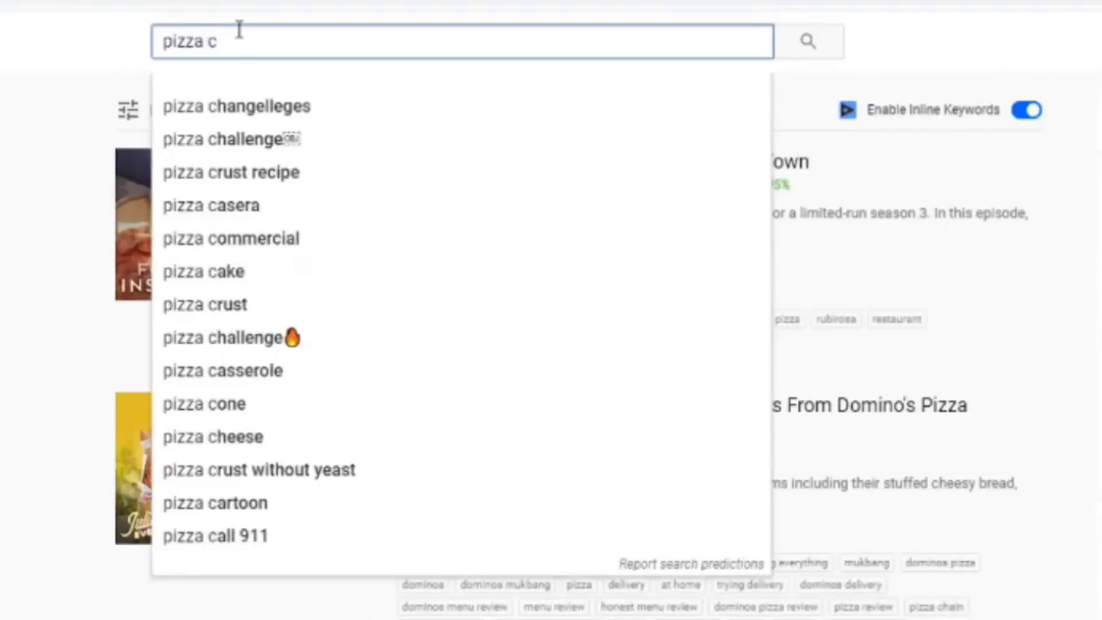
key("BackSpace")
type("d")
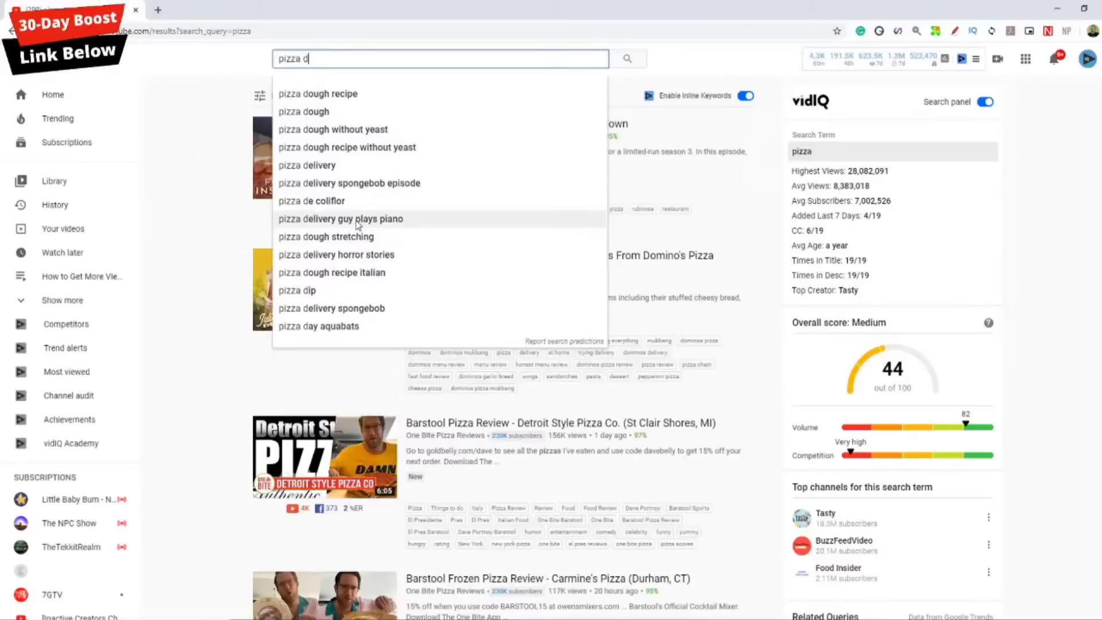
Continue the alphabetical check of "pizza" search suggestions with the letters e, f and g
key("BackSpace")
type("e")
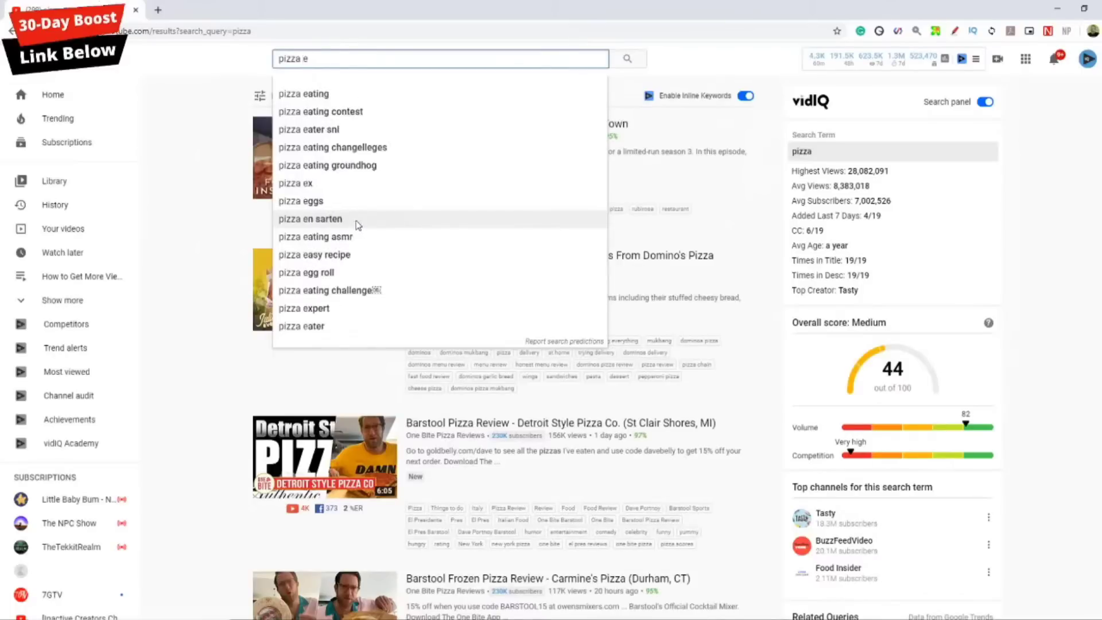
key("BackSpace")
type("f")
key("BackSpace")
type("g")
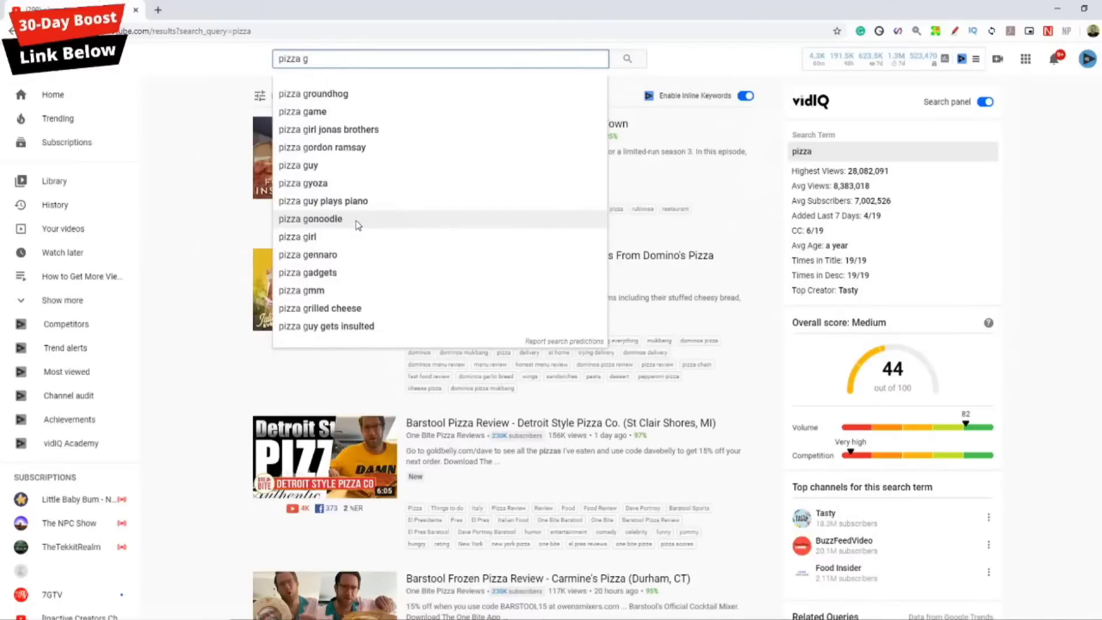
key("BackSpace")
type("g")
key("BackSpace")
key("BackSpace")
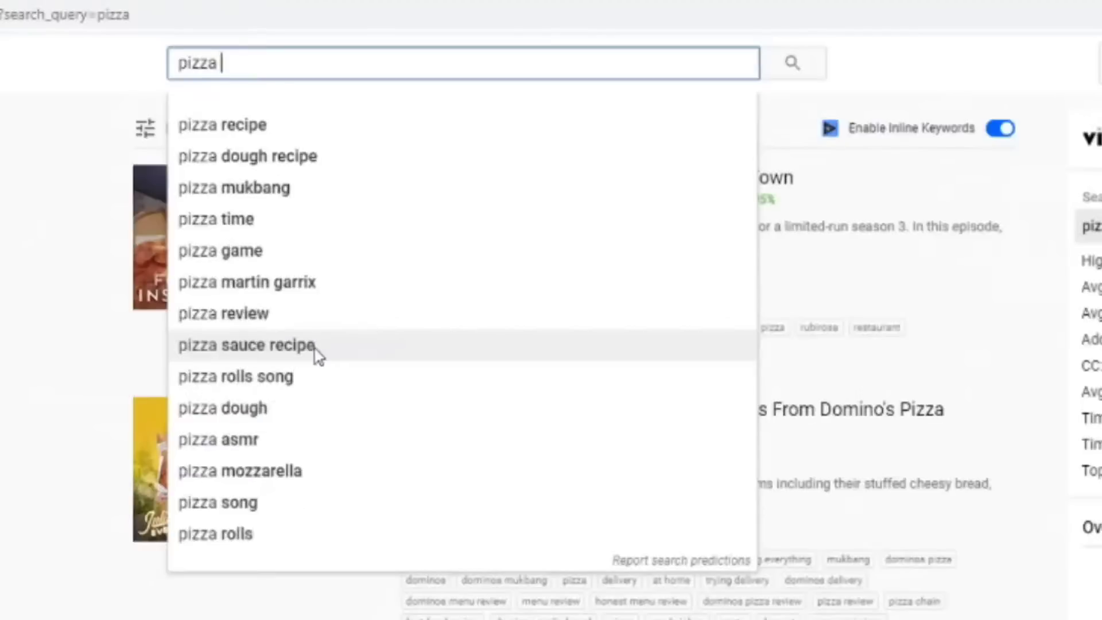
Recheck the "pizza" search suggestions with the letters a, c and d, leaving only "pizza" as the query
type("a")
key("BackSpace")
type("c")
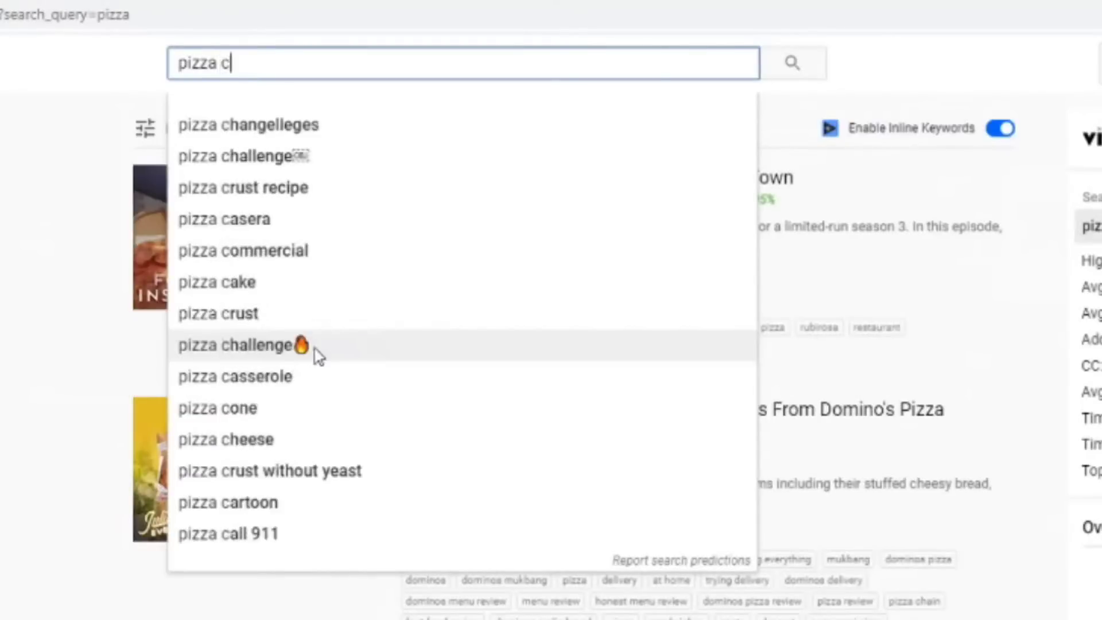
key("BackSpace")
type("d")
key("BackSpace")
key("BackSpace")
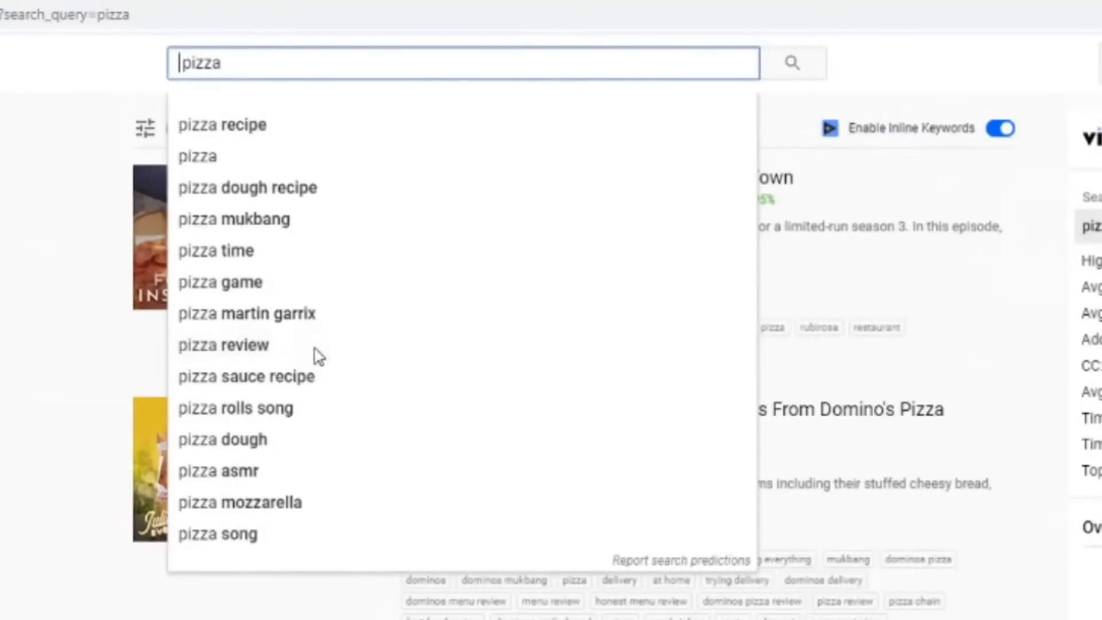
Compare the search suggestions for "pizza" preceded in turn by what, where, when, why and how, and close the suggestions
key("Home")
type("what")
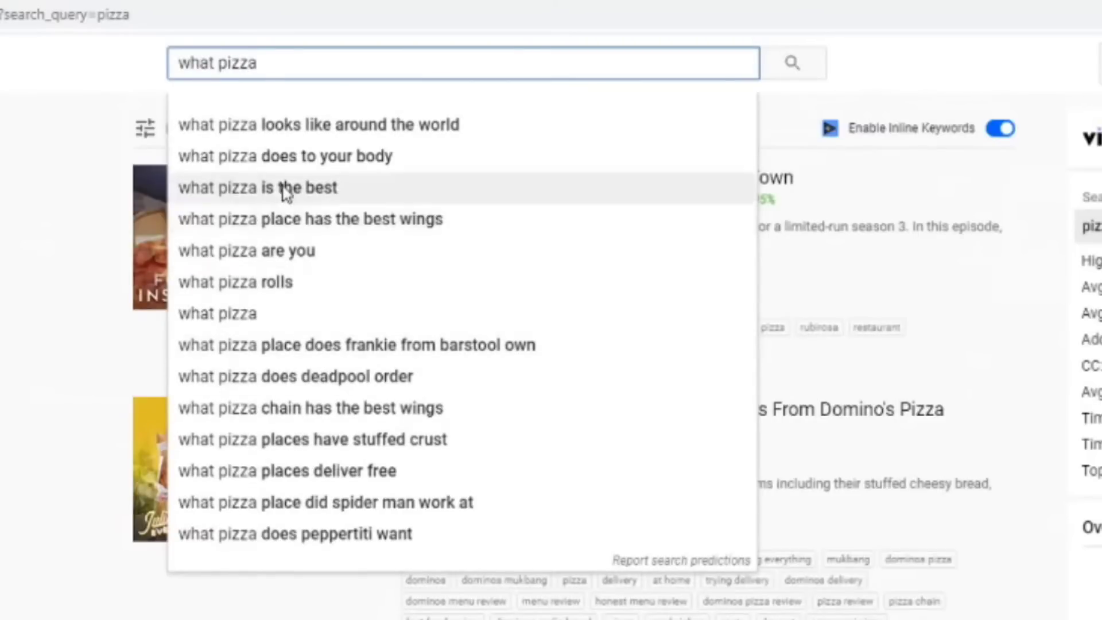
key("shift+Home")
type("where")
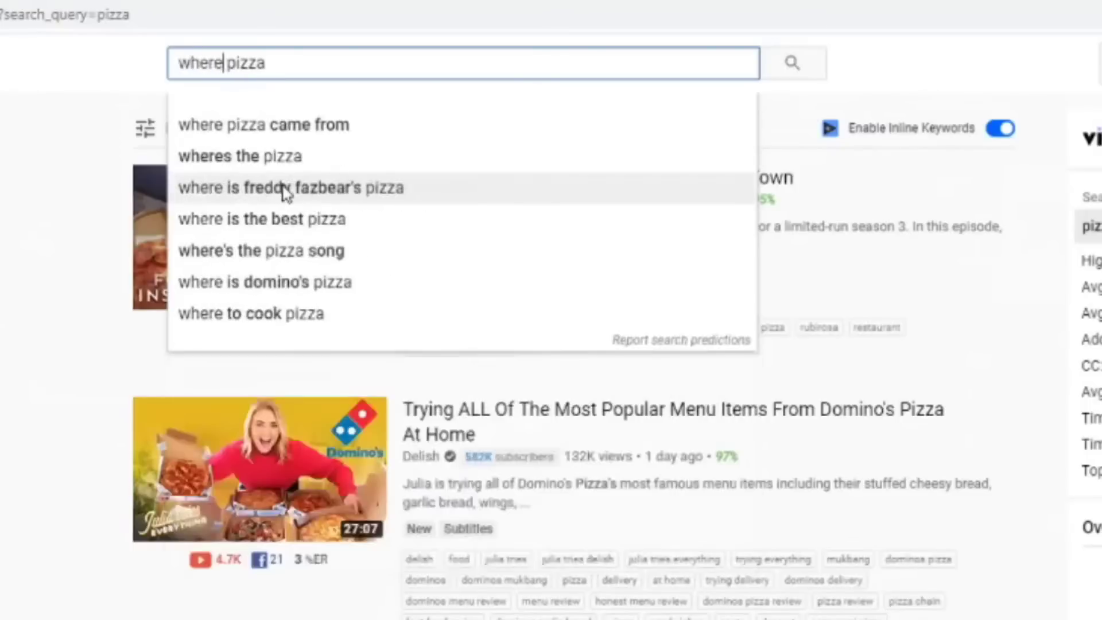
key("shift+Home")
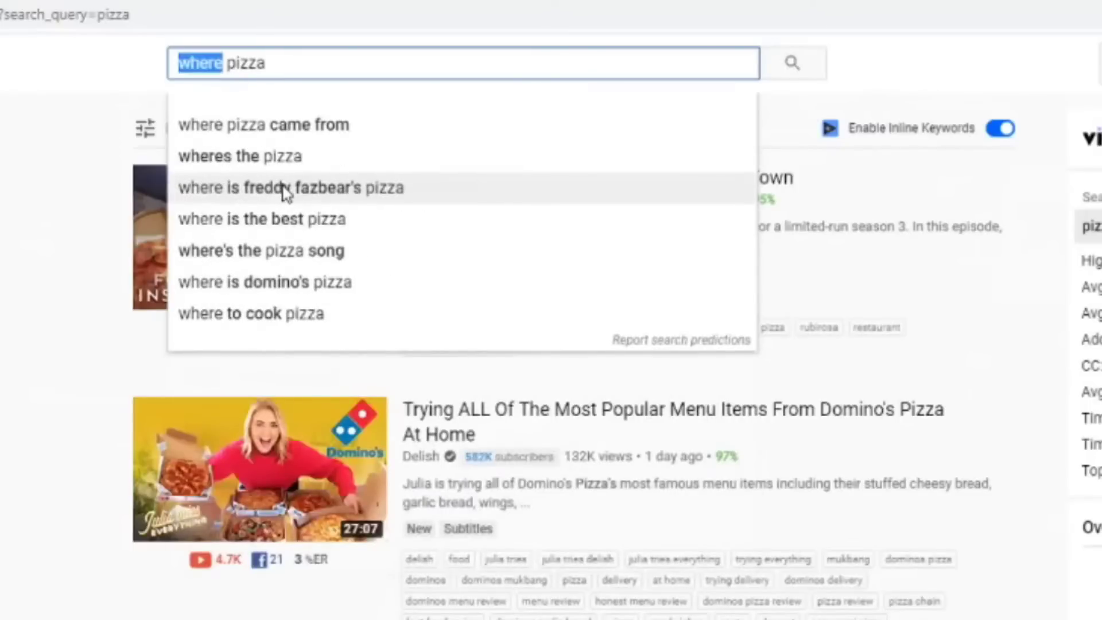
type("when")
key("shift+Home")
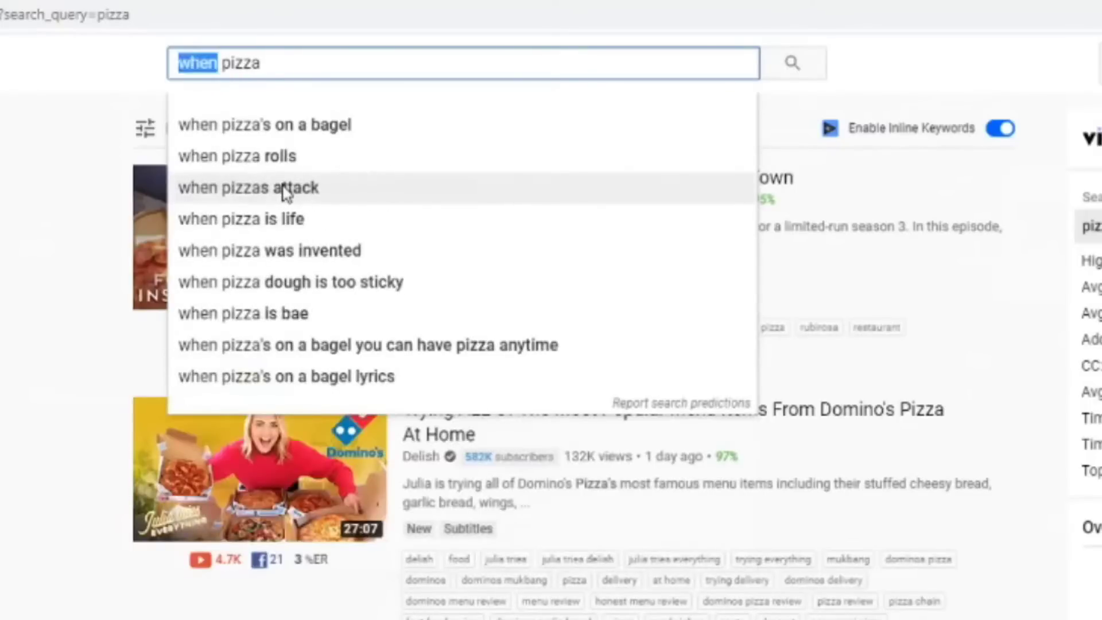
type("why")
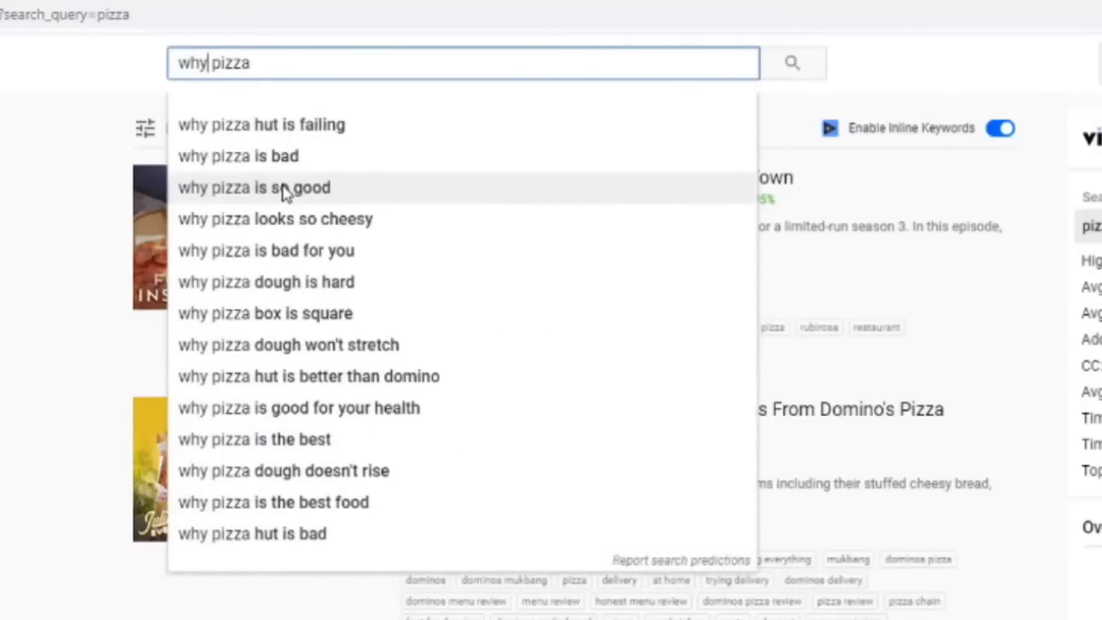
key("shift+Home")
type("how")
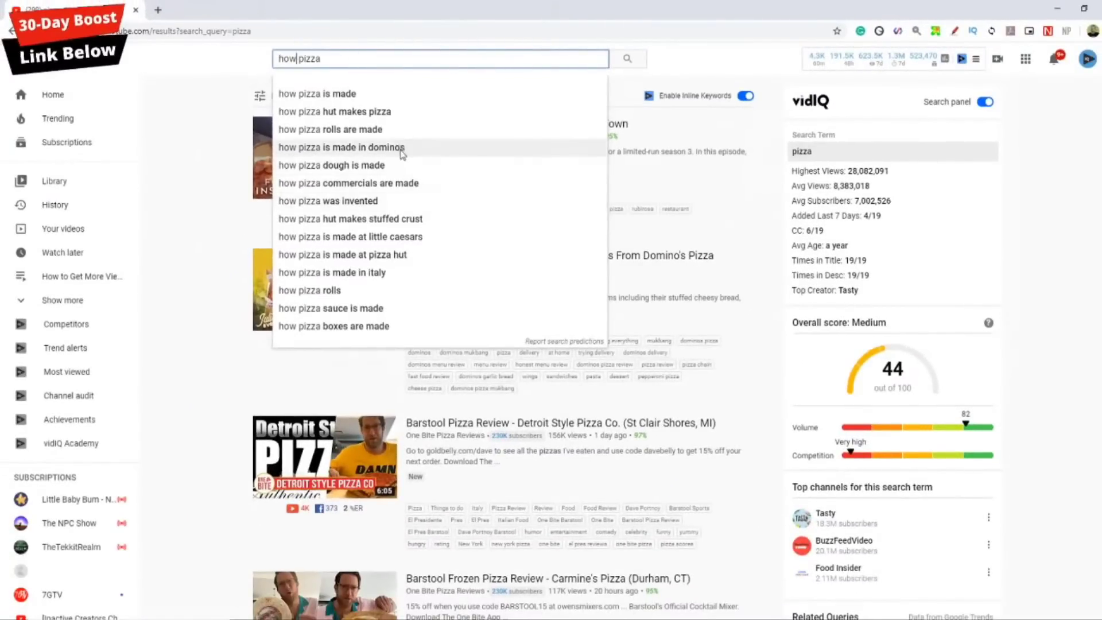
left_click(236, 63)
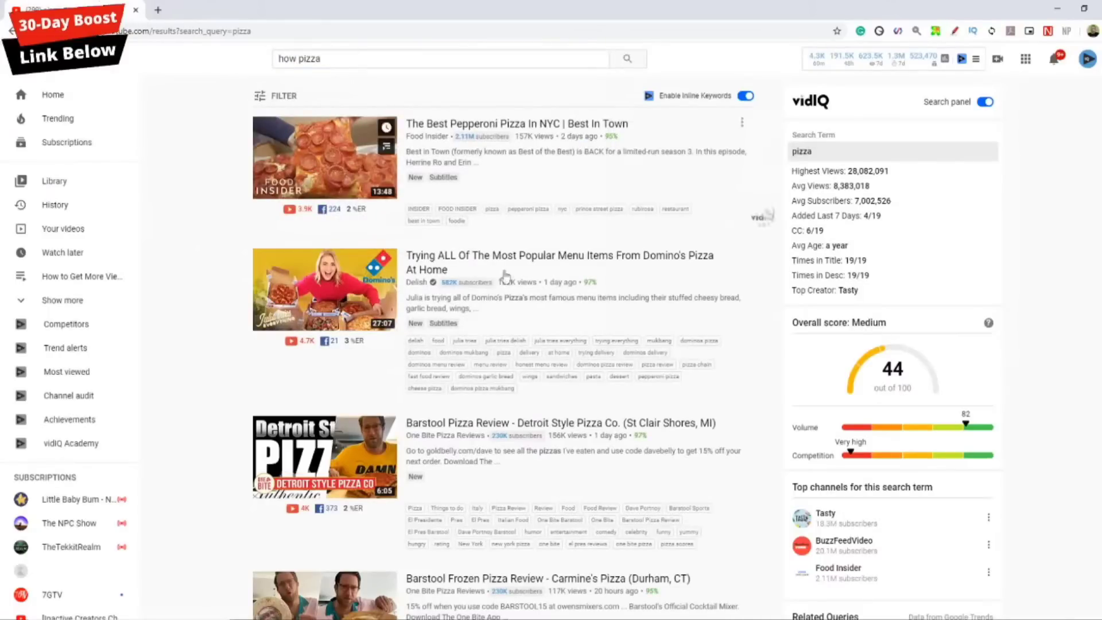
Open the Tasty video "The Best Homemade Pizza You'll Ever Eat" from the search results
mouse_move(646, 296)
scroll(763, 313, "down", 5)
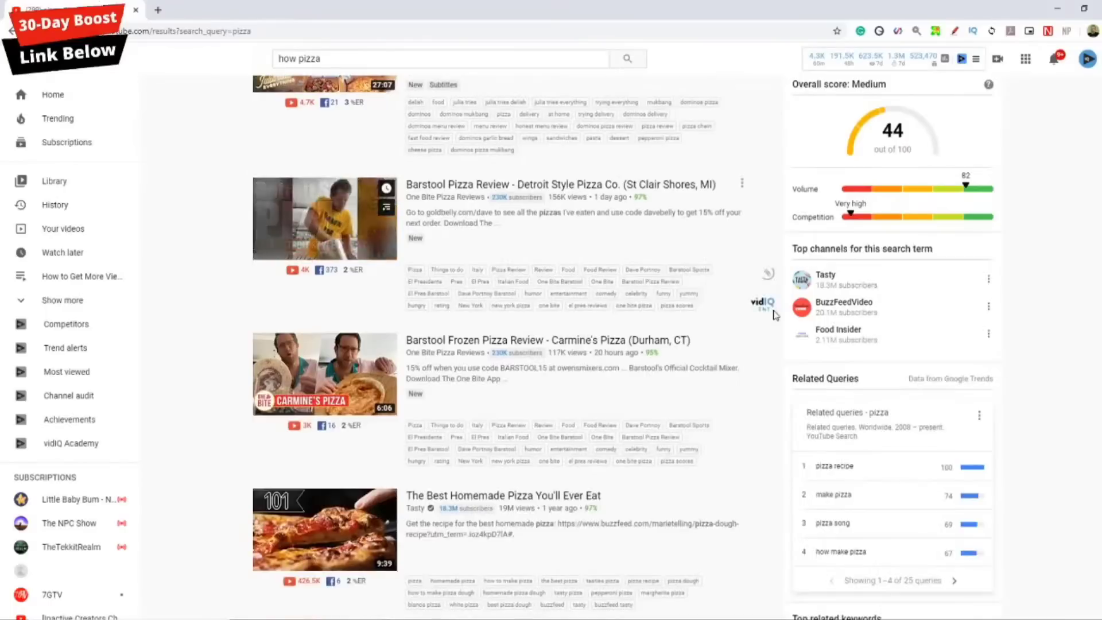
scroll(774, 316, "down", 2)
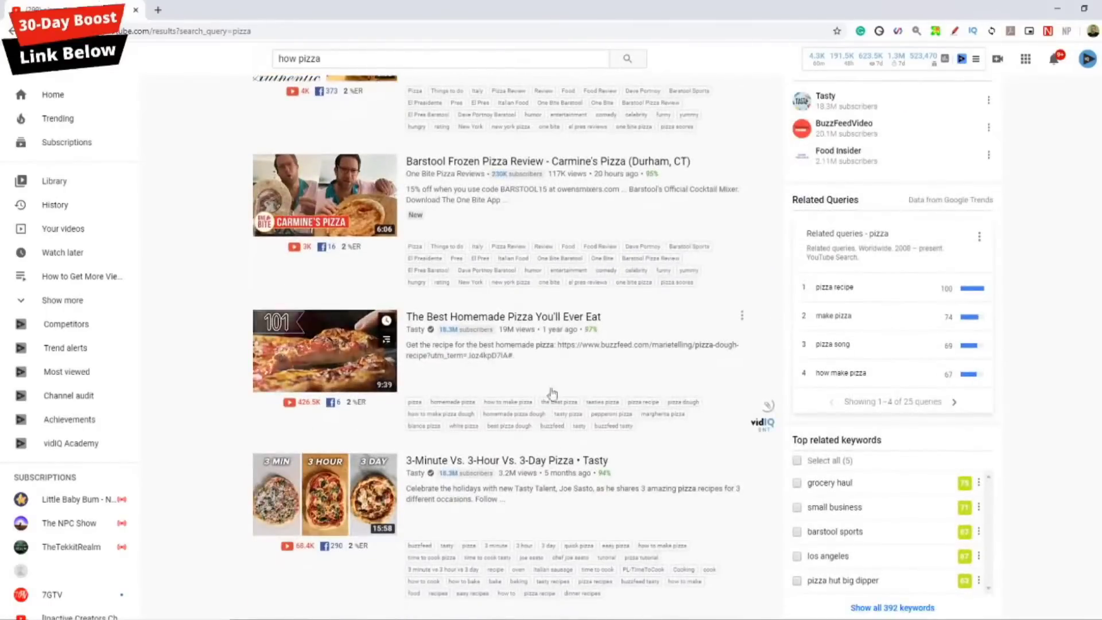
left_click(471, 362)
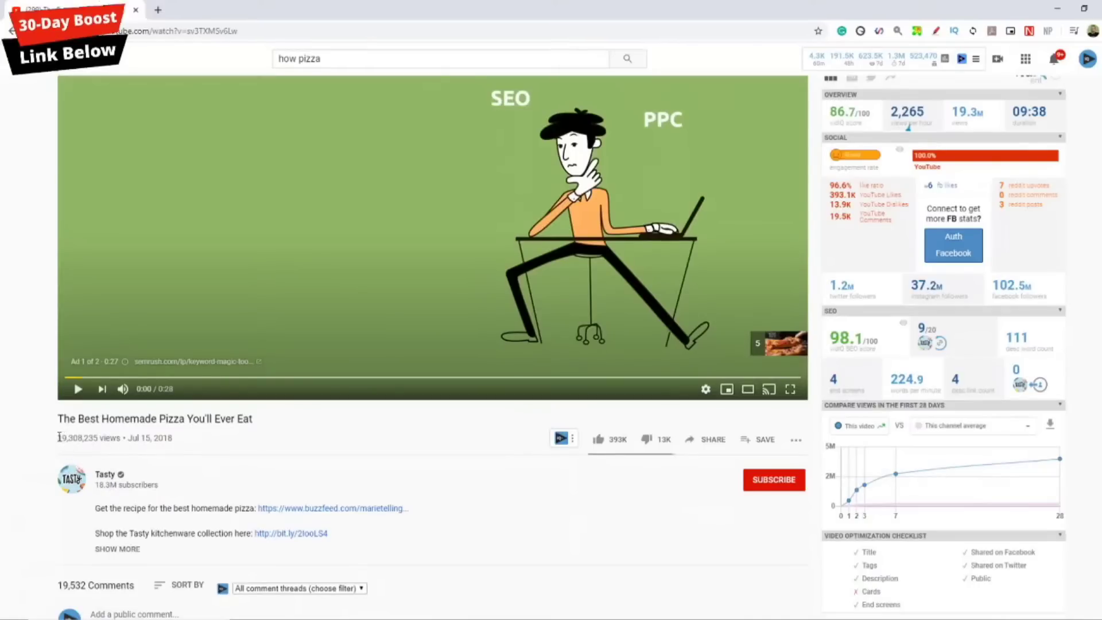
Check the video's total view count and its current views per hour in the vidIQ overview
left_click_drag(59, 438, 99, 437)
scroll(623, 456, "up", 3)
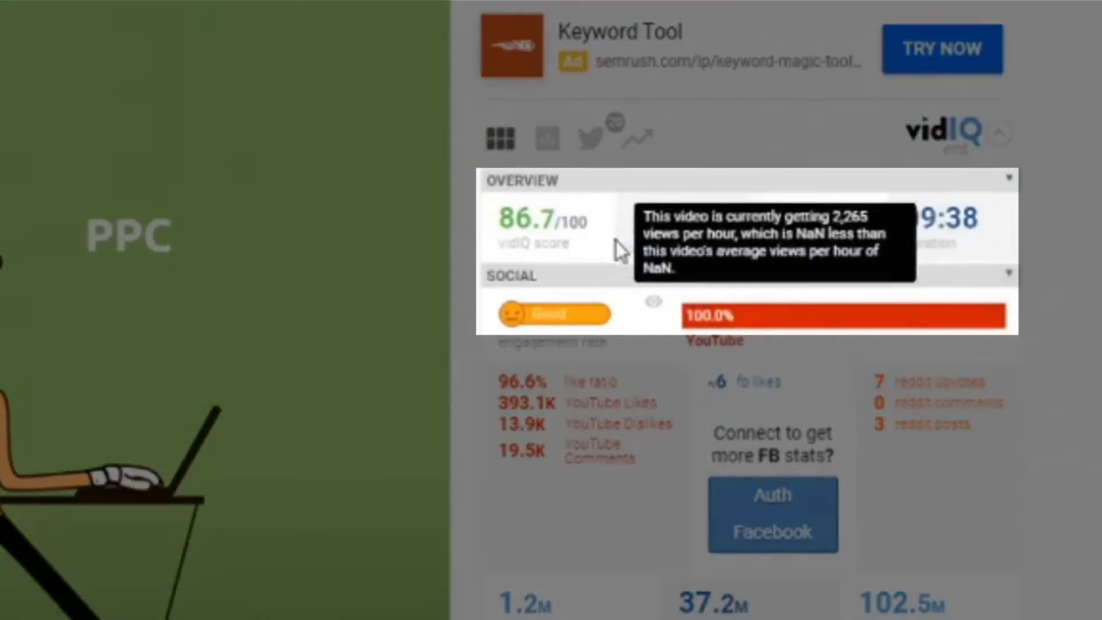
mouse_move(649, 248)
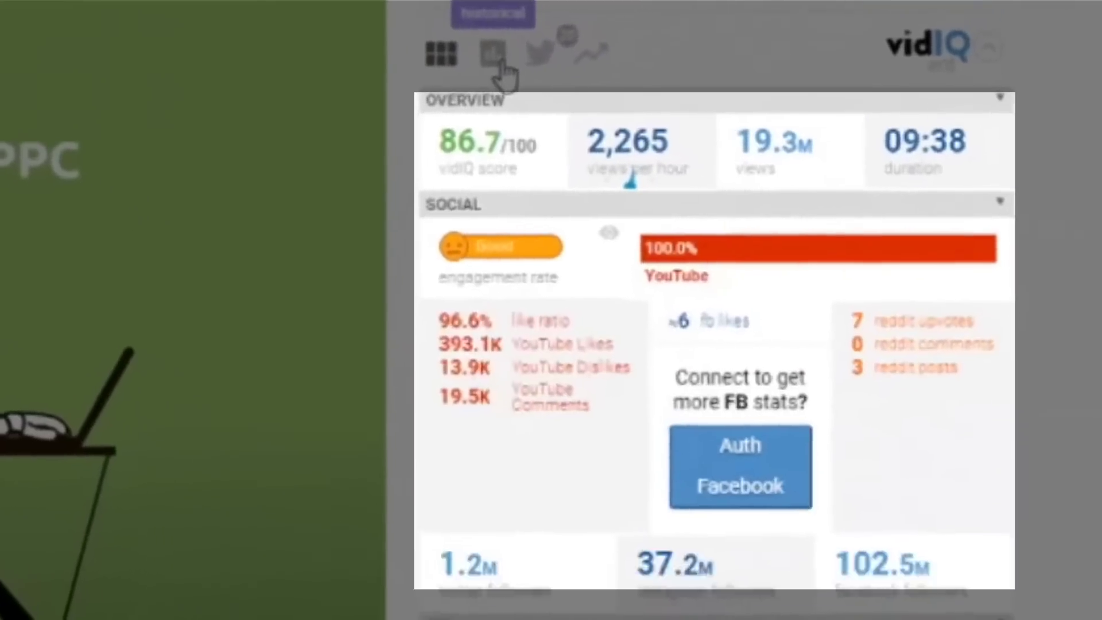
View the video's historical charts of views and views per hour, and return to the vidIQ overview
left_click(496, 57)
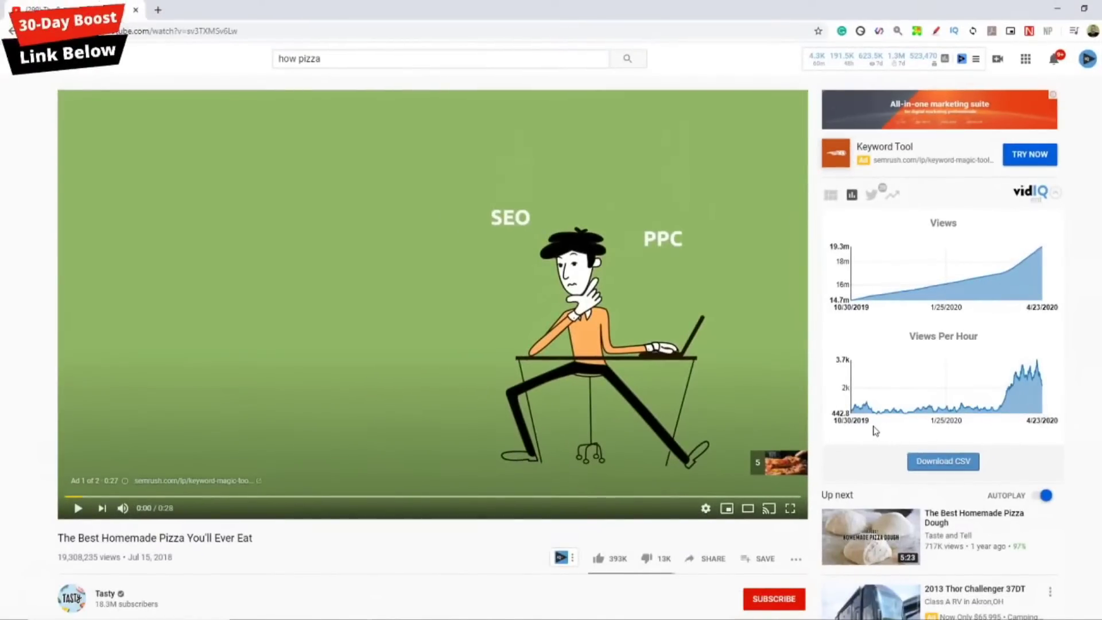
mouse_move(1016, 370)
left_click(830, 195)
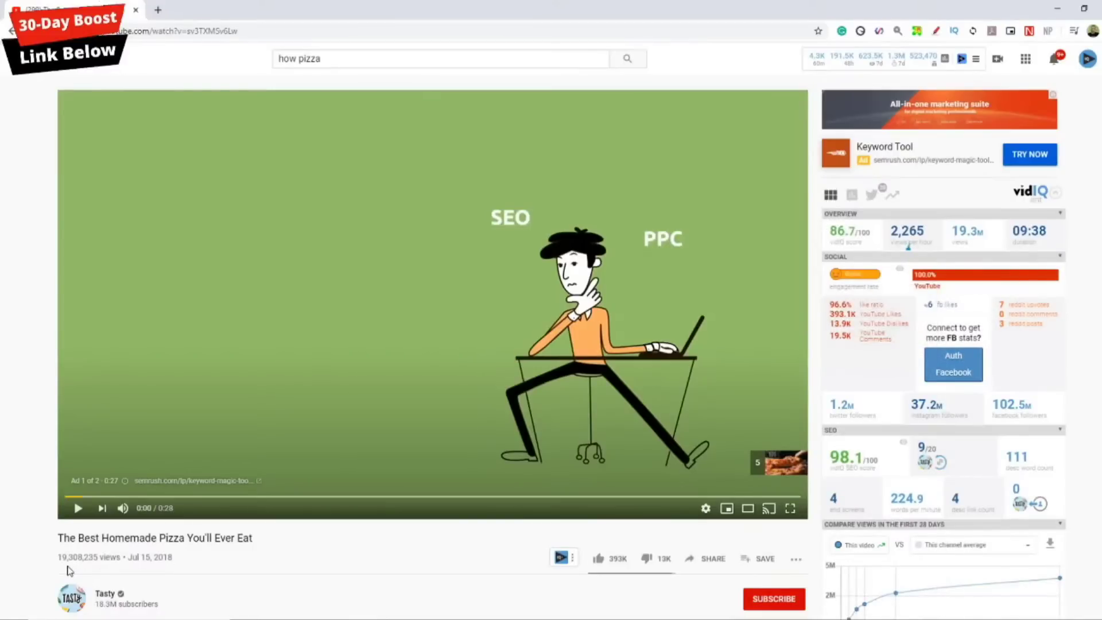
Examine the video's first-28-days views against the channel average, and review the keyword scores and rankings of its video tags
mouse_move(940, 261)
scroll(1028, 378, "down", 4)
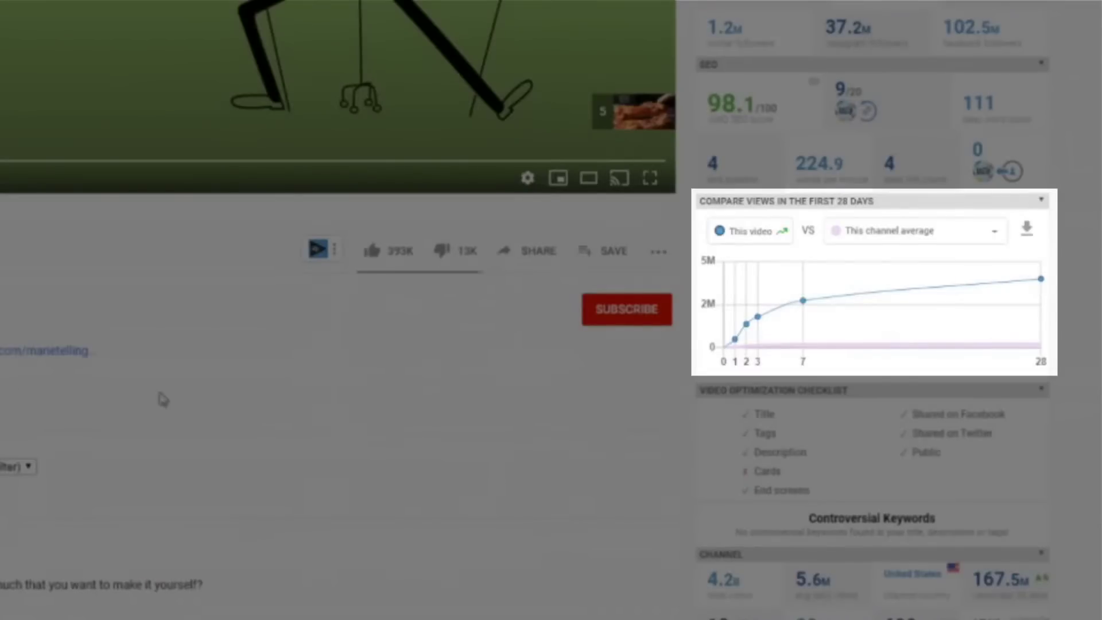
mouse_move(988, 323)
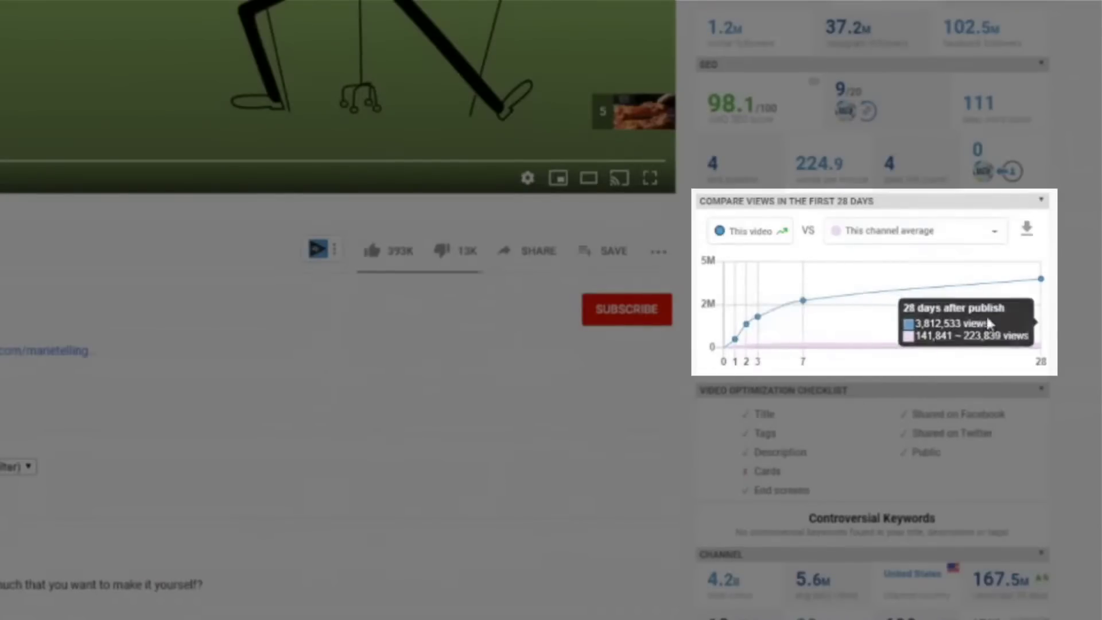
mouse_move(822, 353)
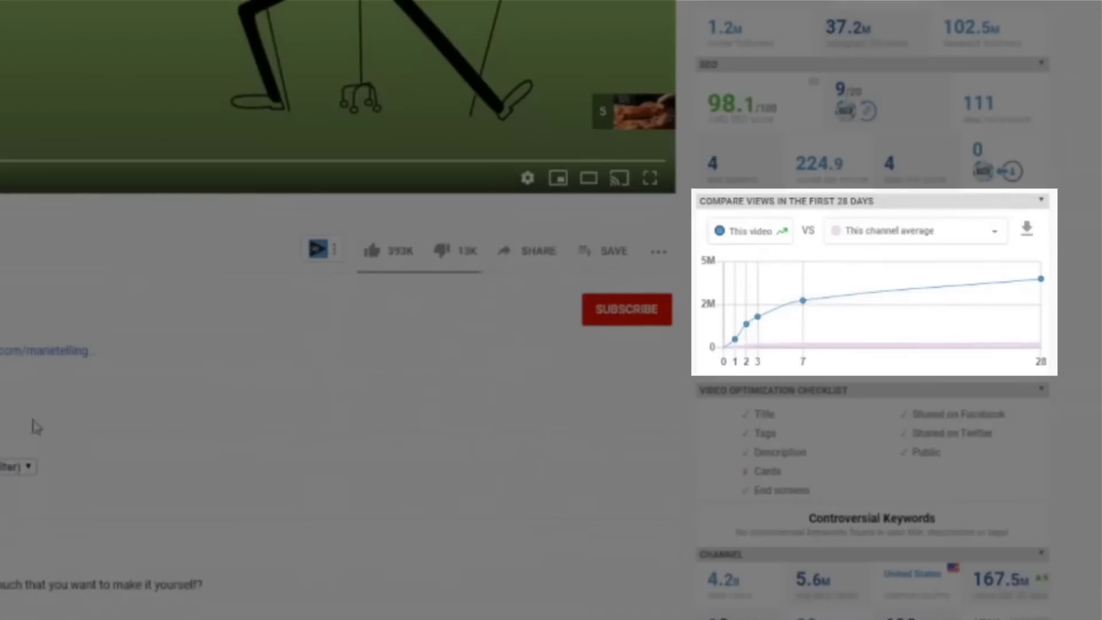
scroll(1046, 523, "down", 7)
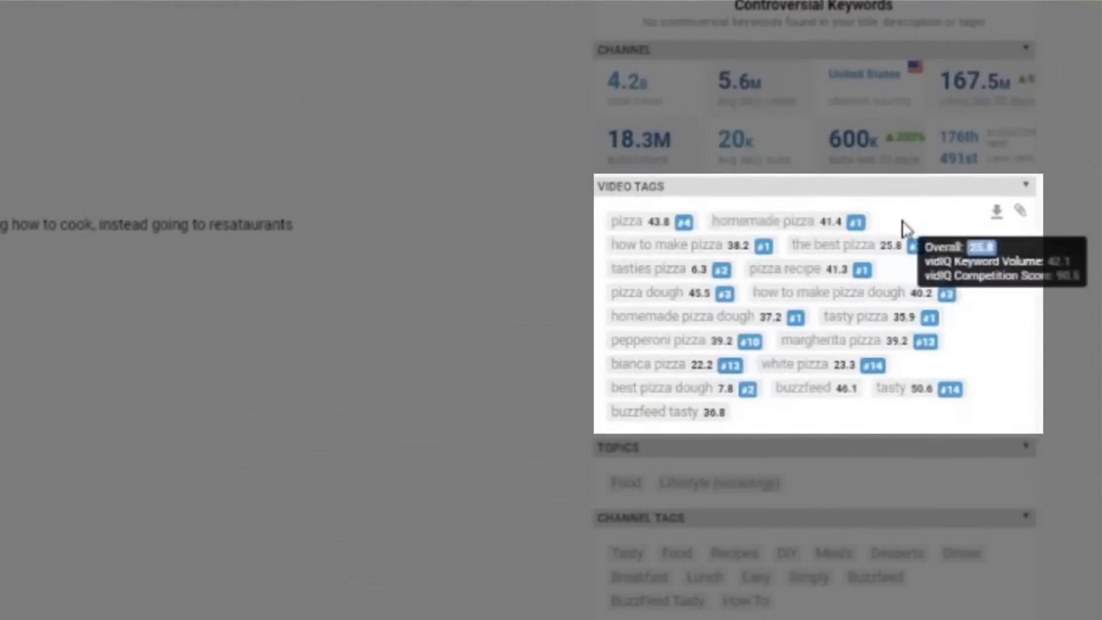
scroll(878, 328, "up", 10)
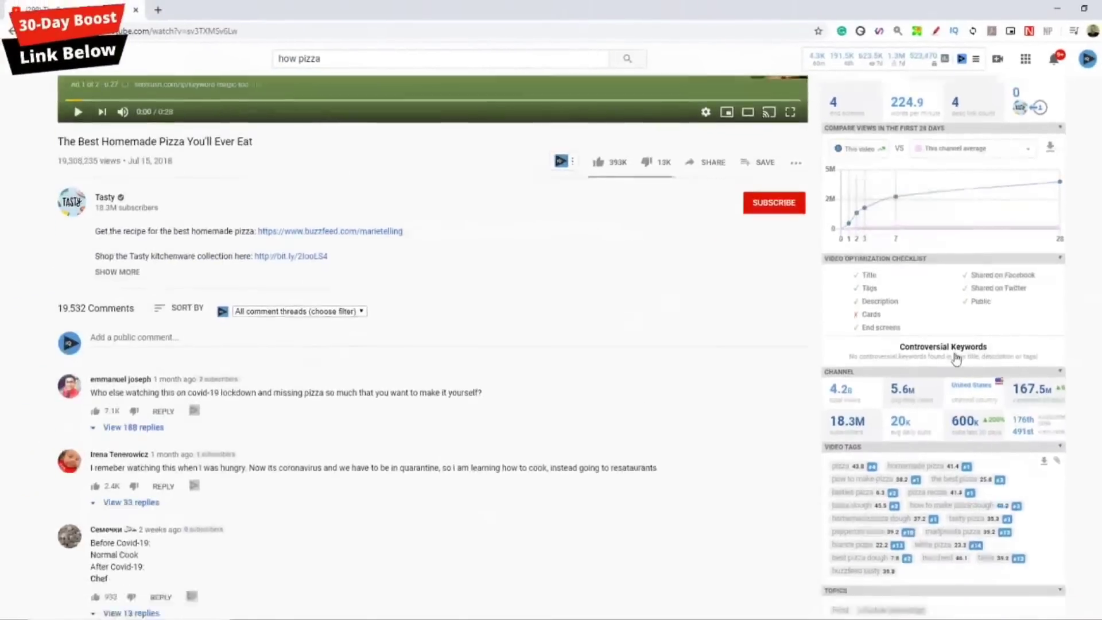
Review the video's channel statistics, tags and topics, and list the comparison options for its first-28-days views
scroll(947, 344, "down", 2)
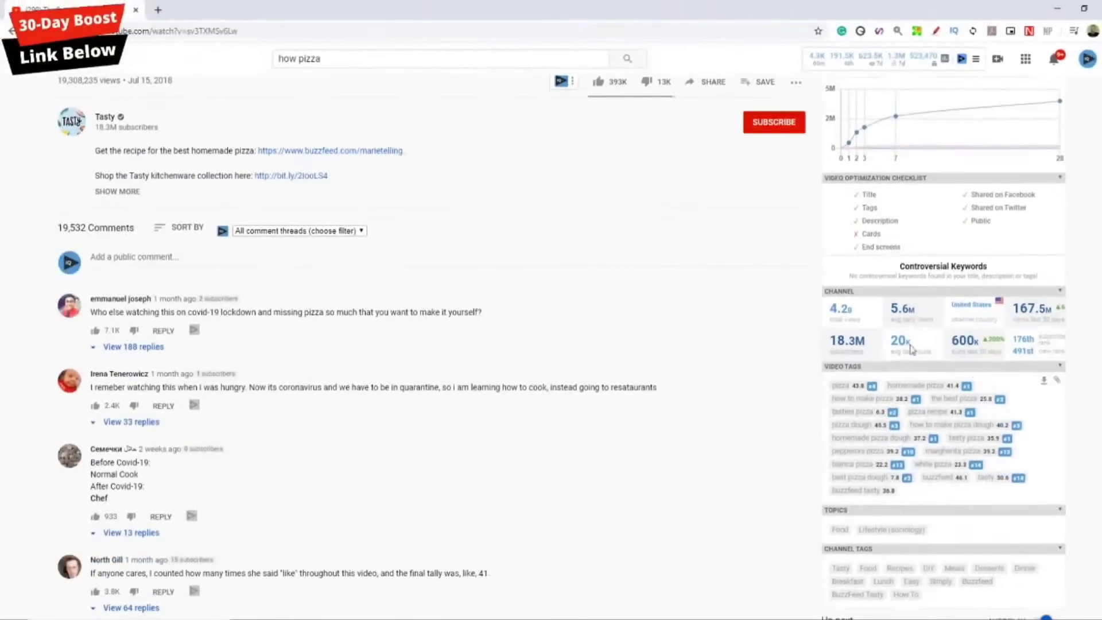
scroll(919, 465, "up", 3)
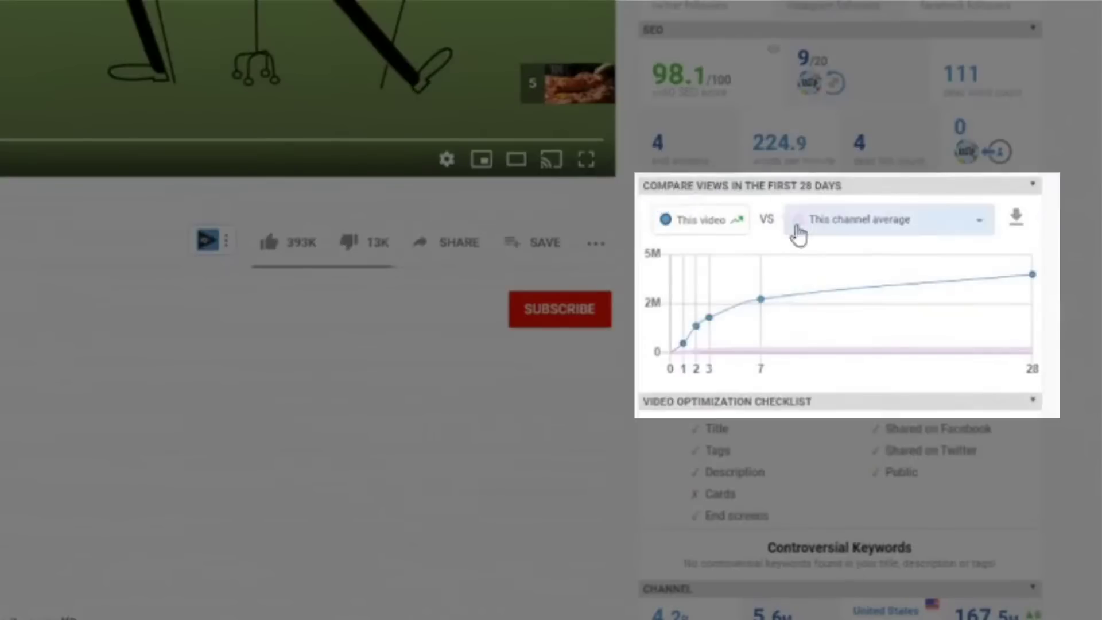
left_click(859, 232)
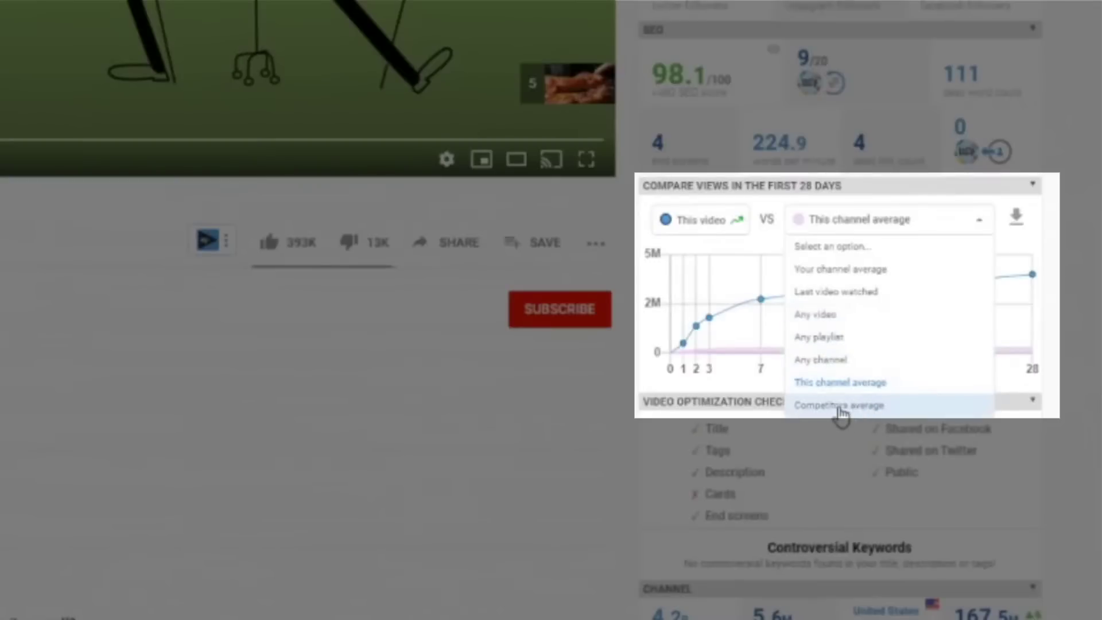
Collapse the 28-day views comparison and the video optimization checklist, expand the comparison again, and return to the vidIQ overview
left_click(970, 197)
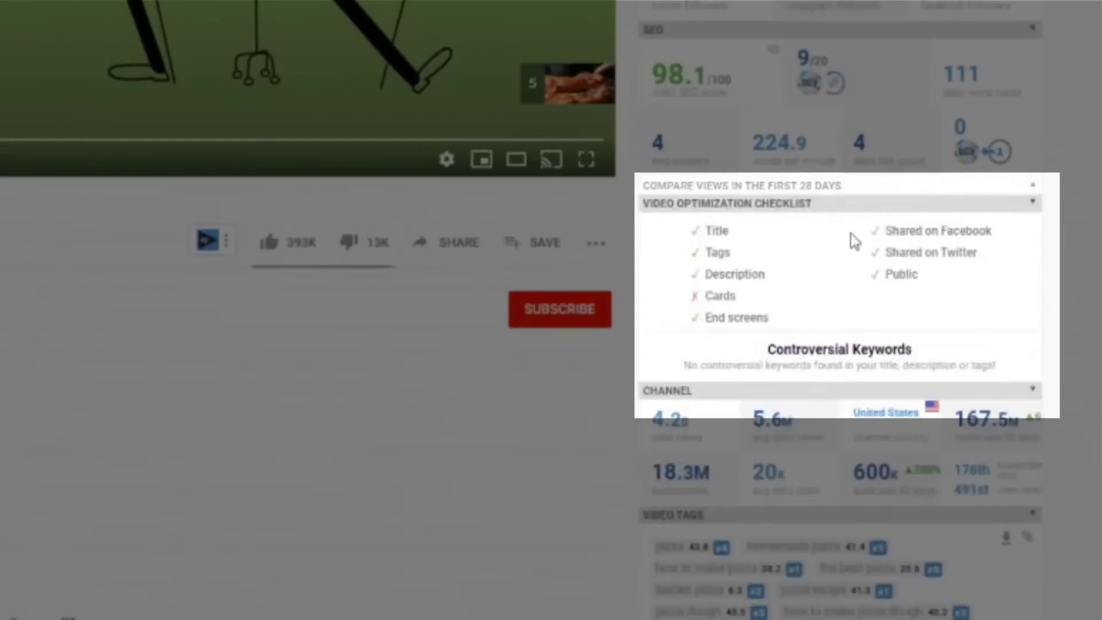
left_click(884, 205)
left_click(878, 187)
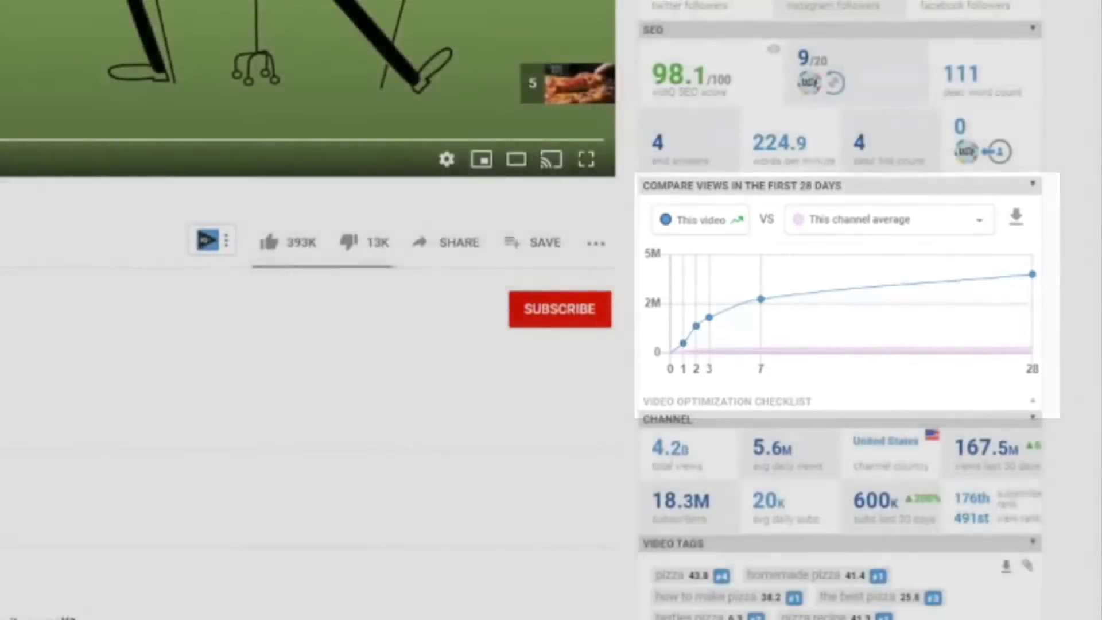
scroll(657, 523, "up", 6)
scroll(656, 522, "up", 2)
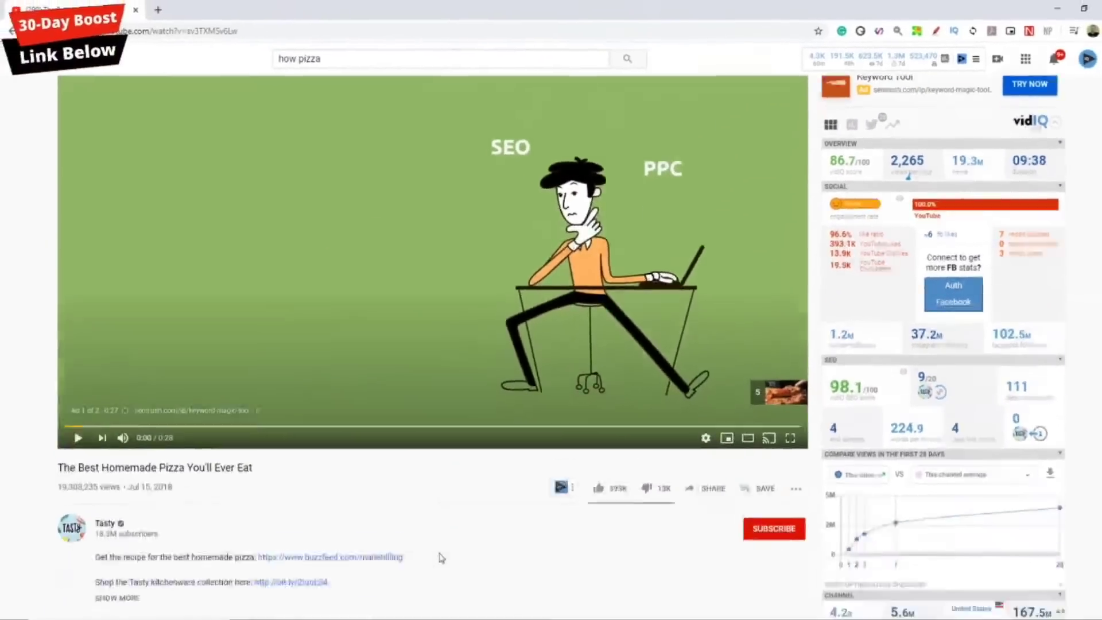
scroll(571, 400, "down", 1)
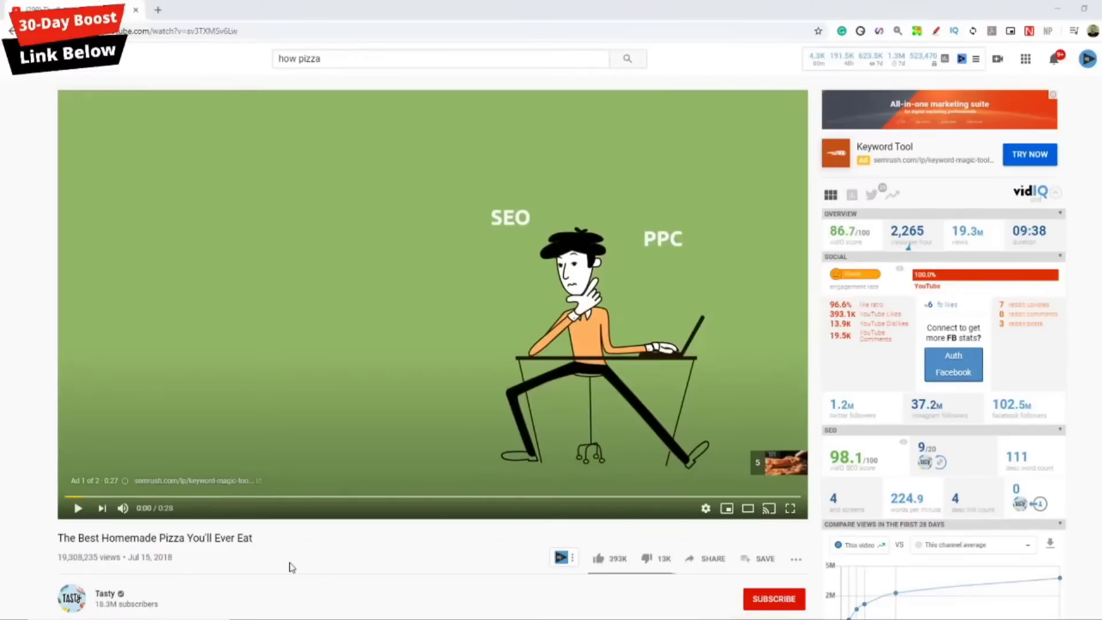
Open vidIQ's Competitors view, review the competitor channels and their top videos of this week, and close it
left_click(18, 58)
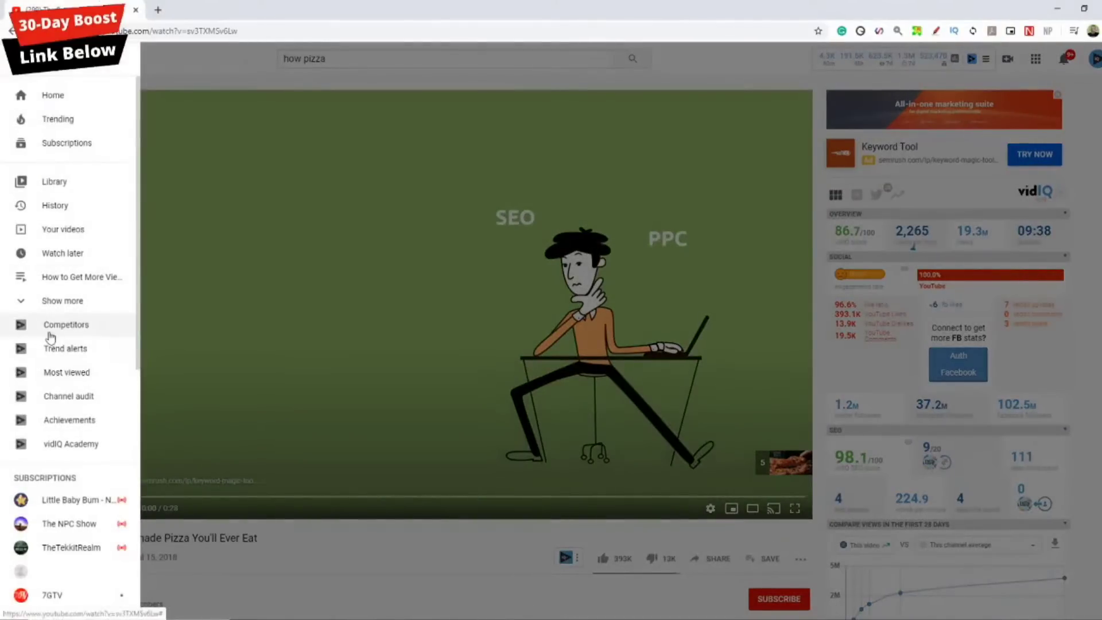
left_click(66, 325)
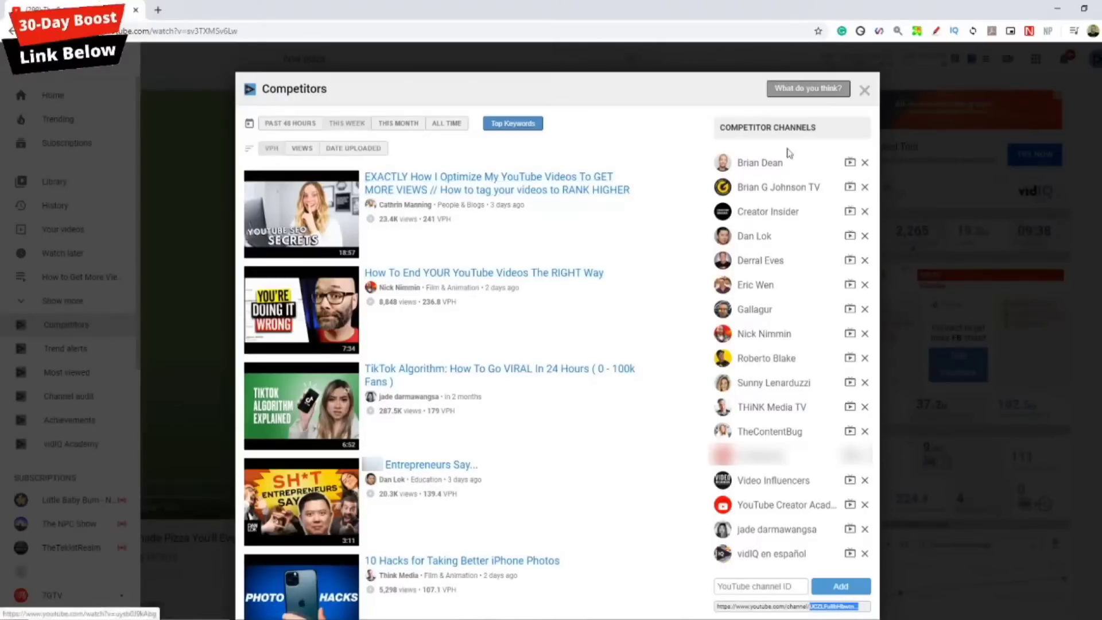
left_click(866, 92)
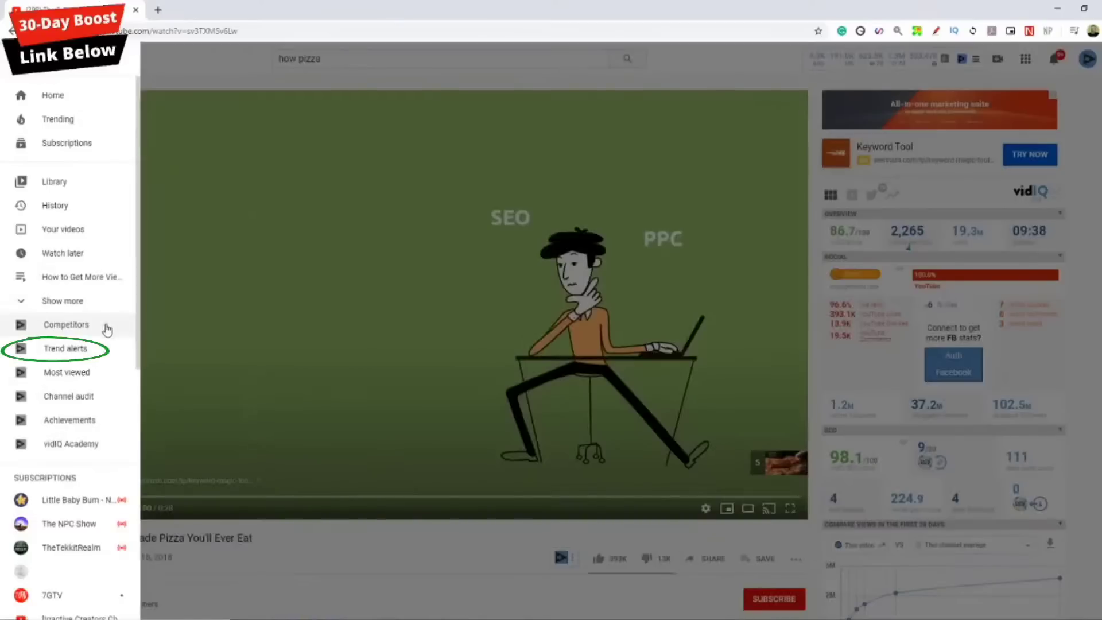
Start a new vidIQ trend alert named "fasdfa" with the keyword "fortnite"
left_click(79, 351)
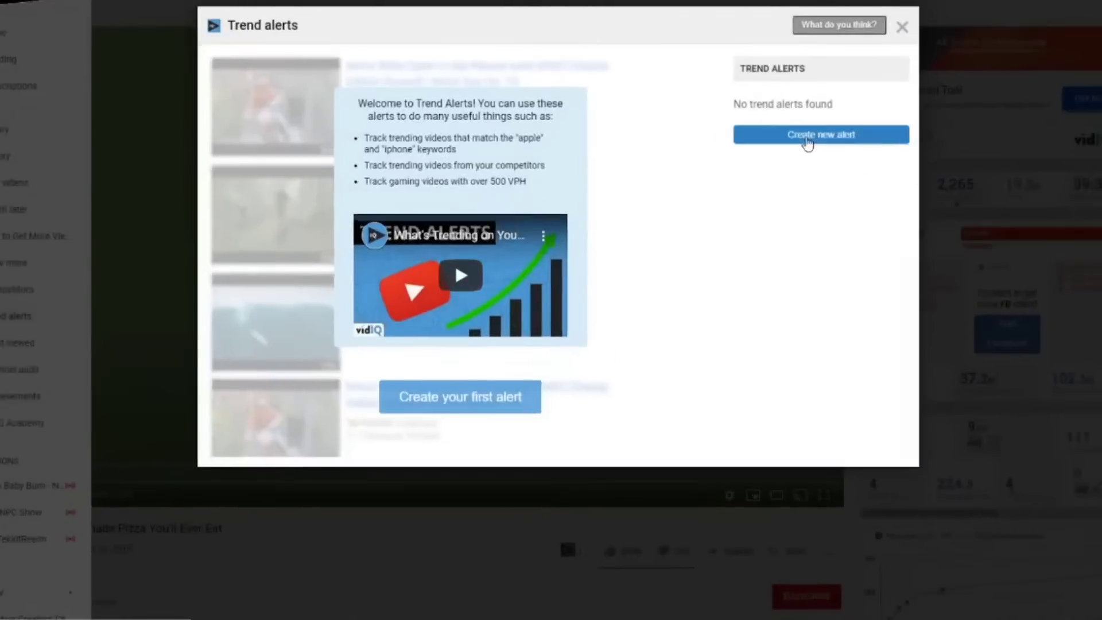
left_click(782, 187)
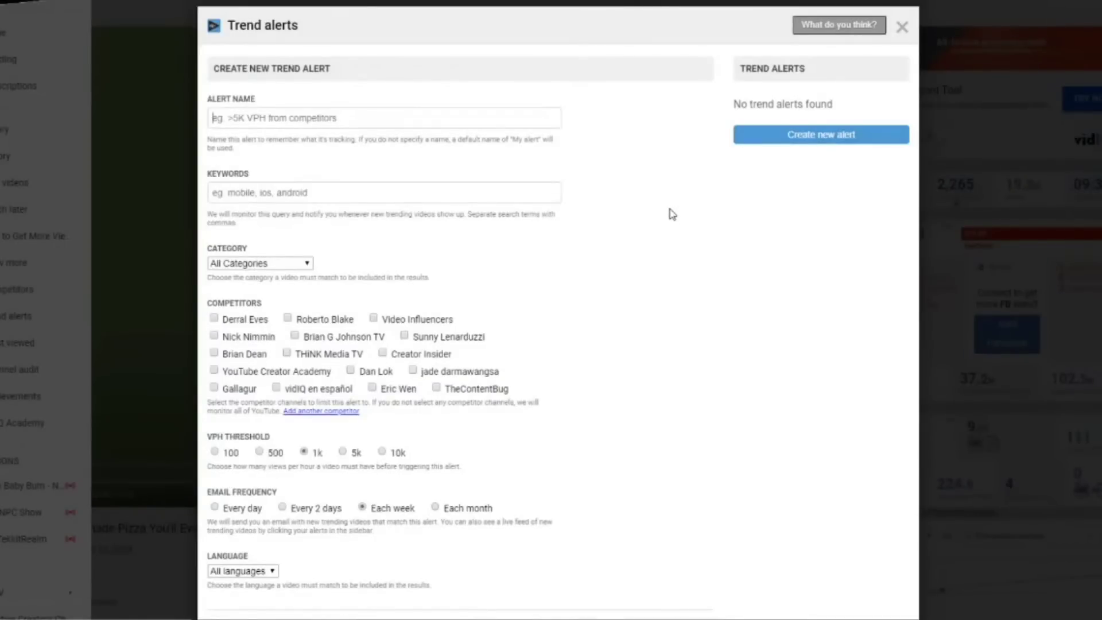
type("fasdfa")
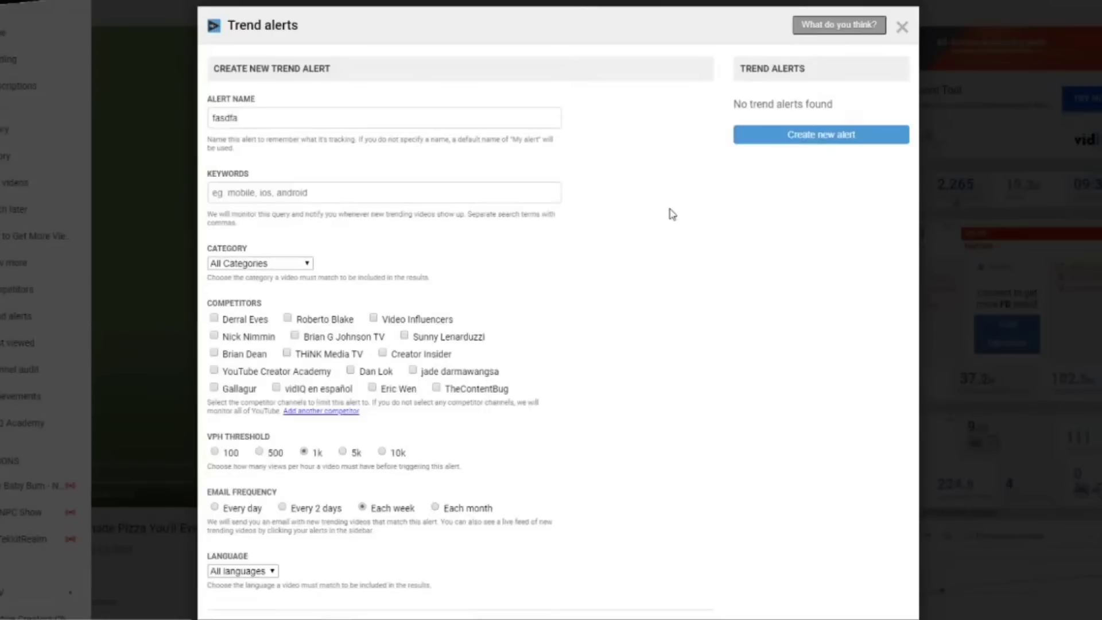
left_click(266, 187)
type("fortnite")
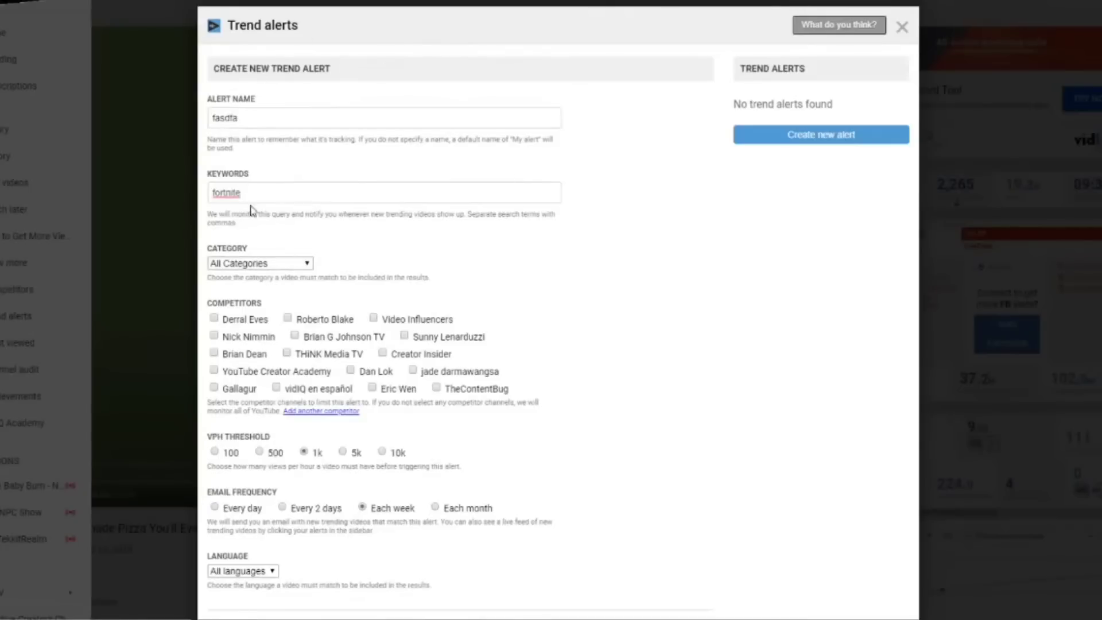
left_click_drag(251, 192, 211, 193)
left_click(372, 241)
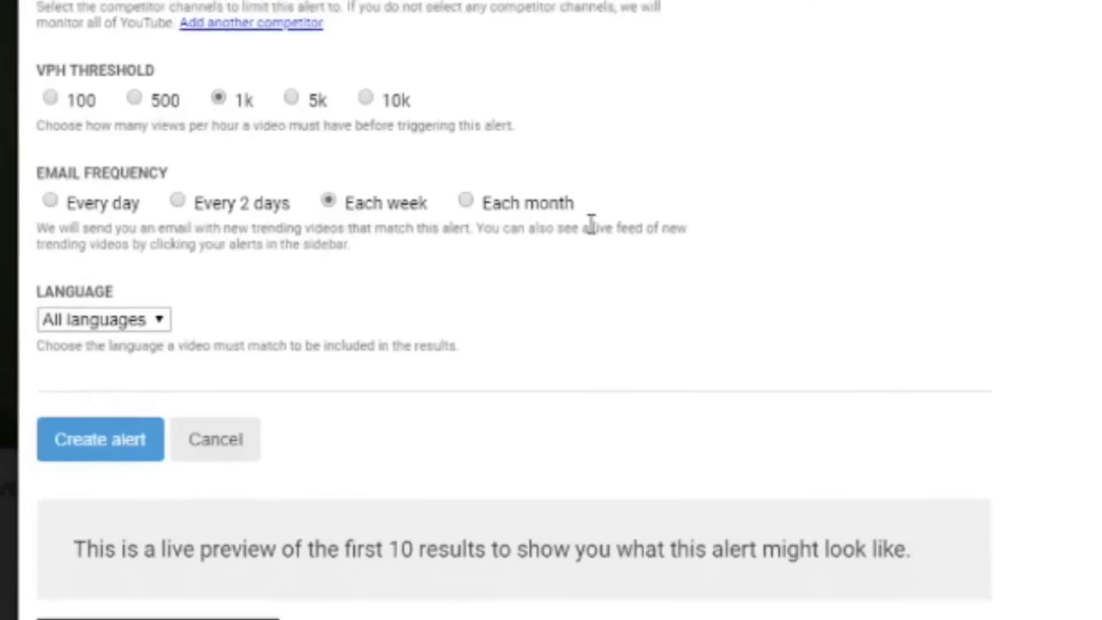
Examine the trend alert's VPH threshold, email frequency and competitor options, and the live preview of its matching videos
scroll(521, 398, "down", 10)
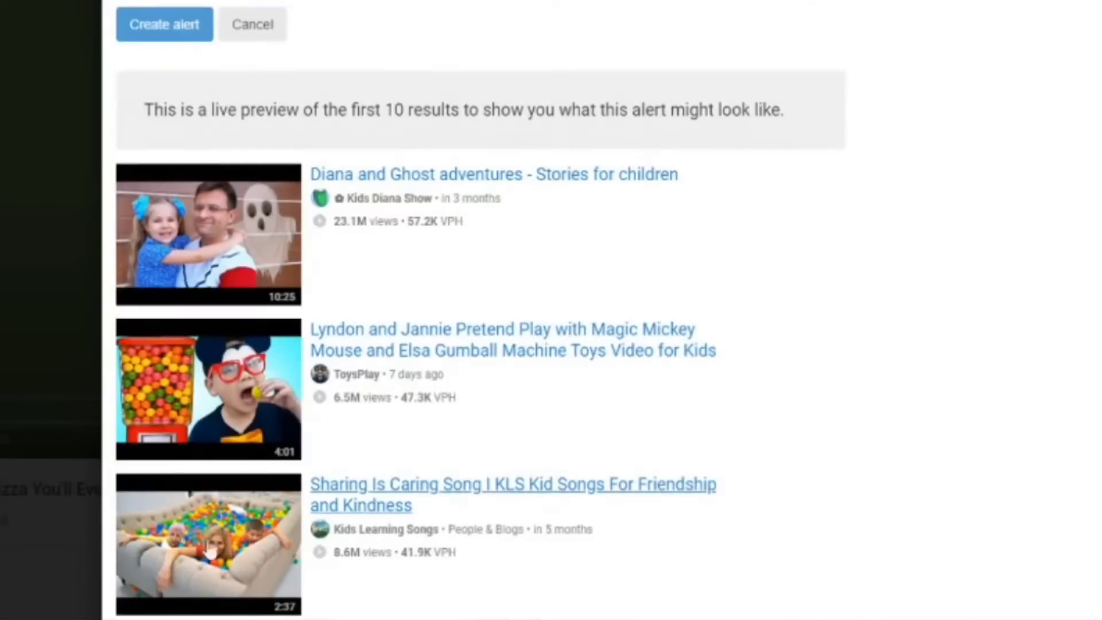
scroll(392, 514, "down", 2)
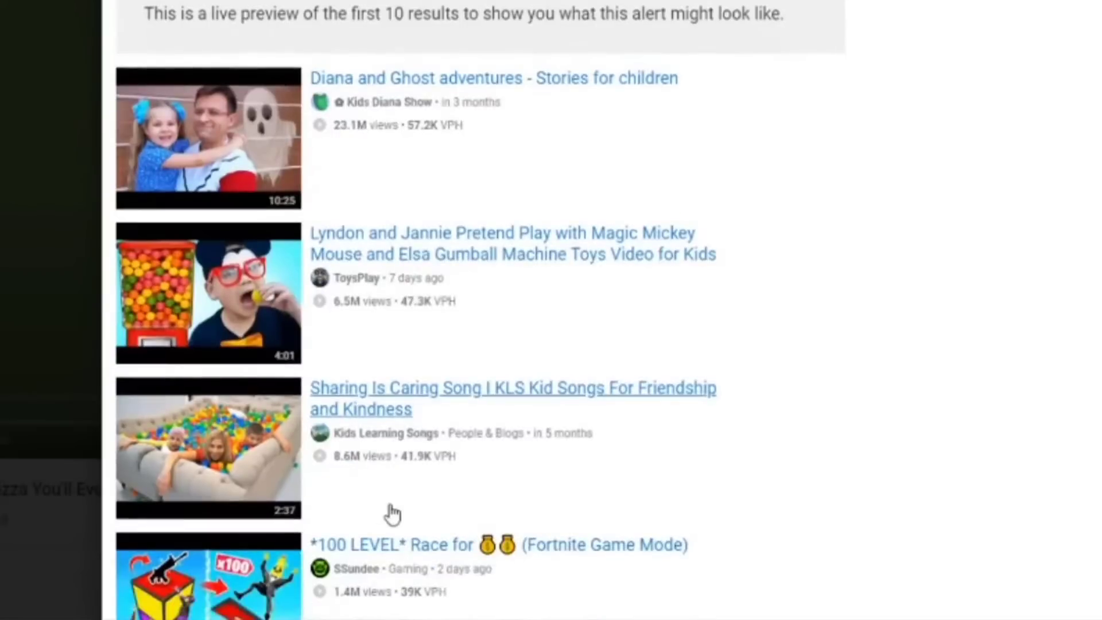
scroll(468, 283, "up", 10)
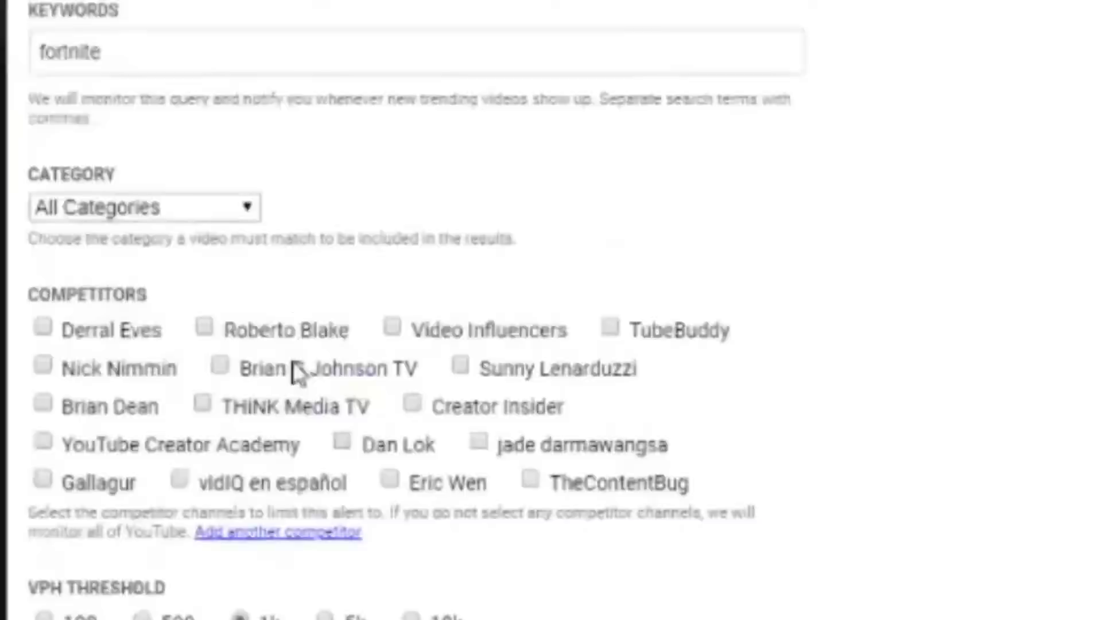
scroll(298, 373, "up", 5)
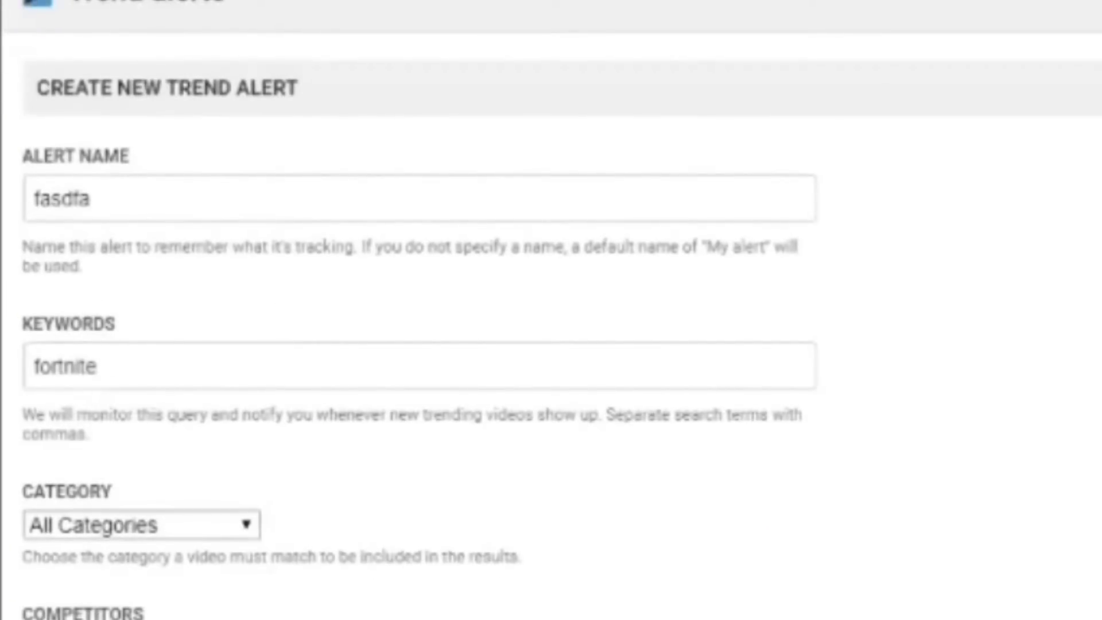
scroll(571, 507, "down", 10)
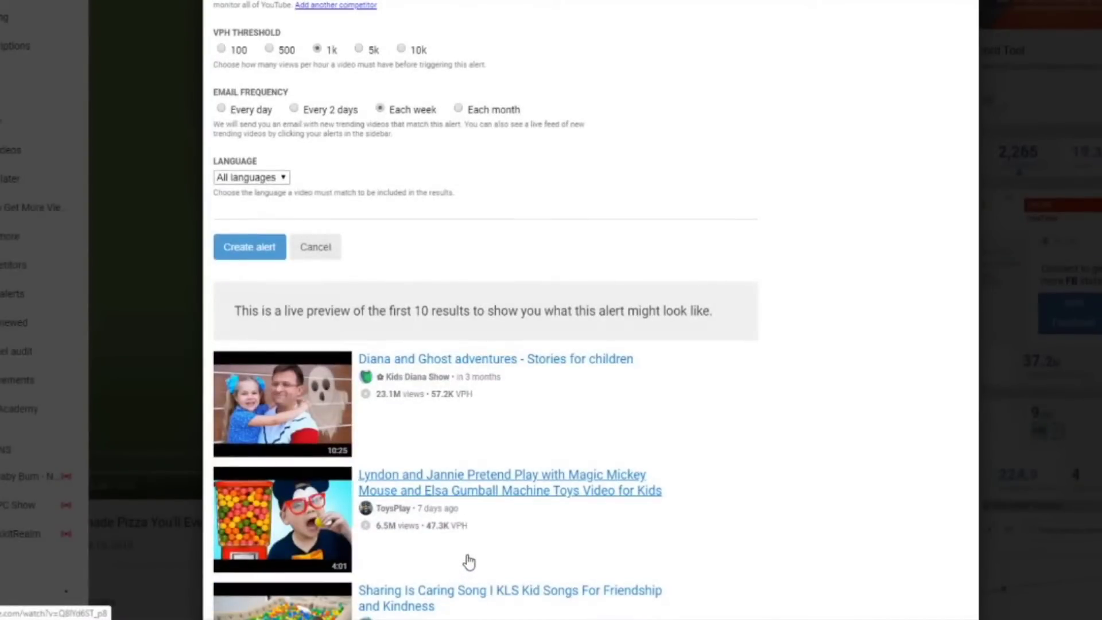
scroll(469, 563, "down", 1)
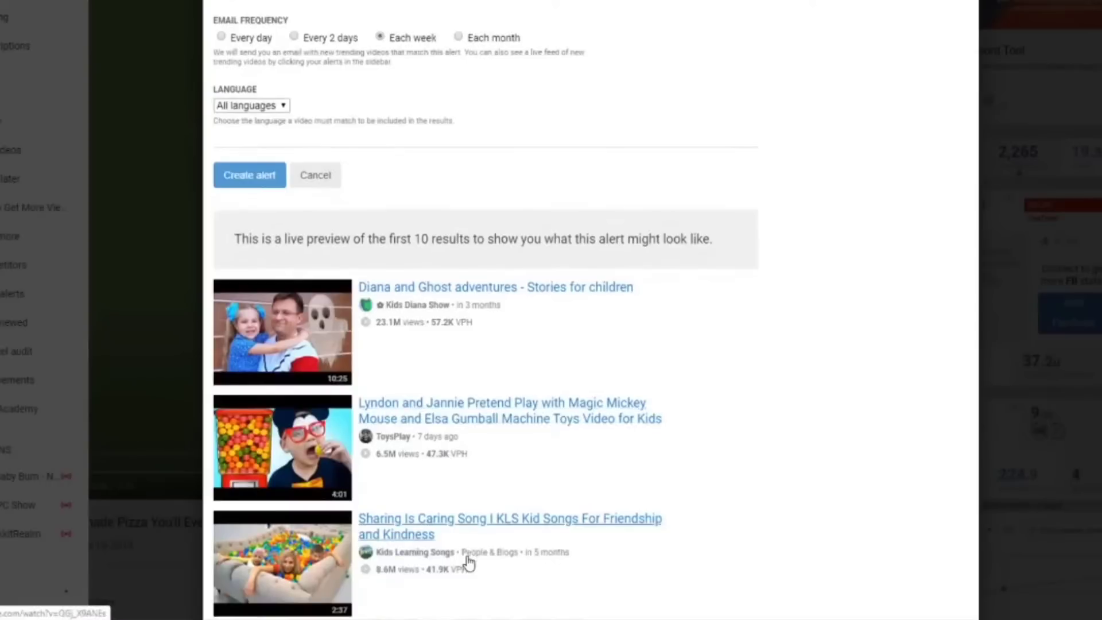
scroll(470, 563, "up", 1)
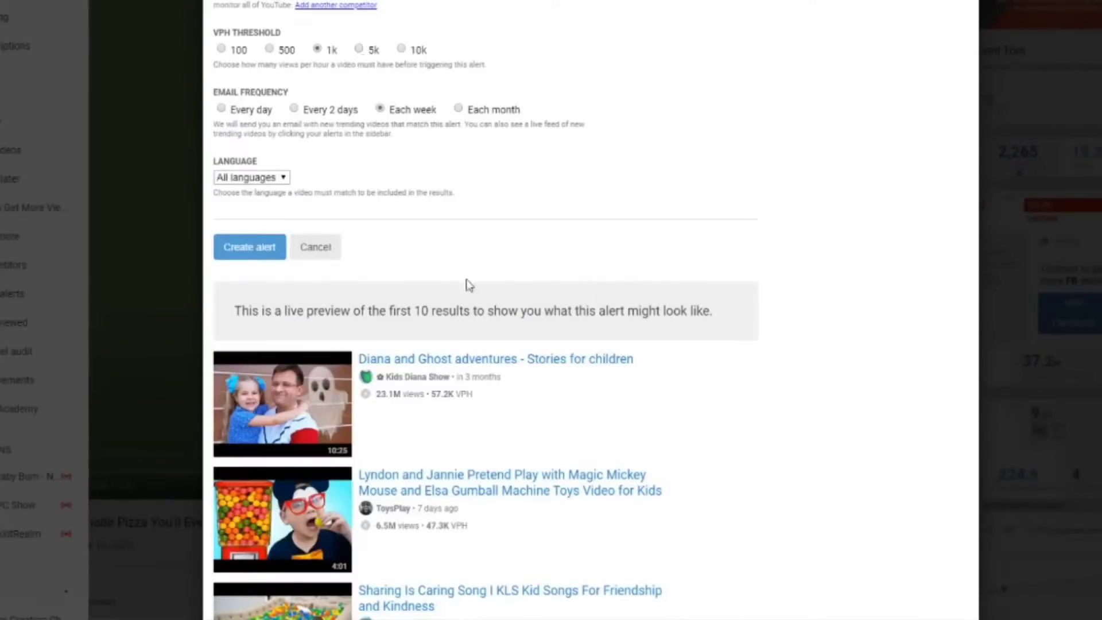
scroll(483, 431, "down", 5)
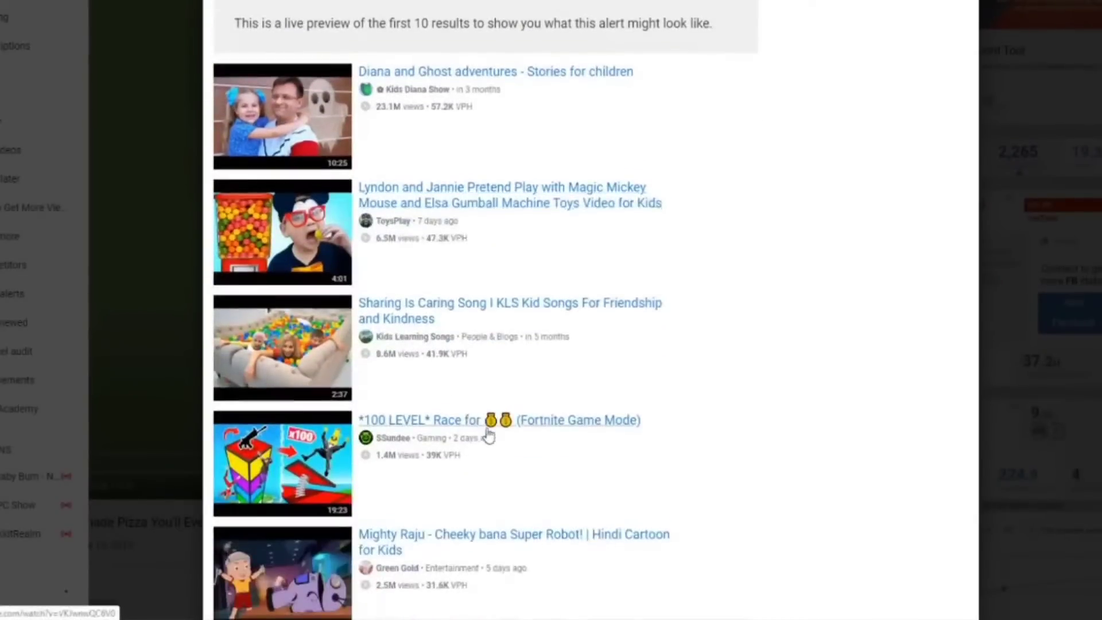
scroll(541, 436, "up", 4)
scroll(542, 436, "up", 2)
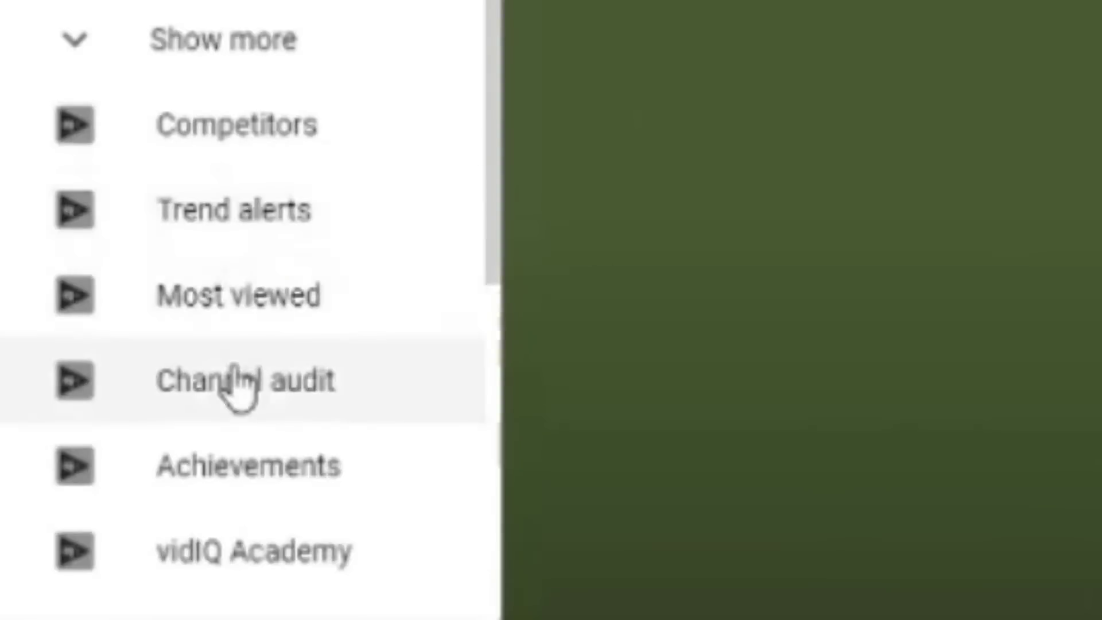
Open vidIQ's Most Viewed list and compare this week's top videos in the United States by views per hour
left_click(260, 298)
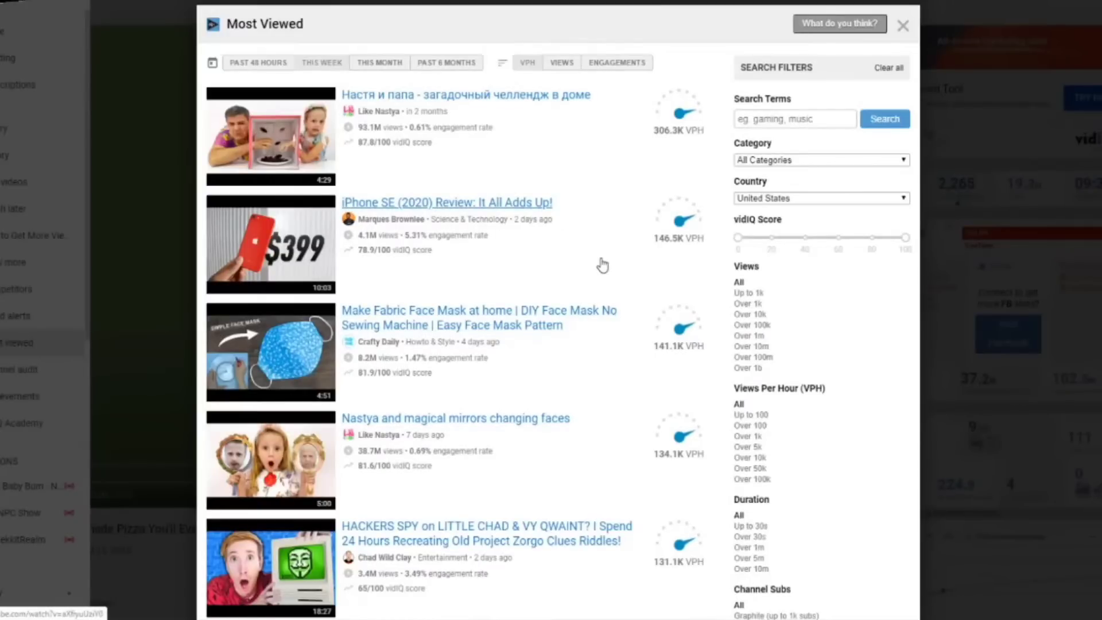
scroll(602, 265, "down", 10)
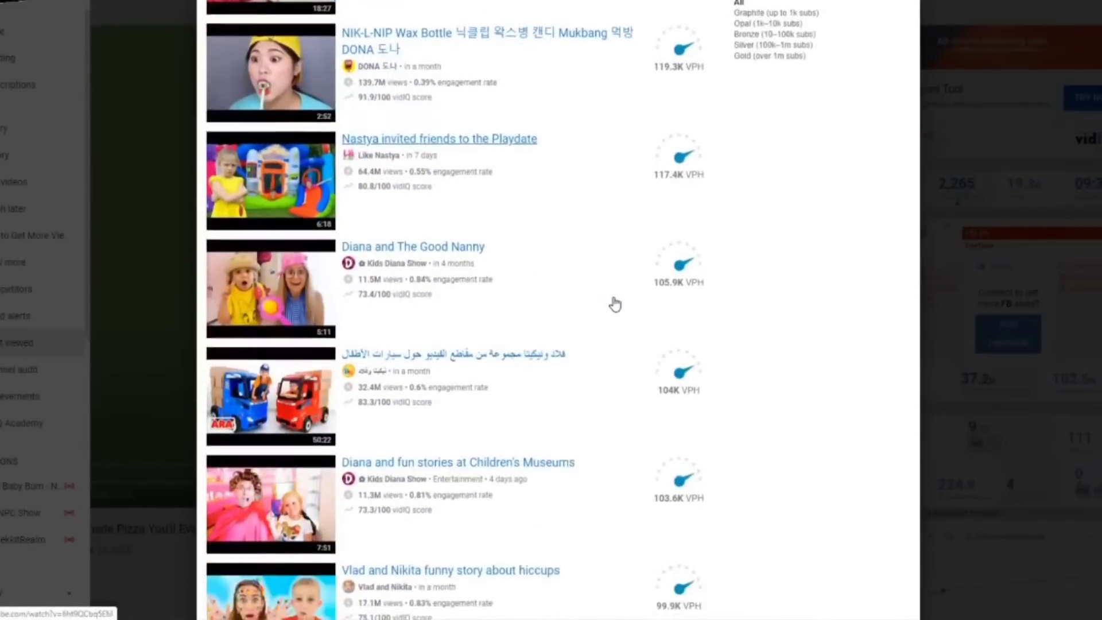
scroll(614, 304, "down", 4)
scroll(580, 299, "down", 2)
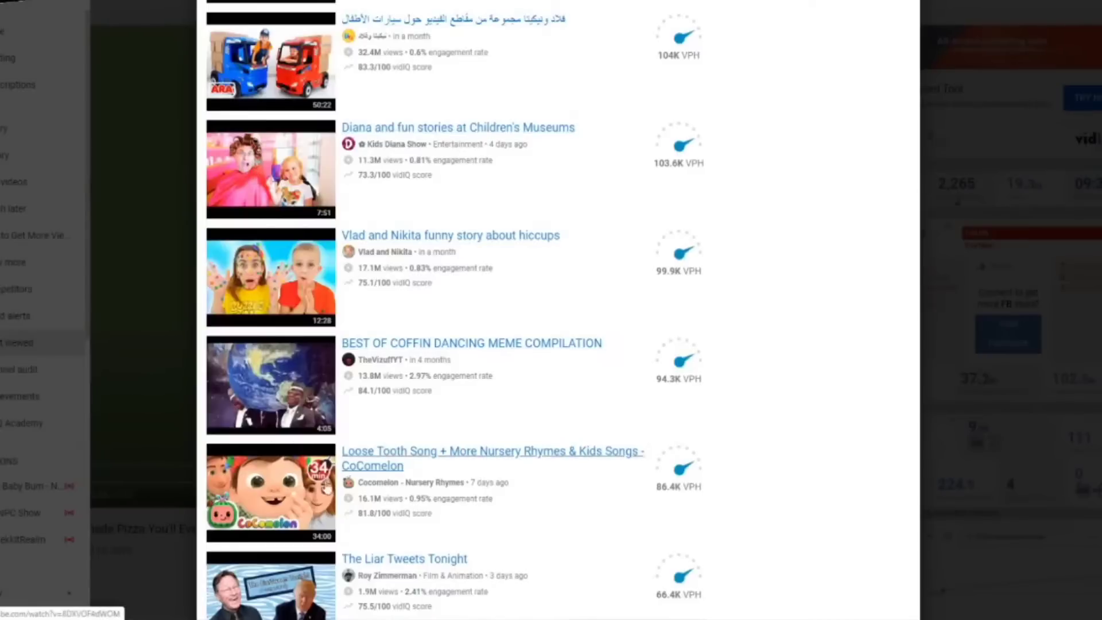
scroll(303, 140, "up", 3)
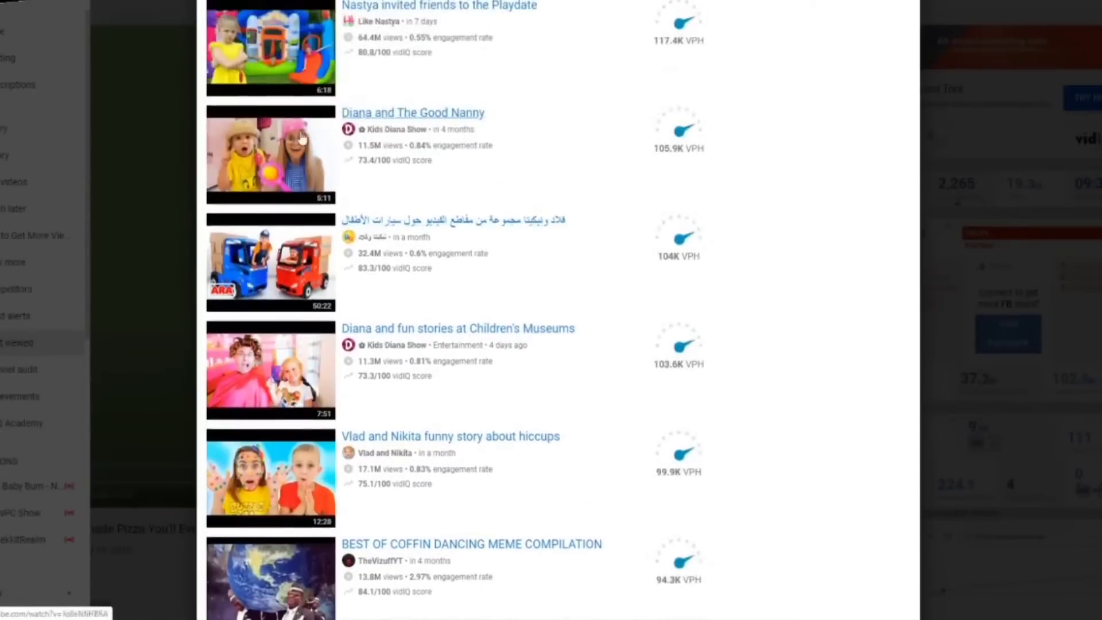
scroll(425, 185, "up", 3)
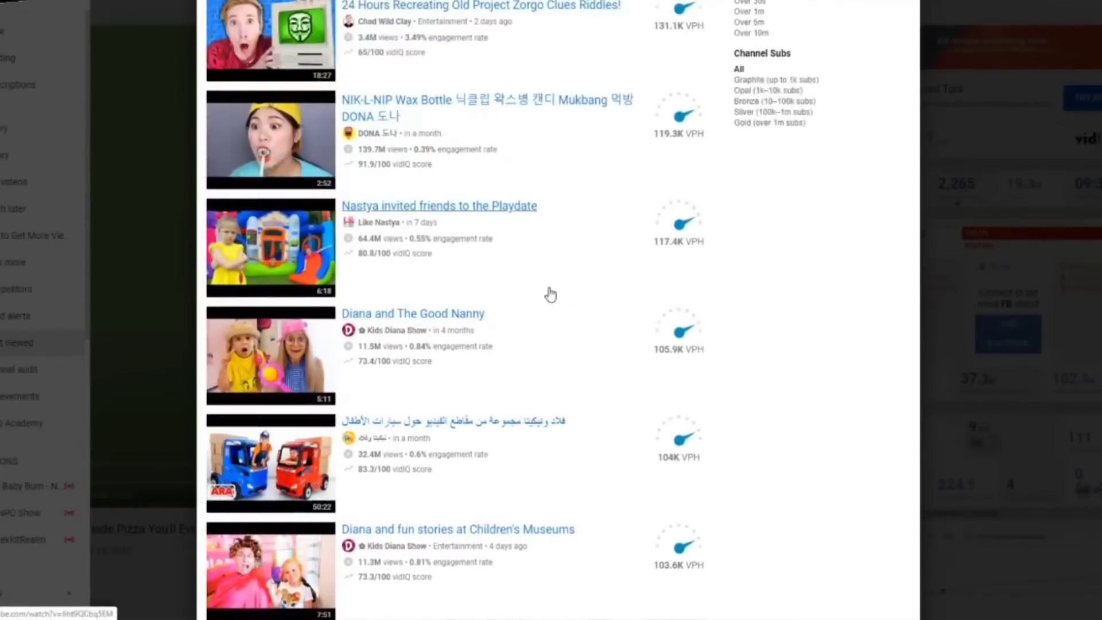
scroll(550, 295, "up", 3)
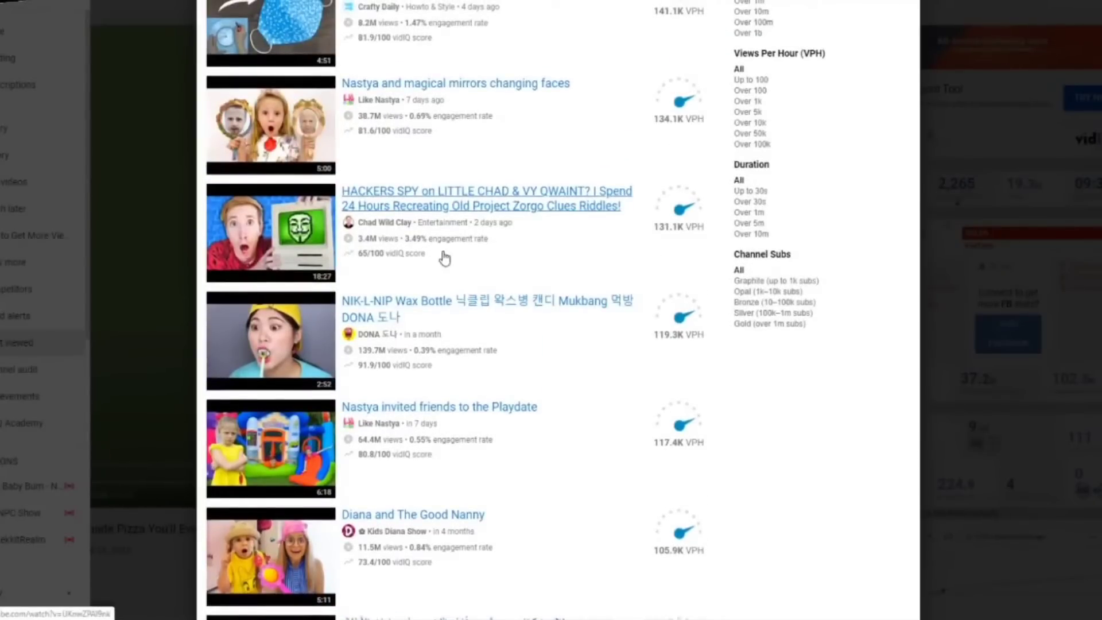
scroll(428, 284, "up", 2)
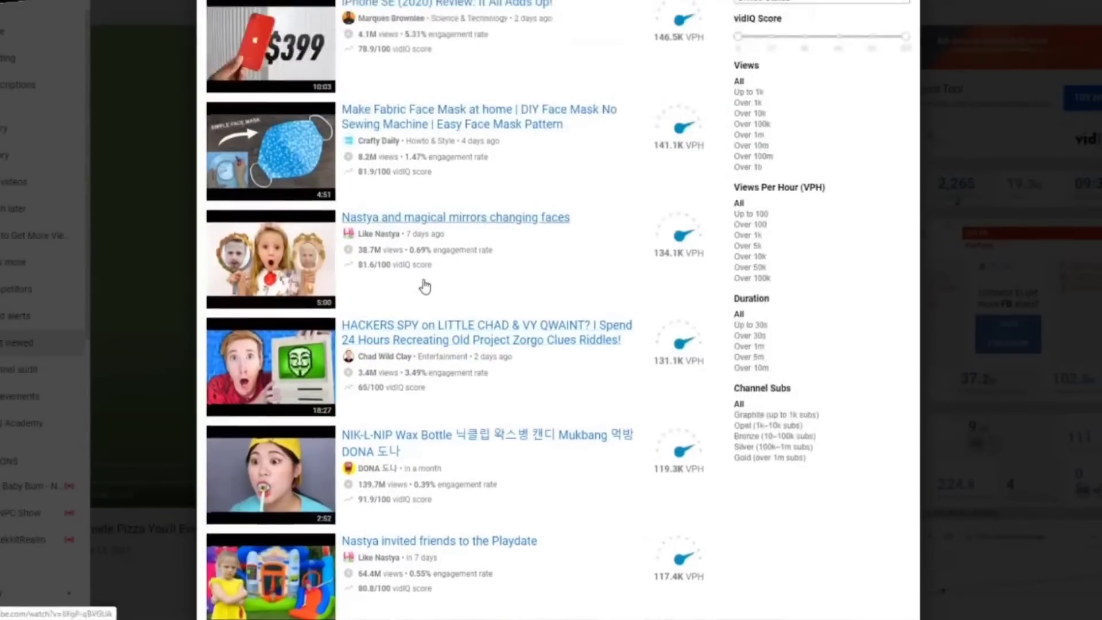
scroll(425, 287, "up", 2)
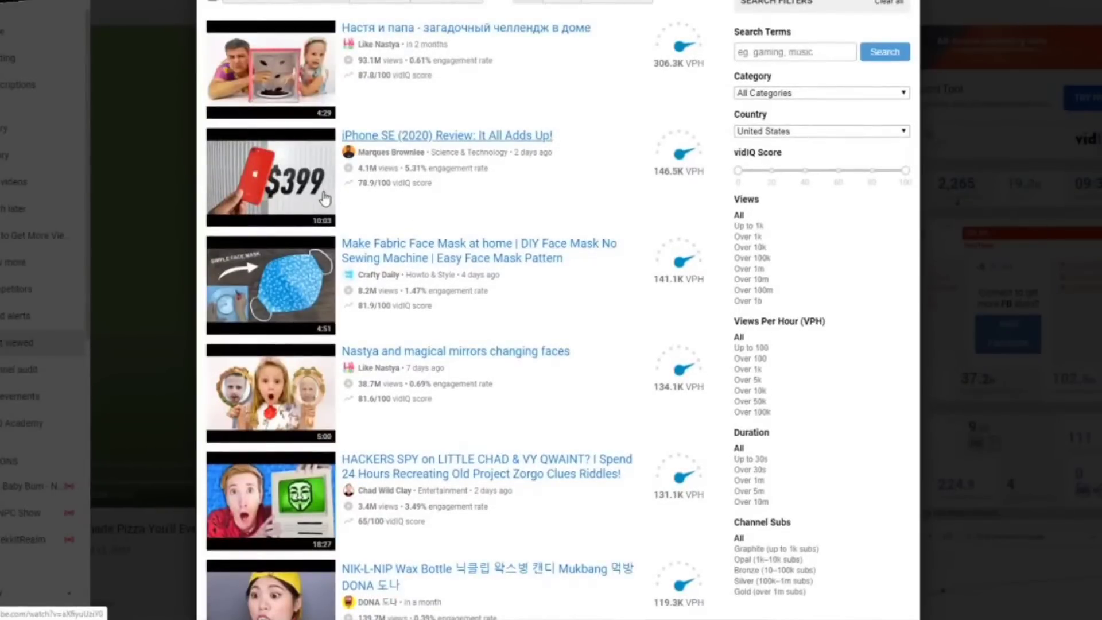
Review the Most Viewed search filters, from search terms, category and country down to duration and channel subscribers
scroll(388, 185, "up", 2)
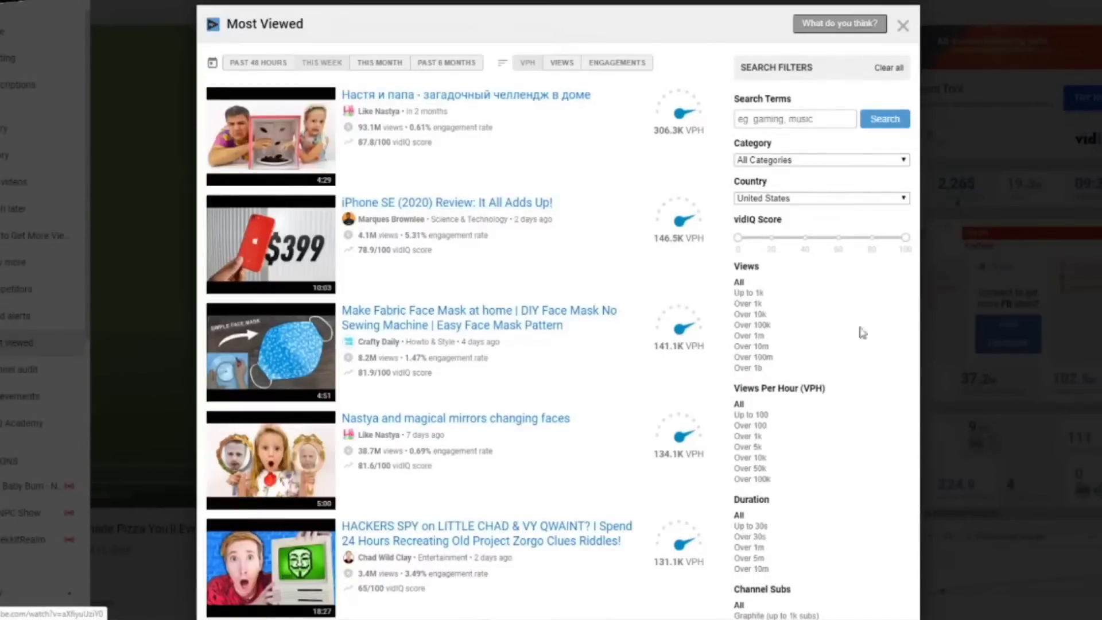
scroll(829, 347, "down", 5)
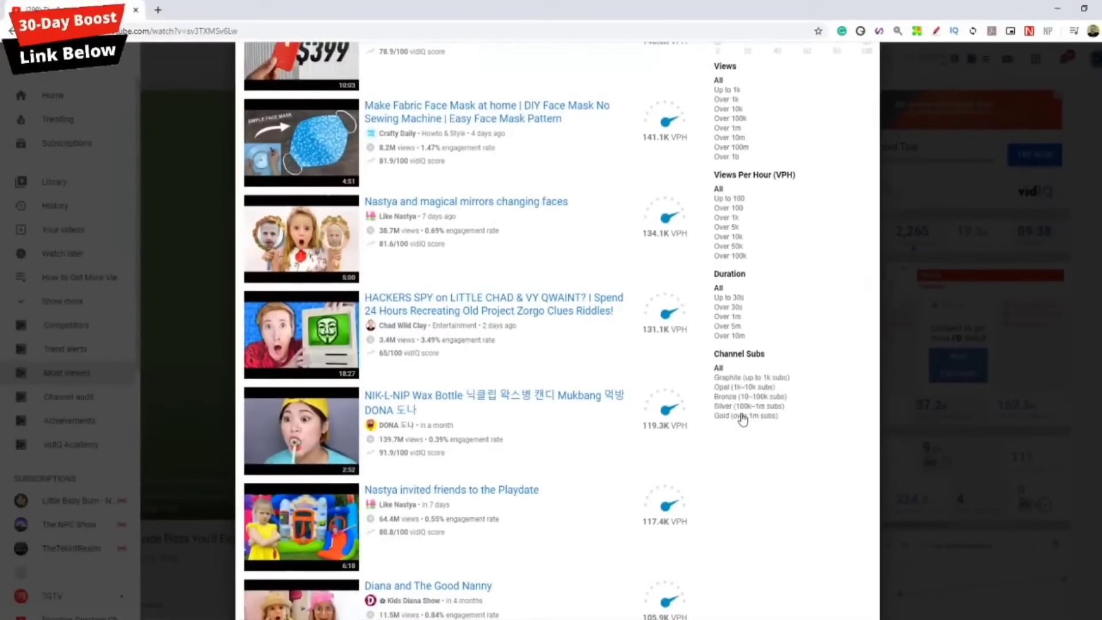
scroll(574, 304, "up", 4)
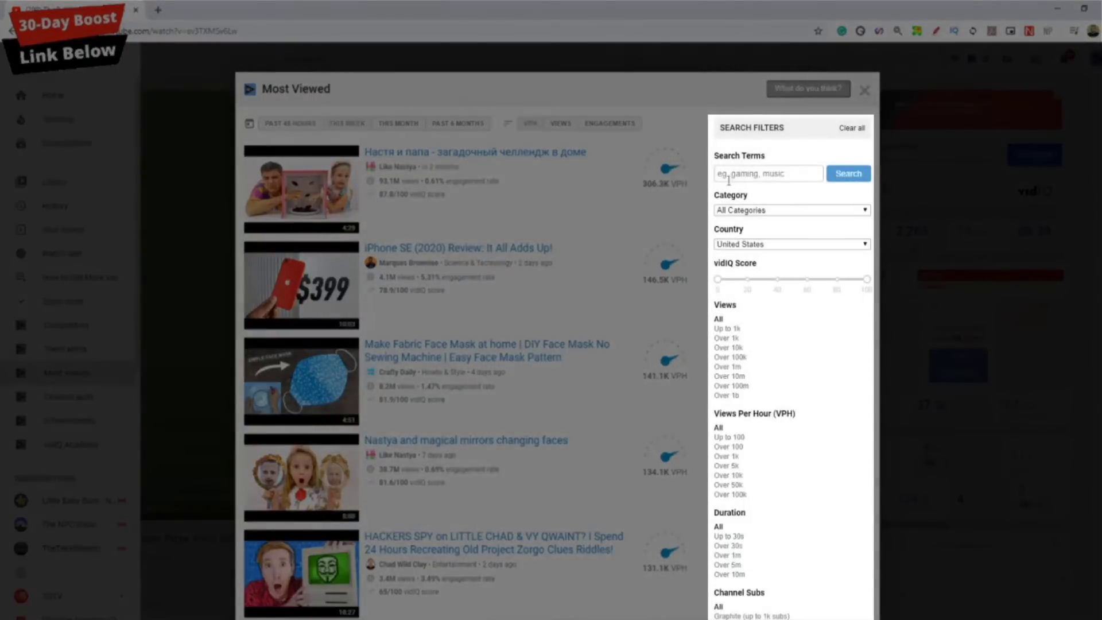
Check the category and country filter choices of the Most Viewed list, then close the list
left_click(762, 213)
left_click(762, 212)
left_click(766, 243)
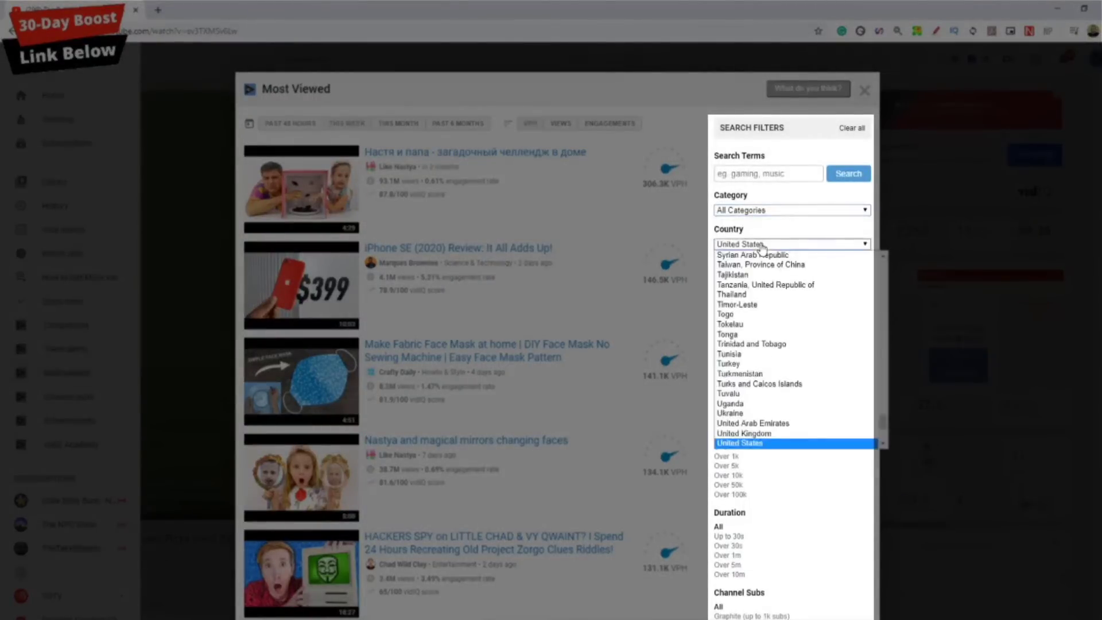
left_click(767, 244)
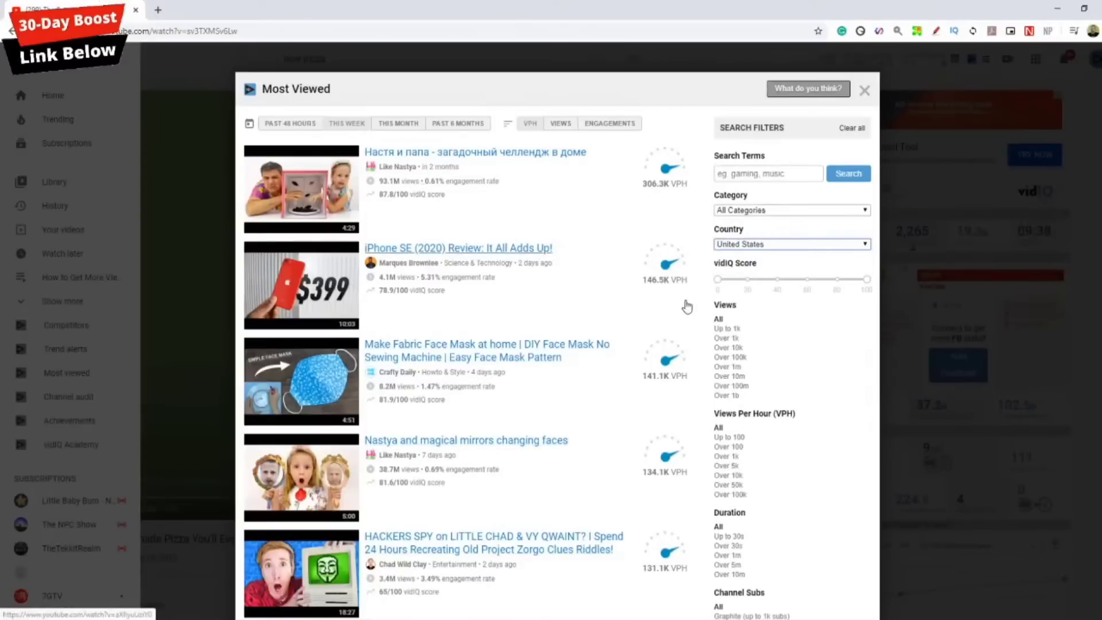
left_click(864, 90)
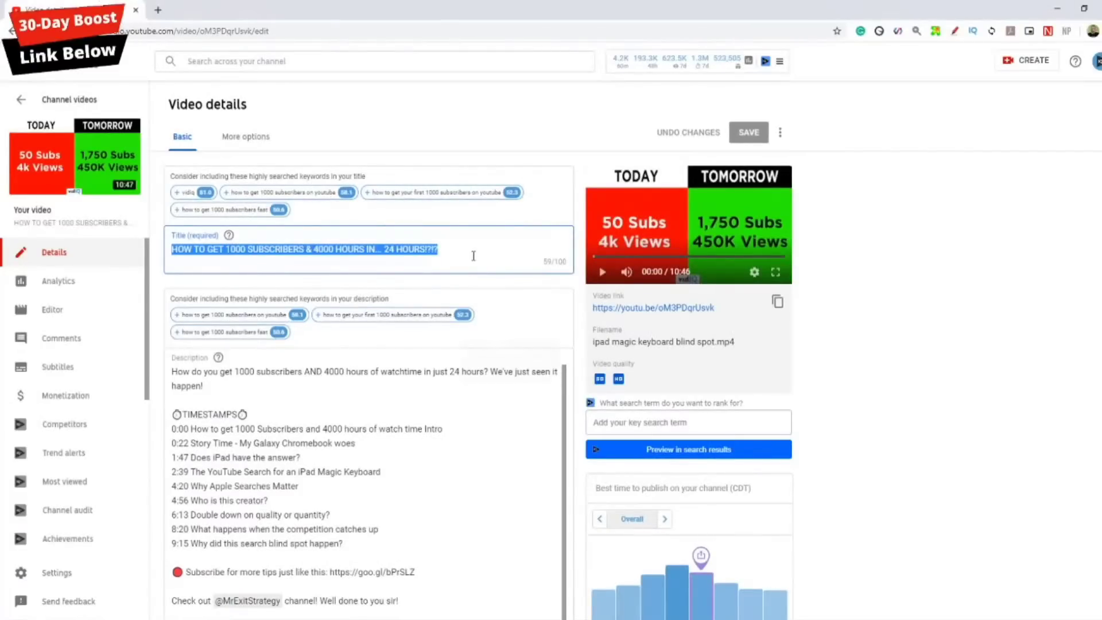
Enter "how to get 1000 subscribers" as the video's key search term and preview the video in search results
left_click(437, 396)
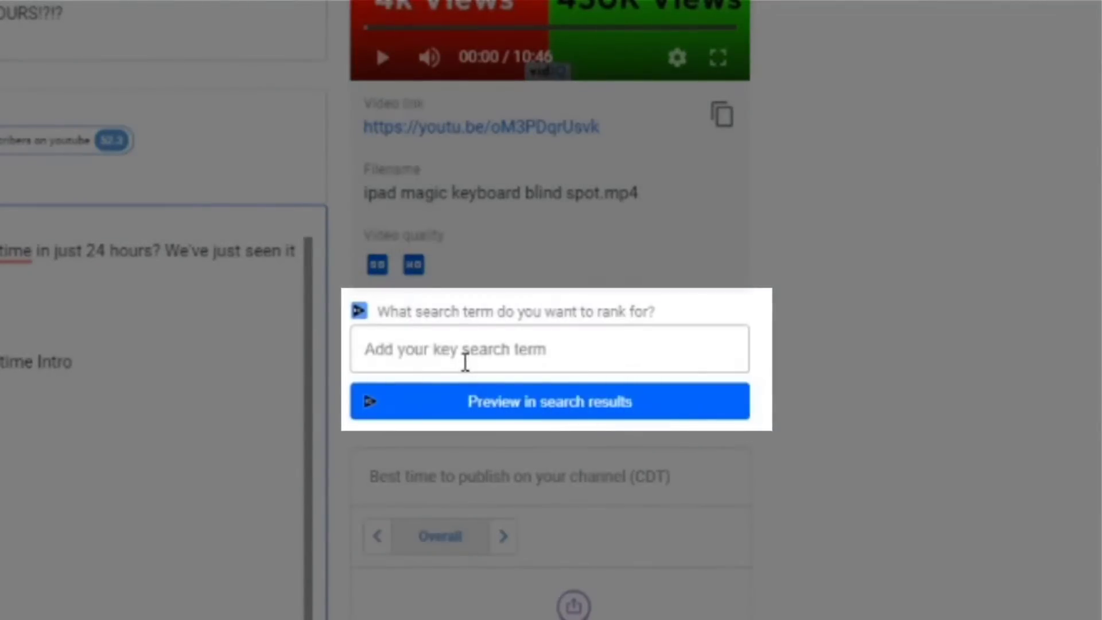
left_click(465, 360)
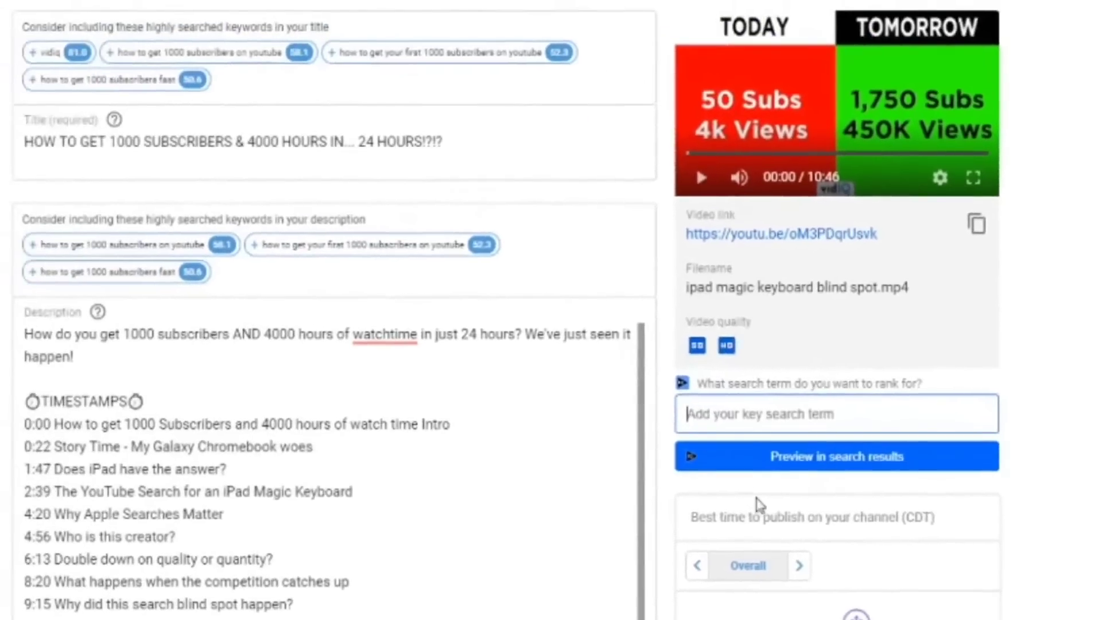
left_click(755, 413)
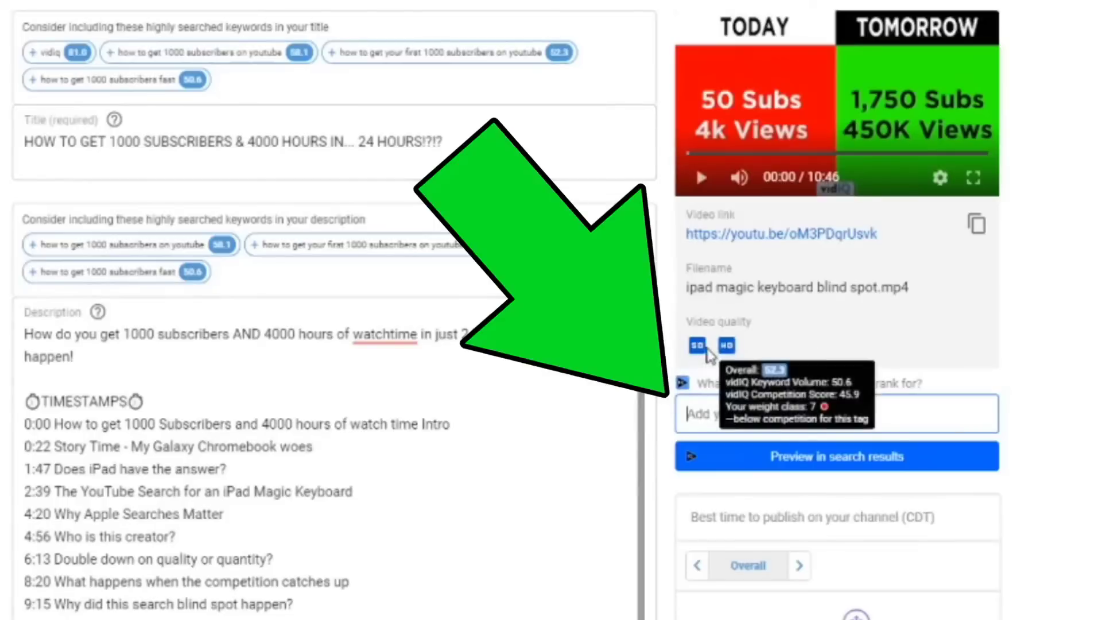
type("how to ")
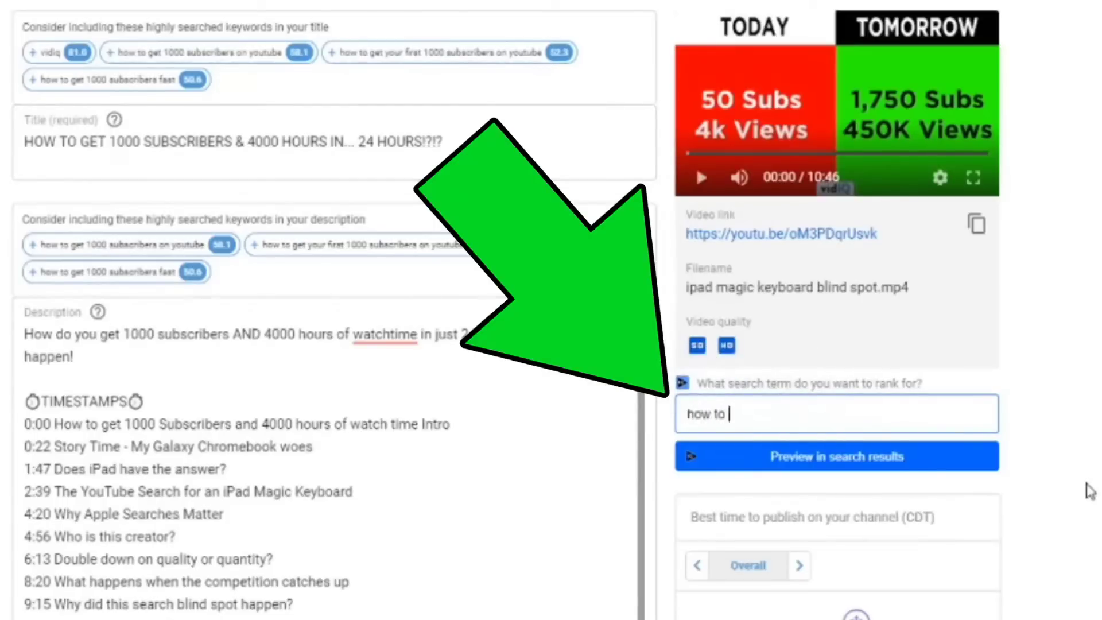
type("get 1000 subscribers")
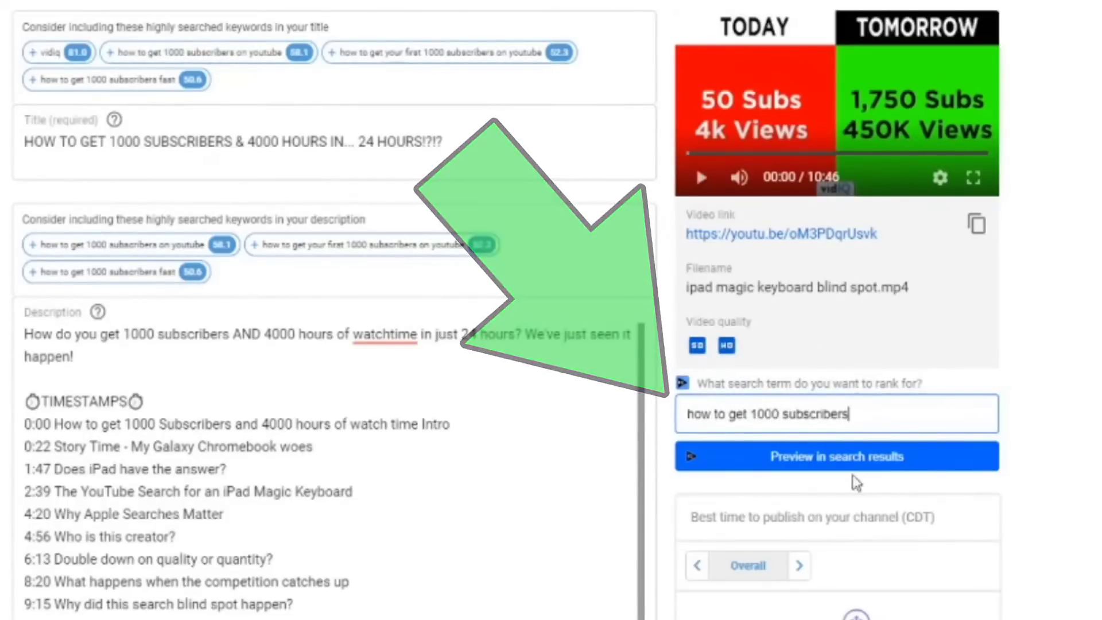
left_click(834, 463)
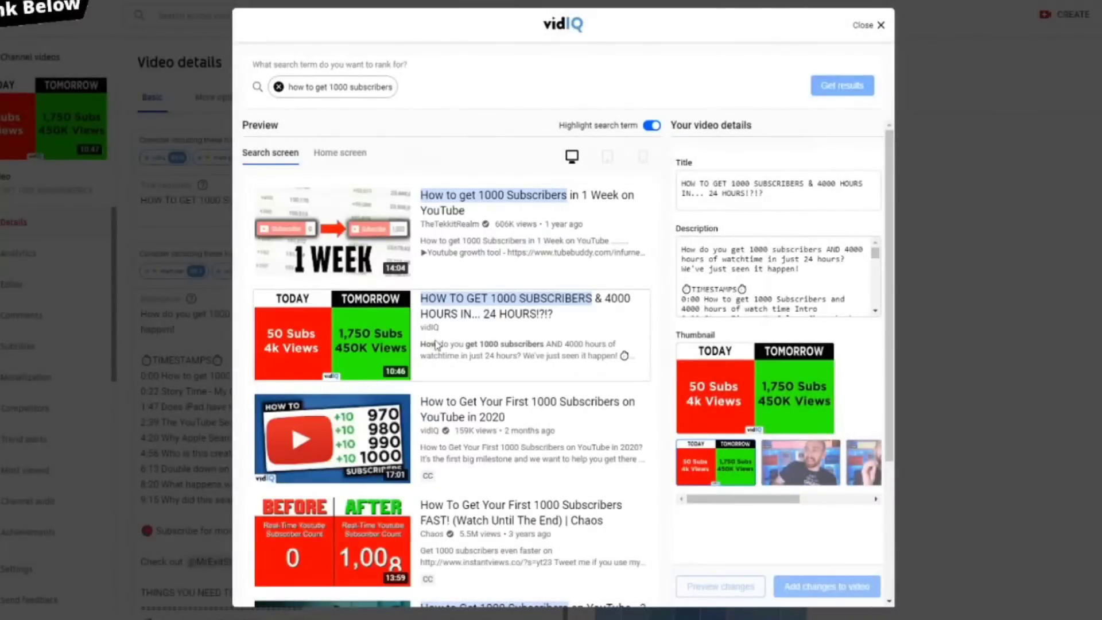
Compare the video's title and thumbnail with the competing results in the desktop search preview
scroll(373, 459, "down", 4)
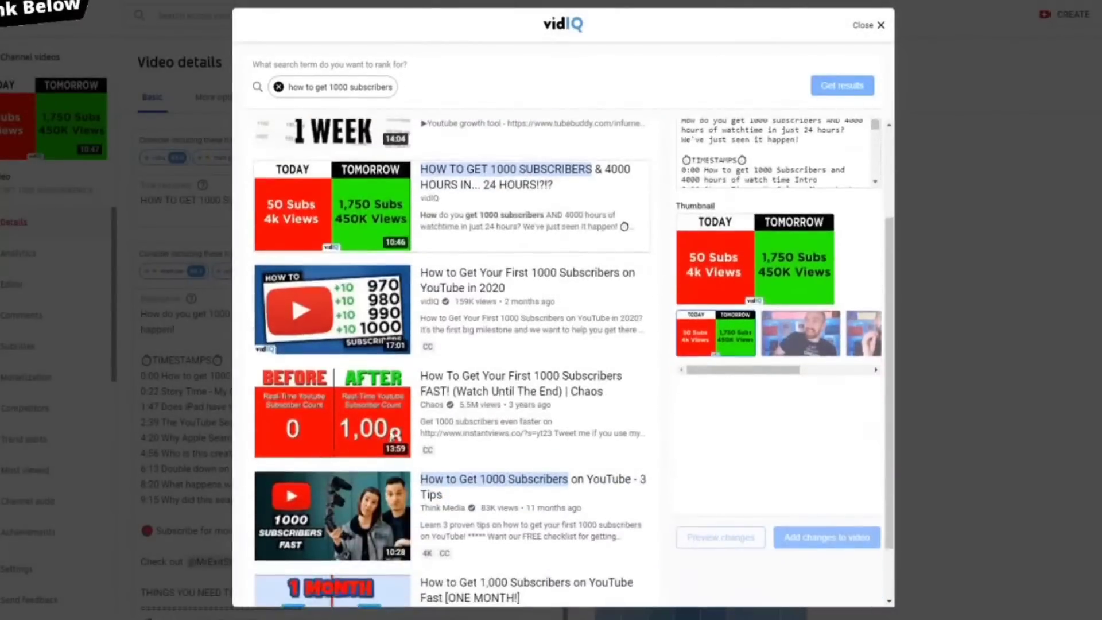
scroll(355, 545, "up", 4)
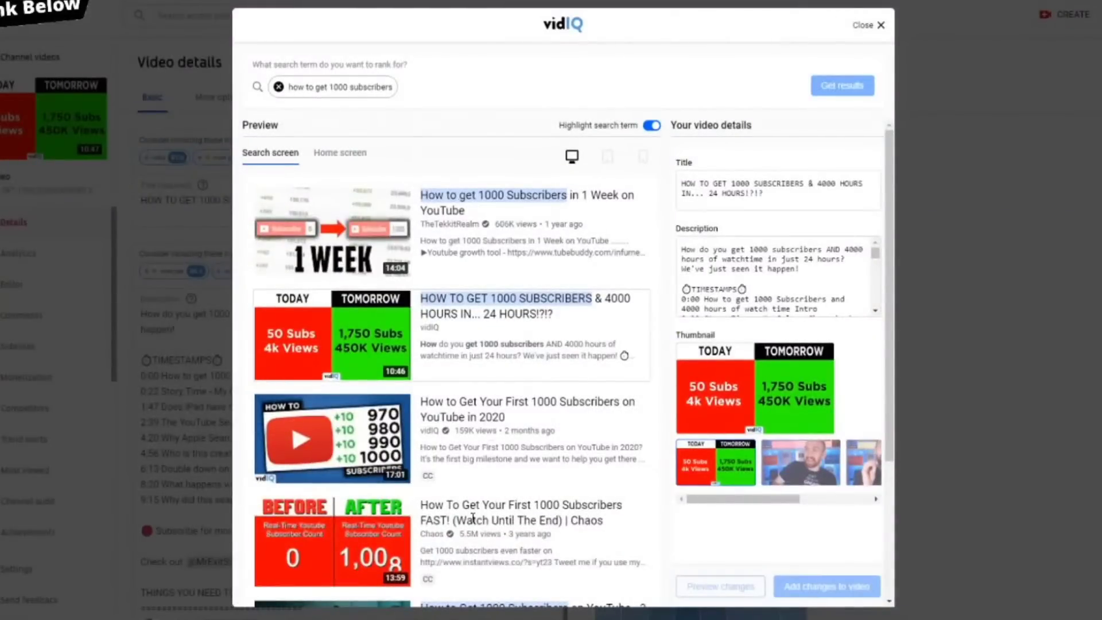
left_click(780, 192)
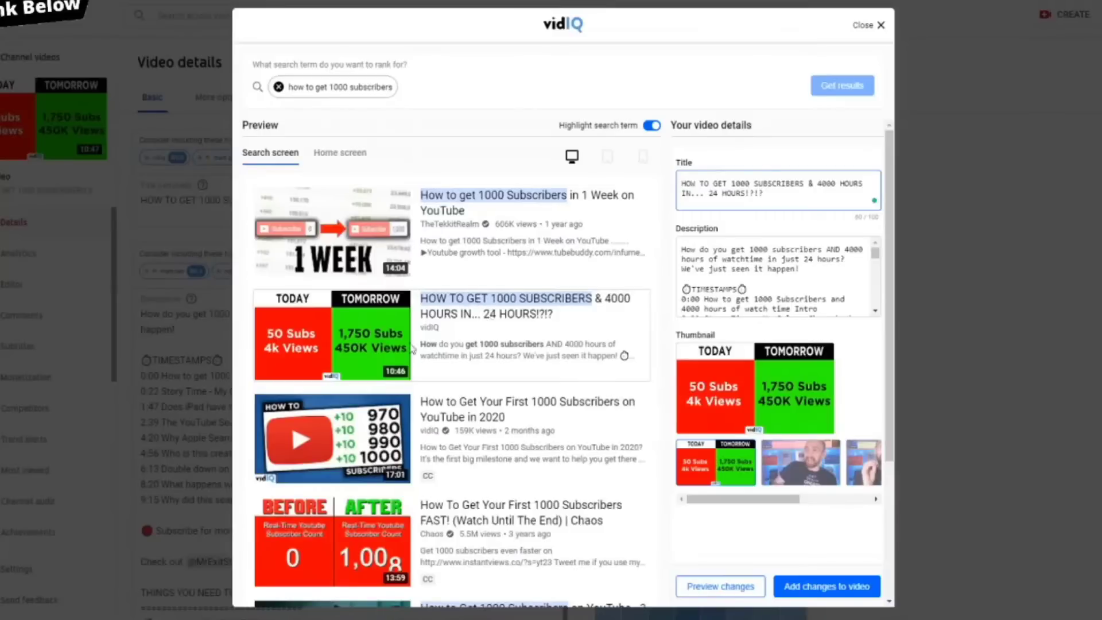
scroll(347, 382, "down", 3)
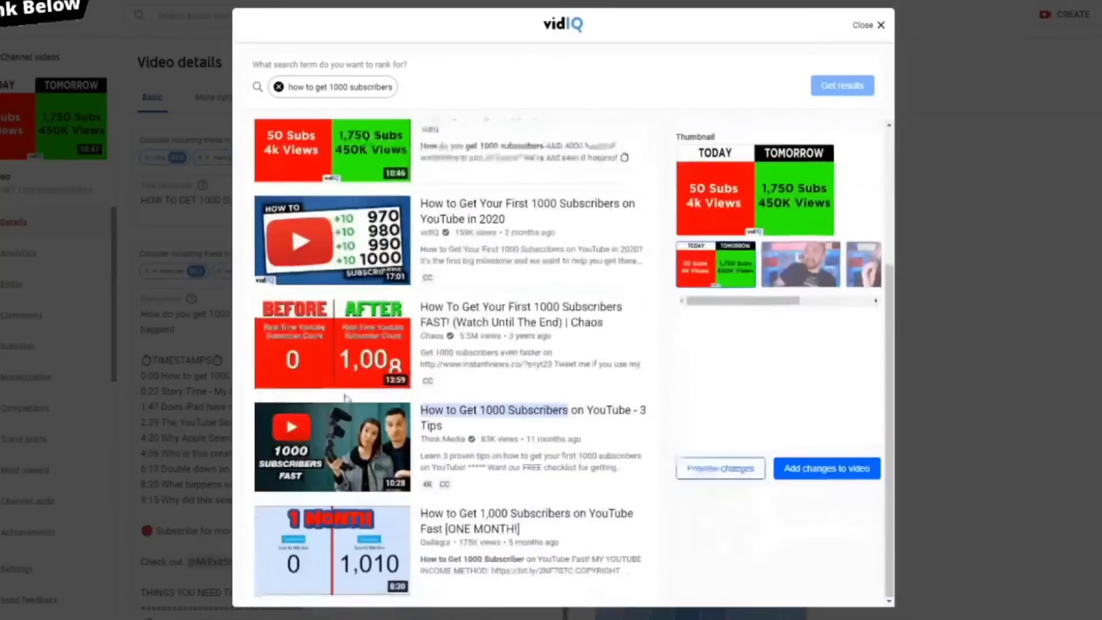
scroll(341, 400, "up", 2)
scroll(341, 400, "up", 2)
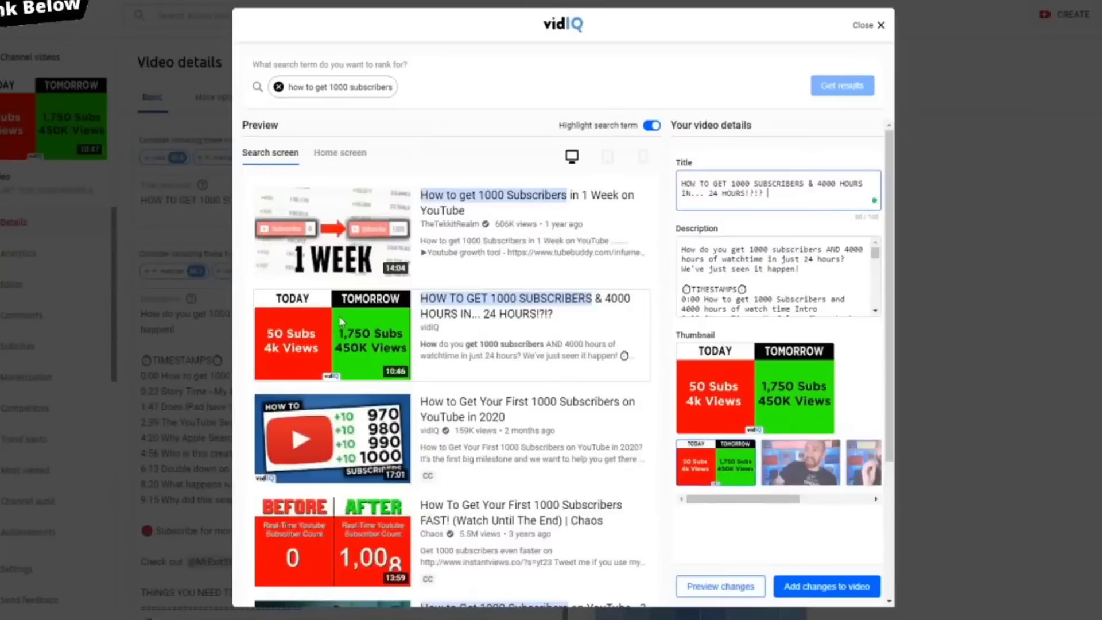
Preview the video on the home screen for desktop, tablet and phone and on the search screen for phone and desktop, then close the preview
left_click(337, 157)
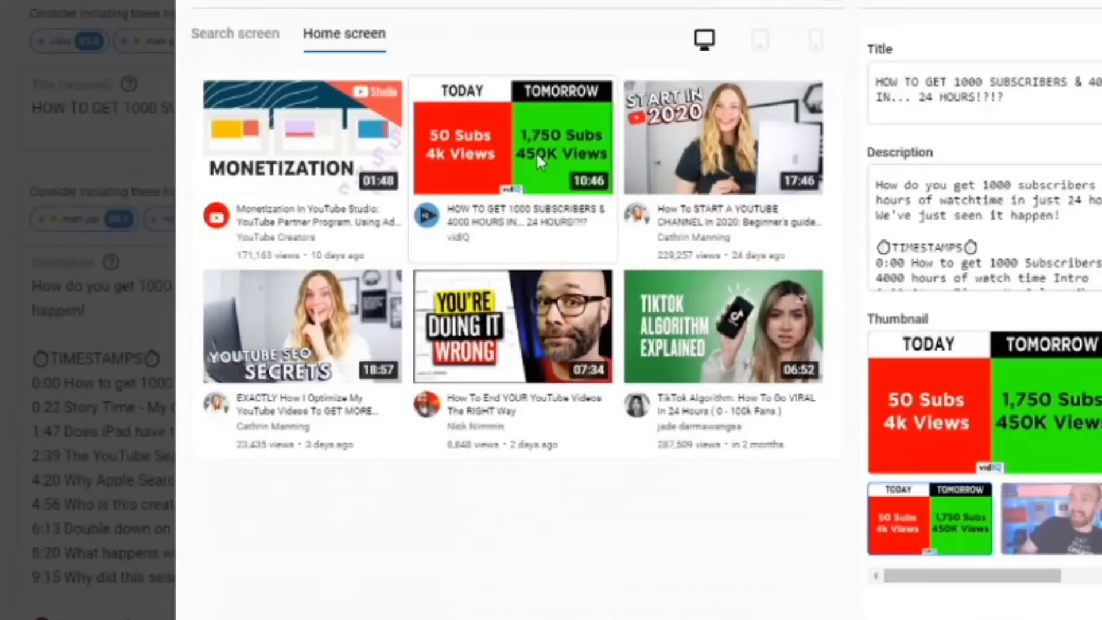
left_click(765, 41)
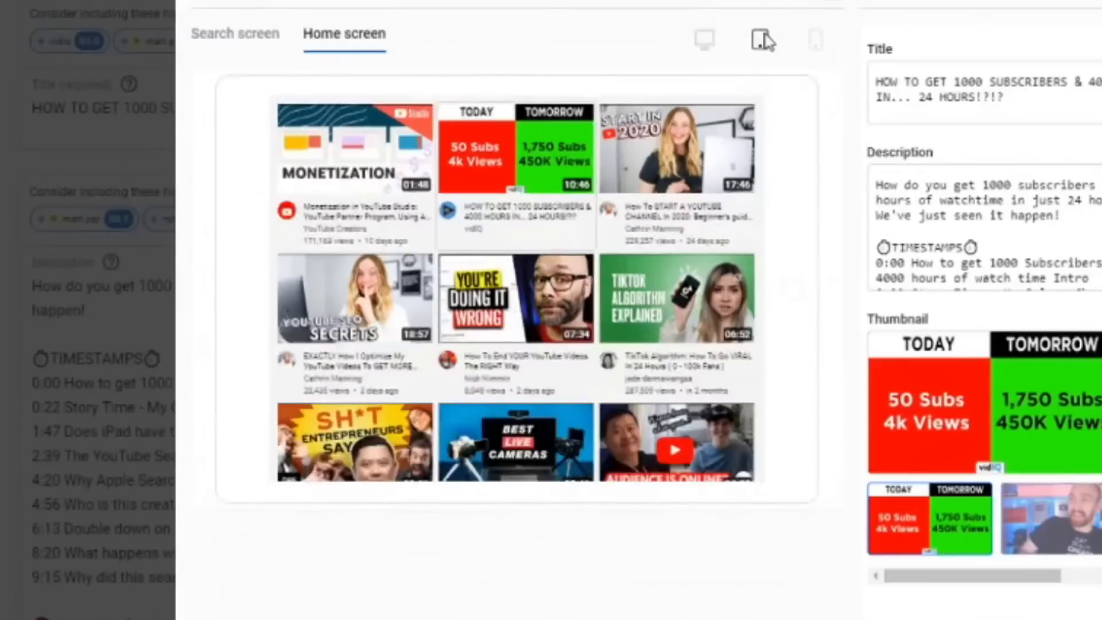
left_click(813, 46)
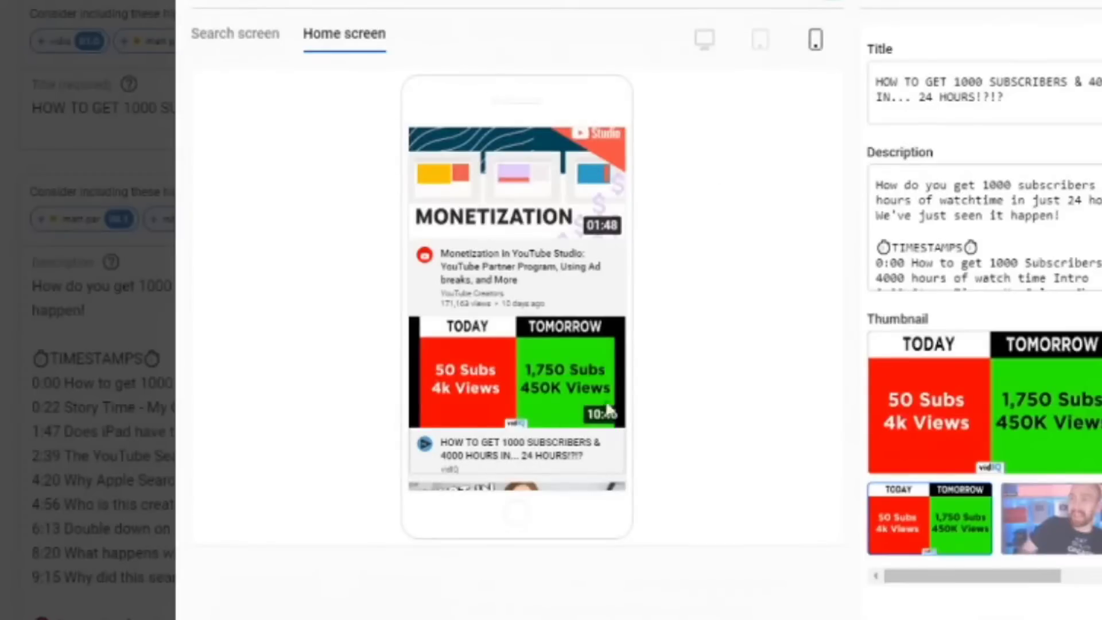
left_click(238, 35)
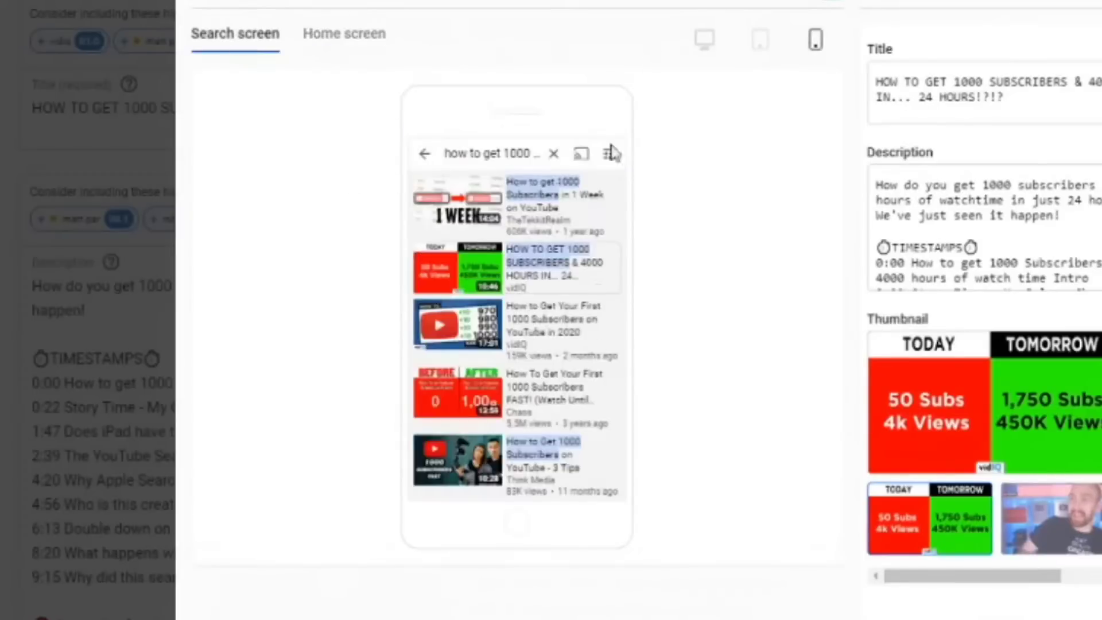
left_click(711, 40)
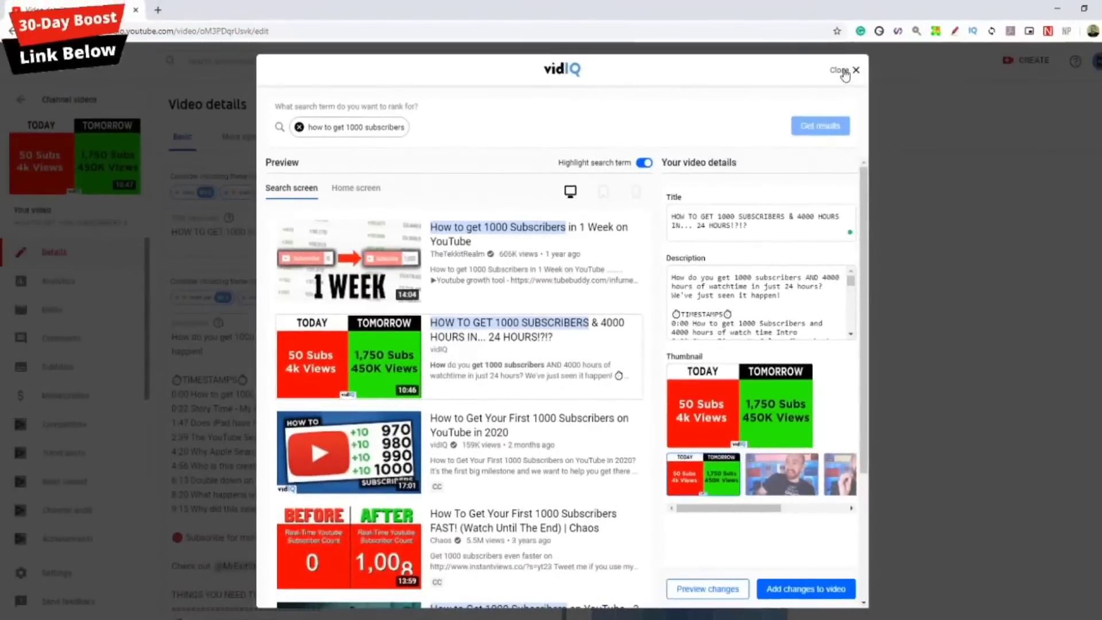
left_click(845, 72)
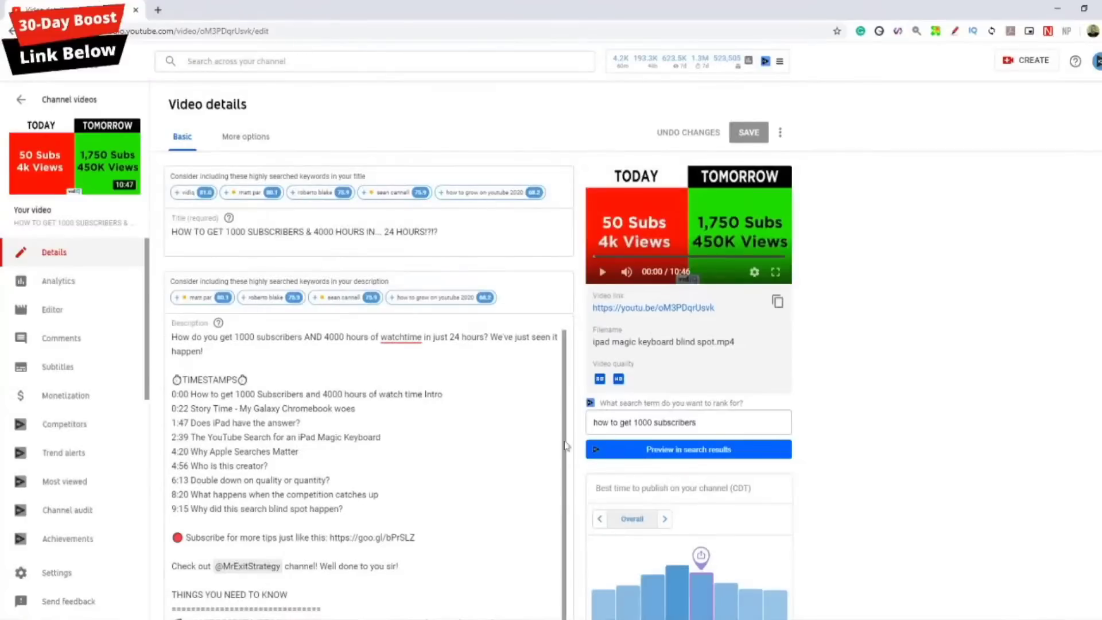
Rerun the search results preview with the term "how to get 100 subs" and compare the video with its competitors
left_click(662, 458)
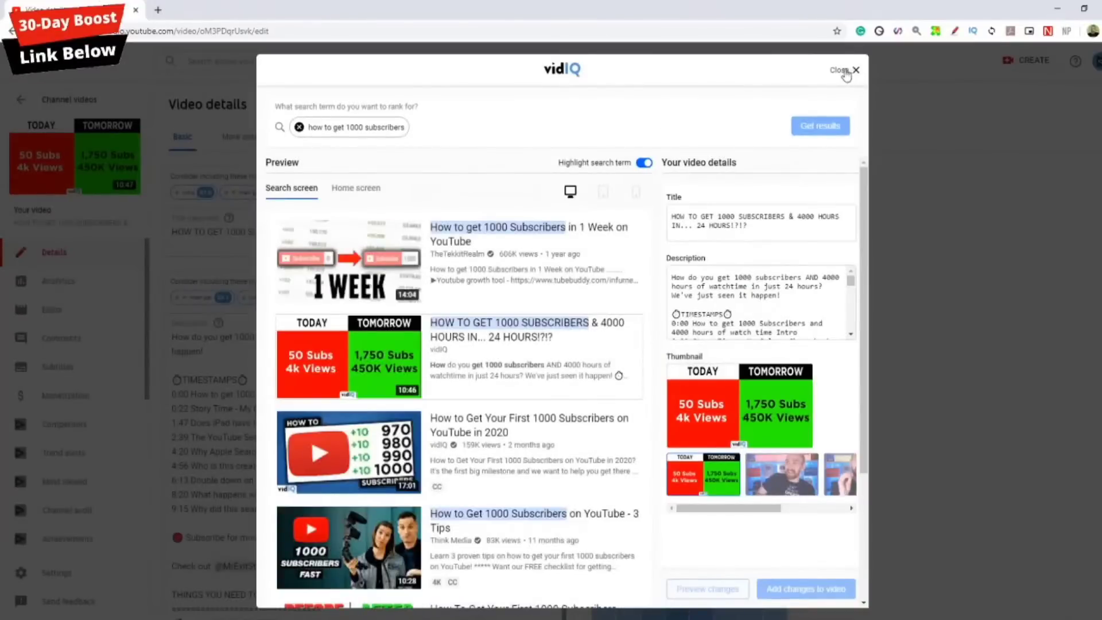
left_click(299, 127)
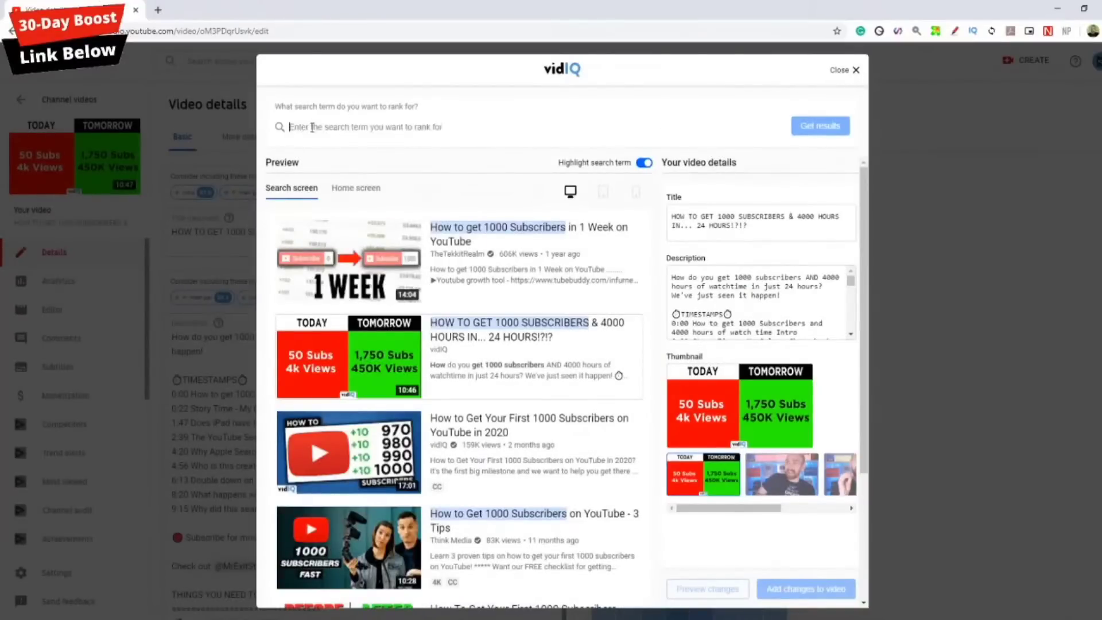
type("how to get 100 subs")
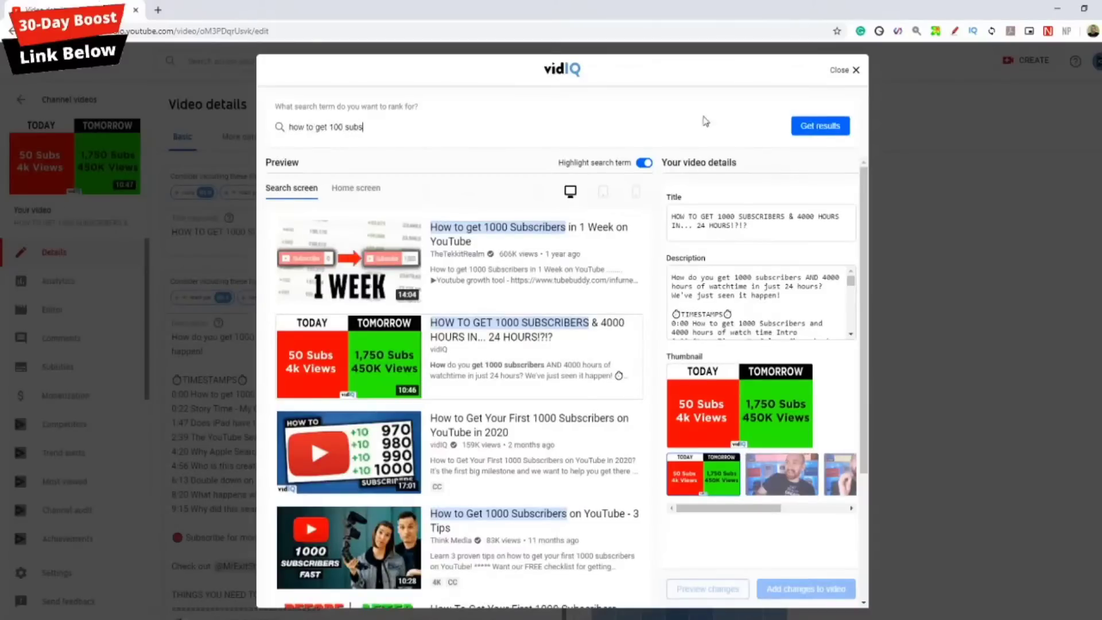
left_click(814, 124)
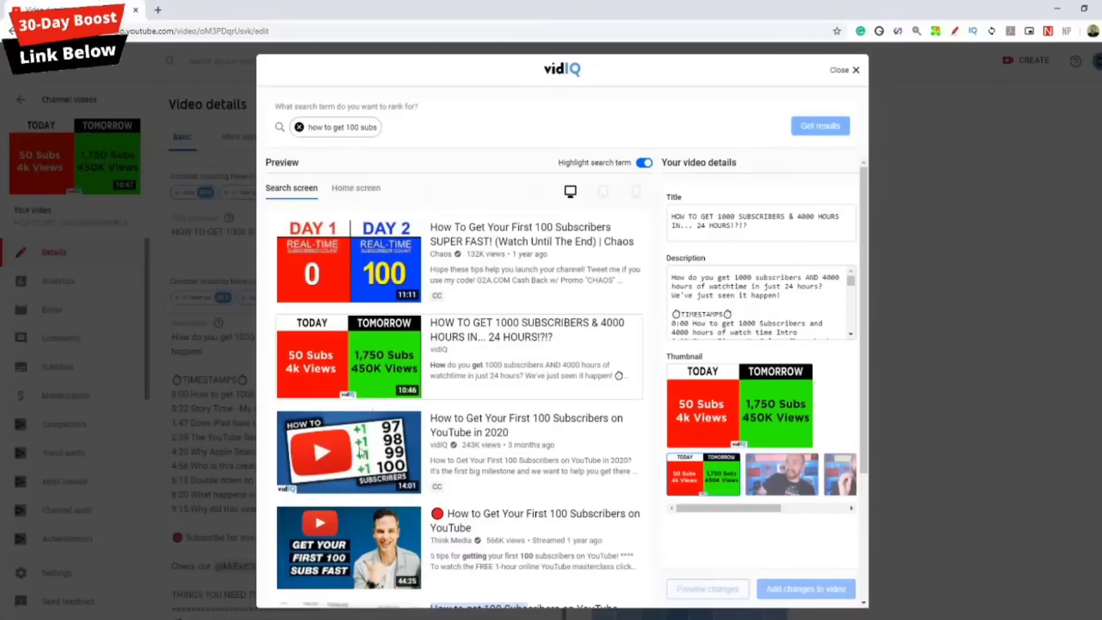
scroll(352, 586, "down", 3)
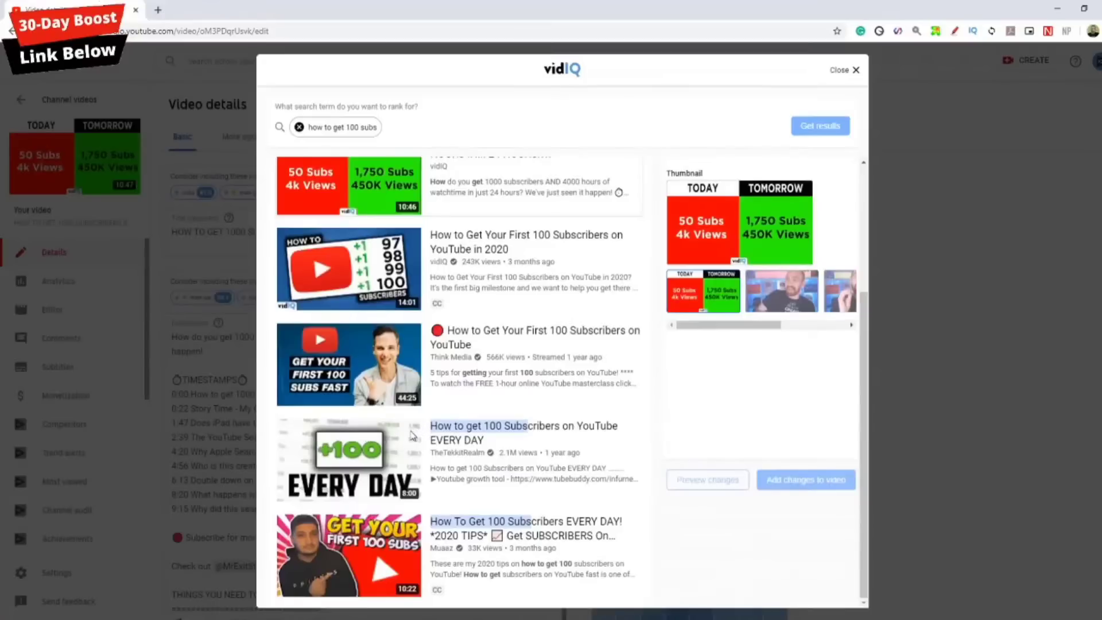
scroll(411, 436, "up", 3)
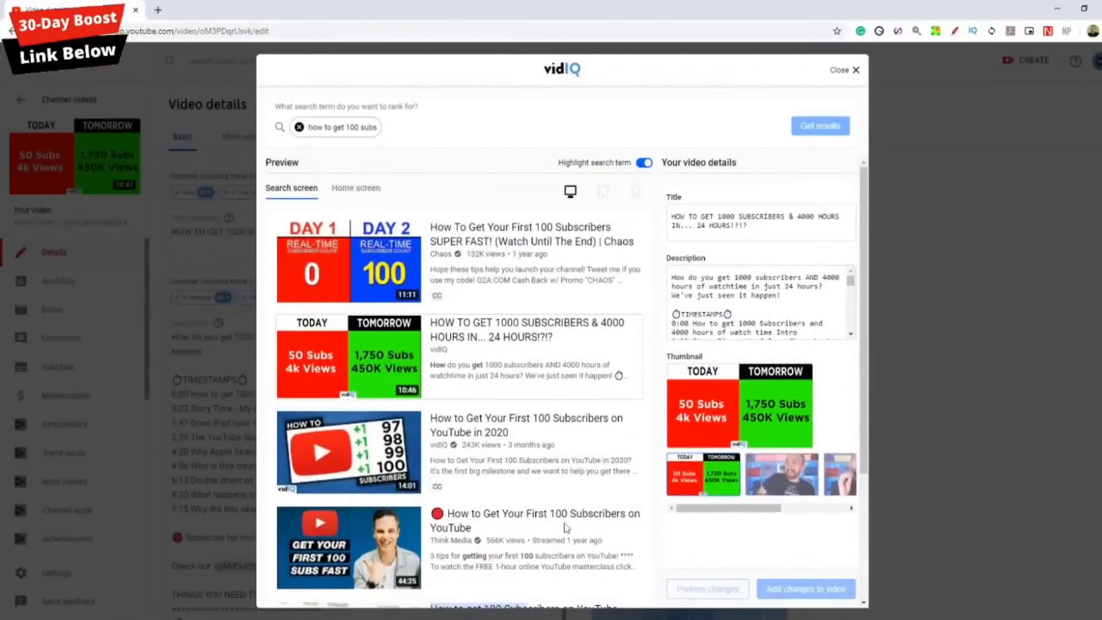
key("Escape")
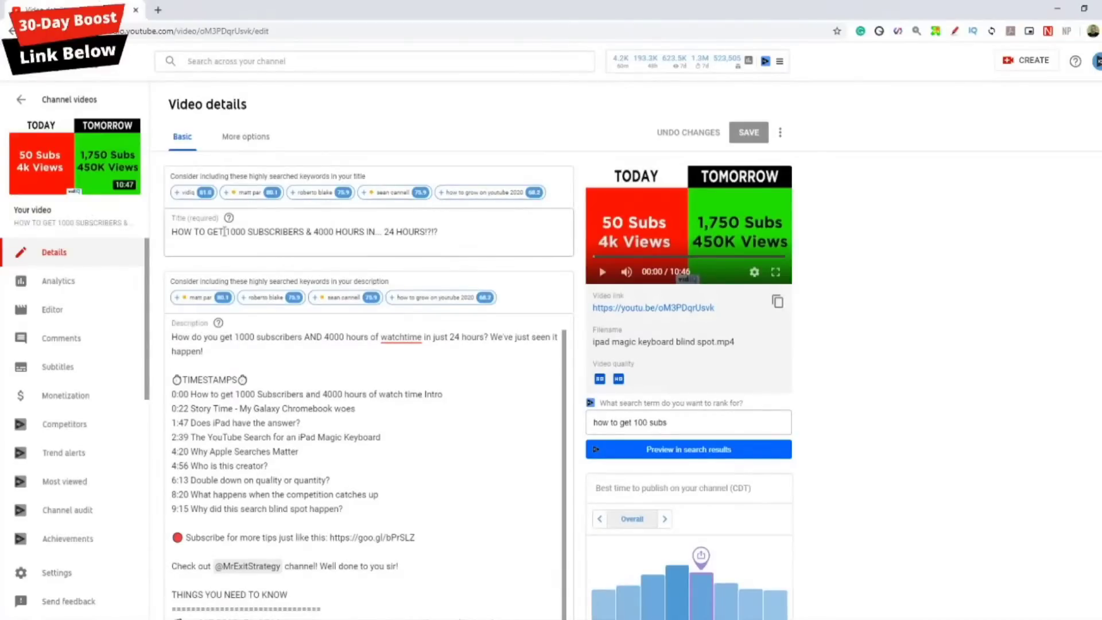
Look through the video details from the description to the thumbnail, audience setting and tags
scroll(368, 431, "down", 1)
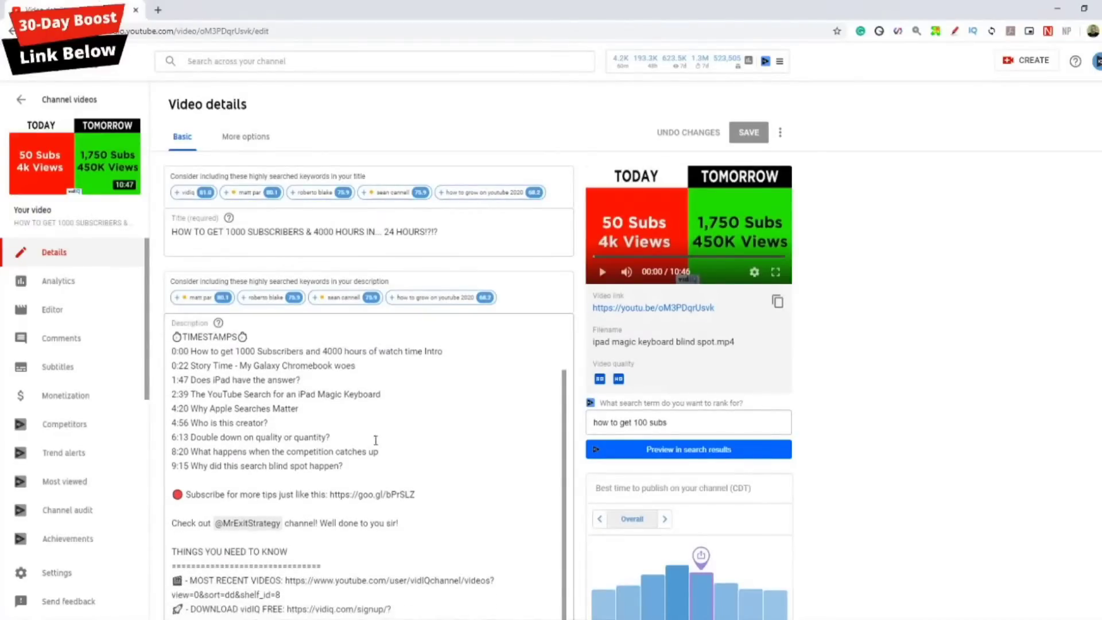
scroll(586, 524, "down", 10)
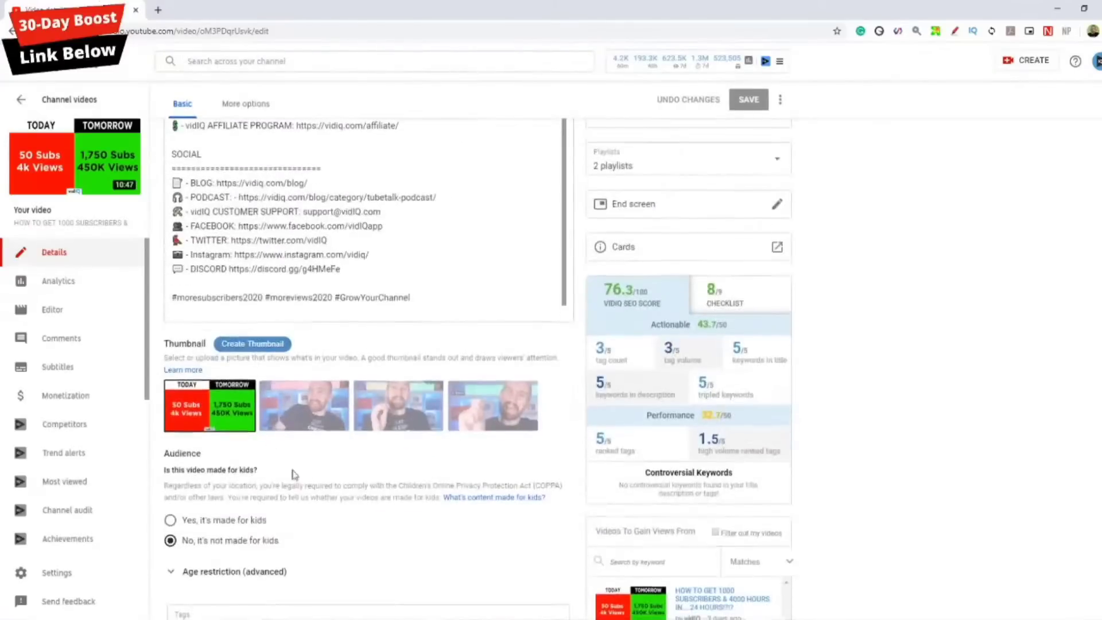
scroll(446, 476, "down", 4)
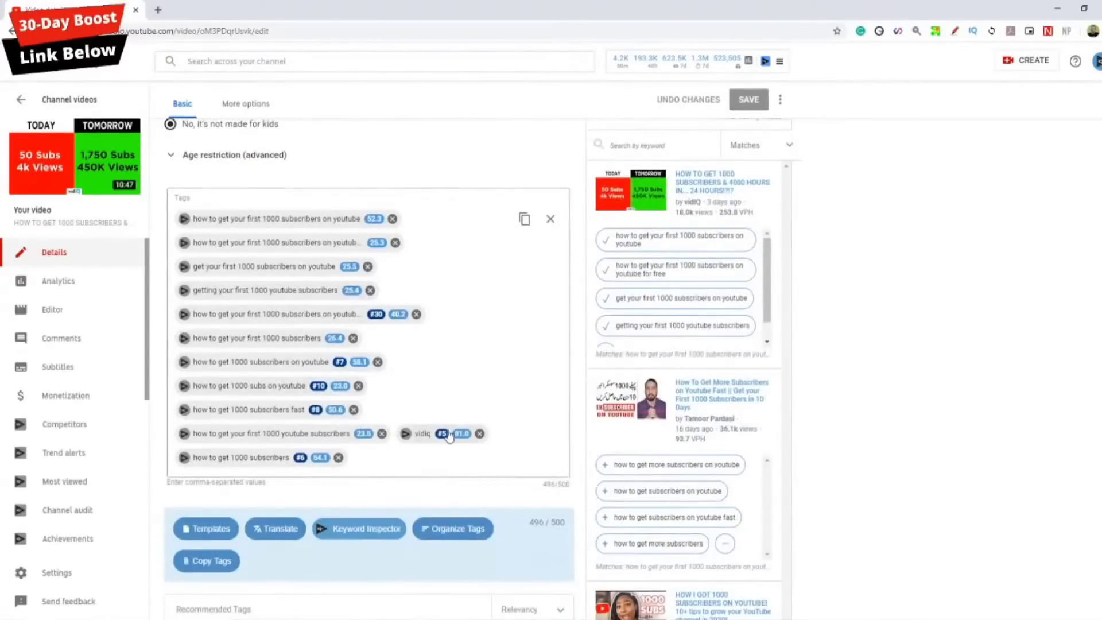
scroll(397, 432, "up", 10)
scroll(397, 433, "up", 8)
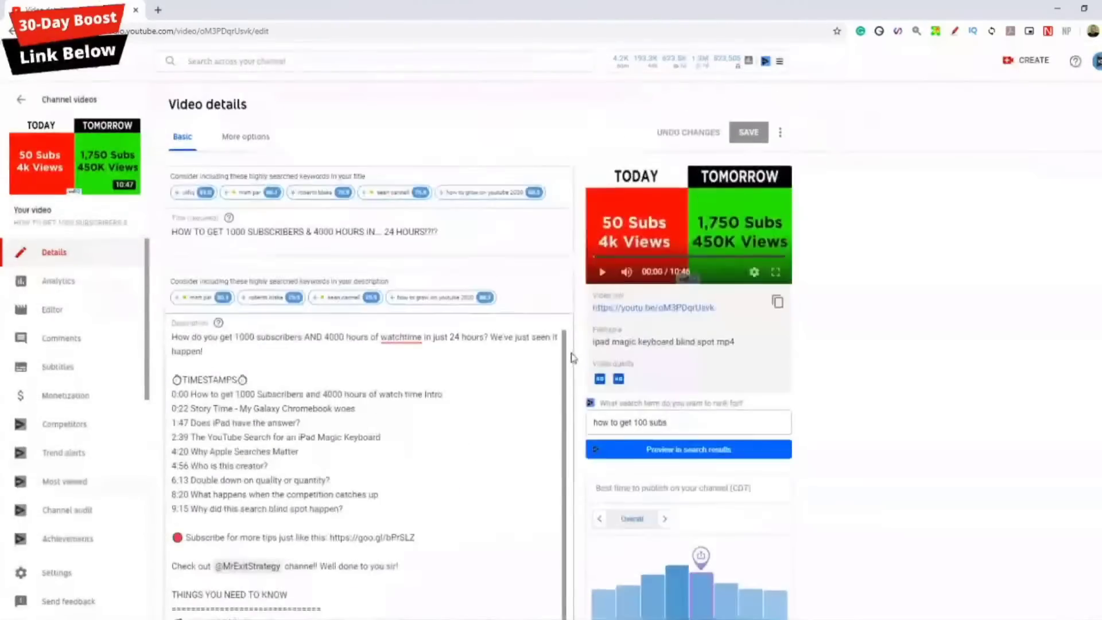
Examine the video's title and the timestamp list in its description
left_click(176, 232)
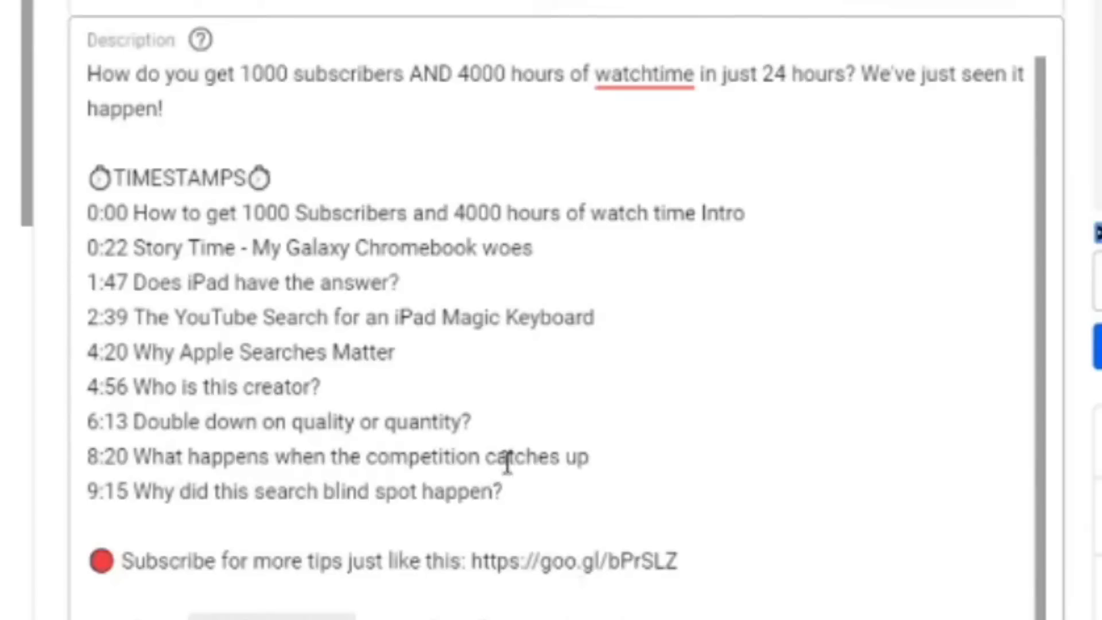
left_click_drag(482, 422, 217, 422)
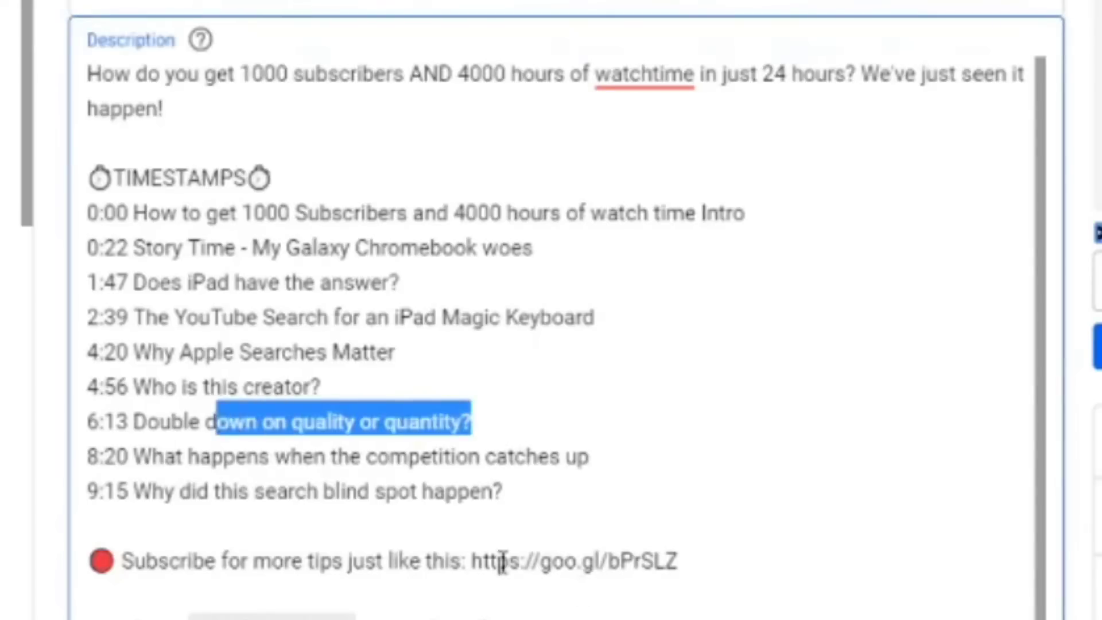
left_click(318, 459)
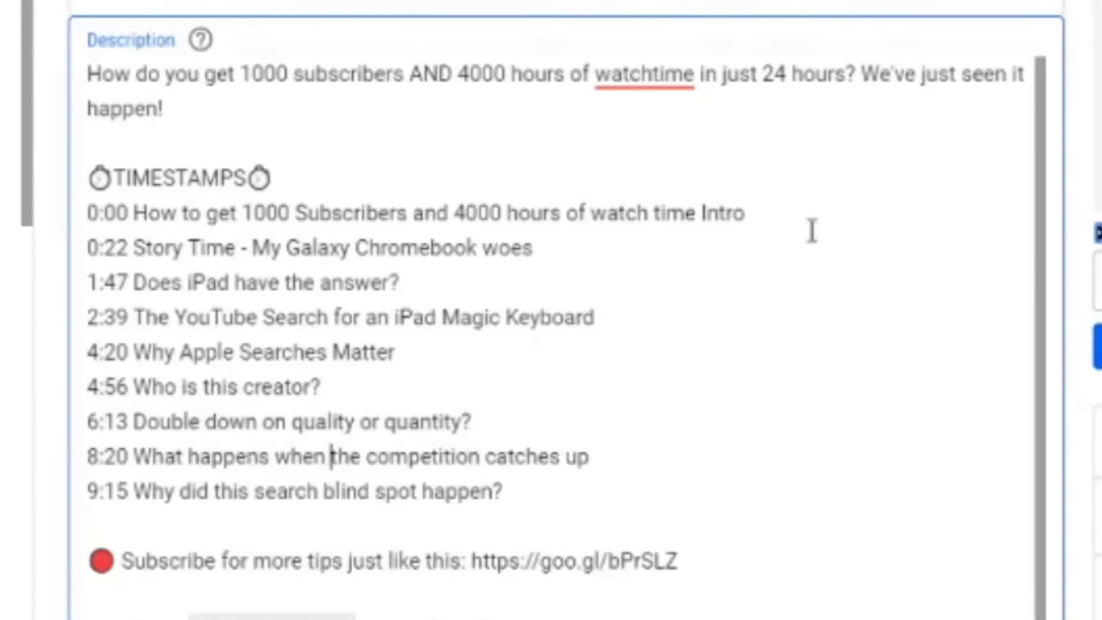
Enter "mothers day" as a new video tag and add the suggestion "mothers day gift ideas"
scroll(948, 345, "down", 3)
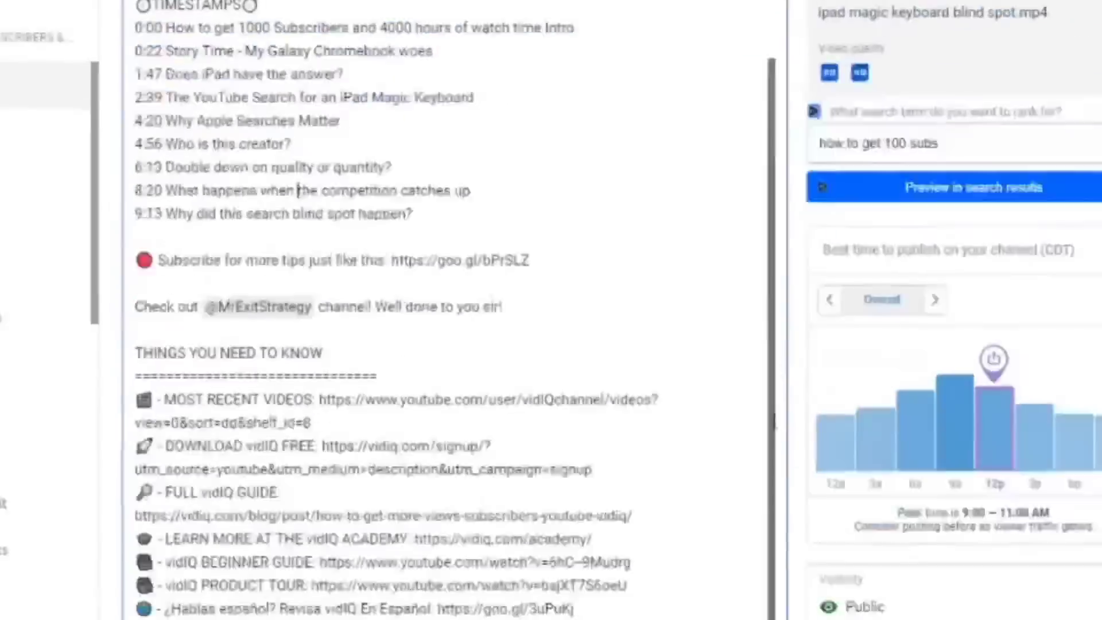
scroll(556, 468, "down", 10)
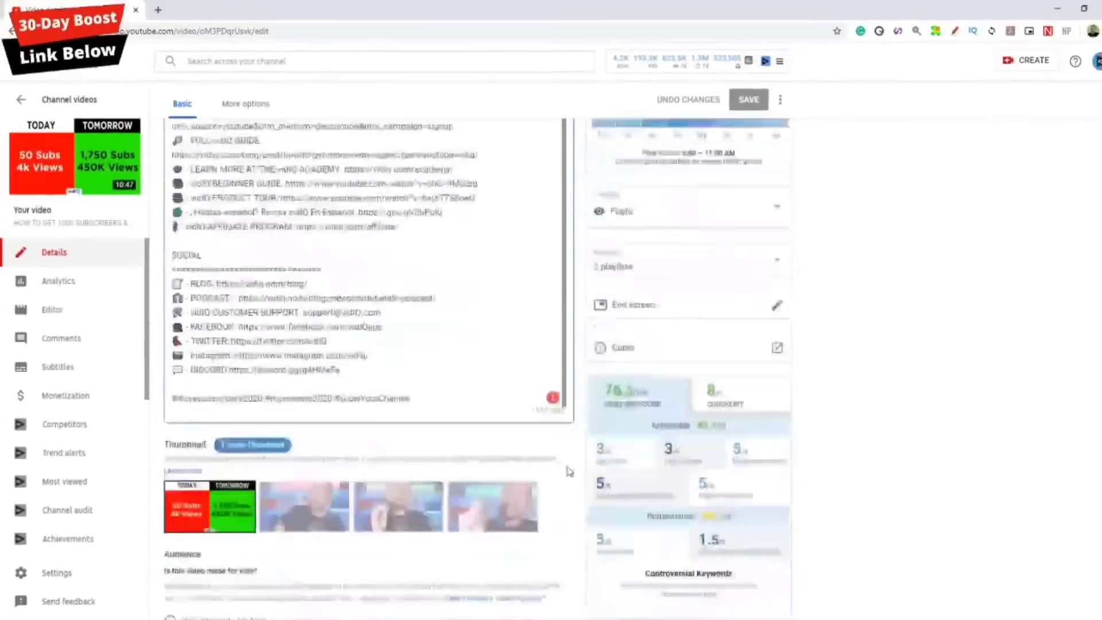
scroll(556, 468, "down", 2)
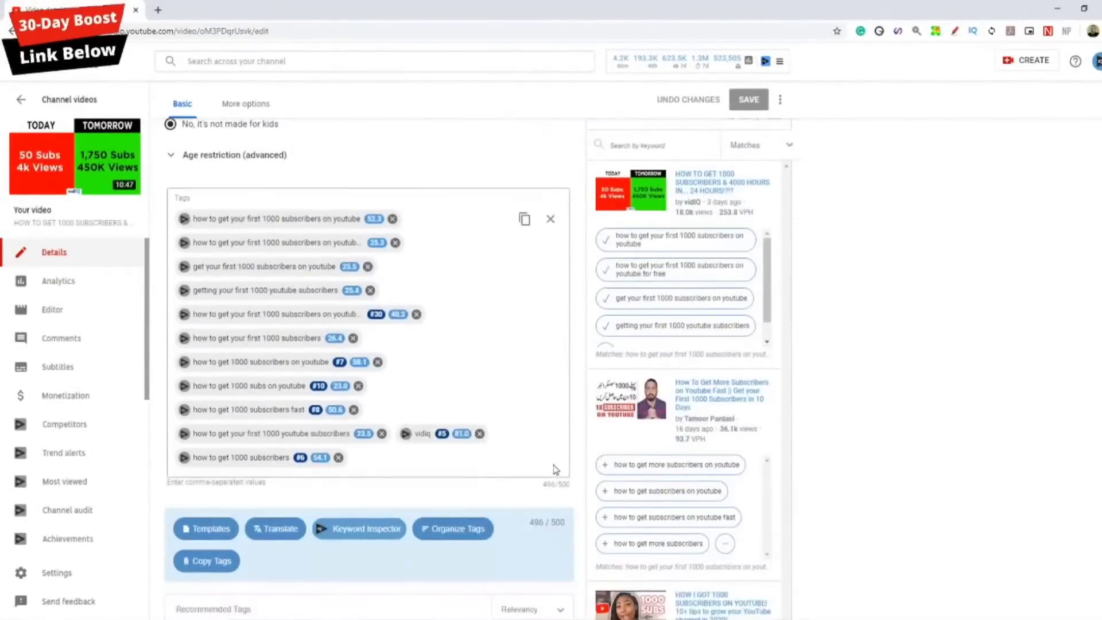
left_click(432, 465)
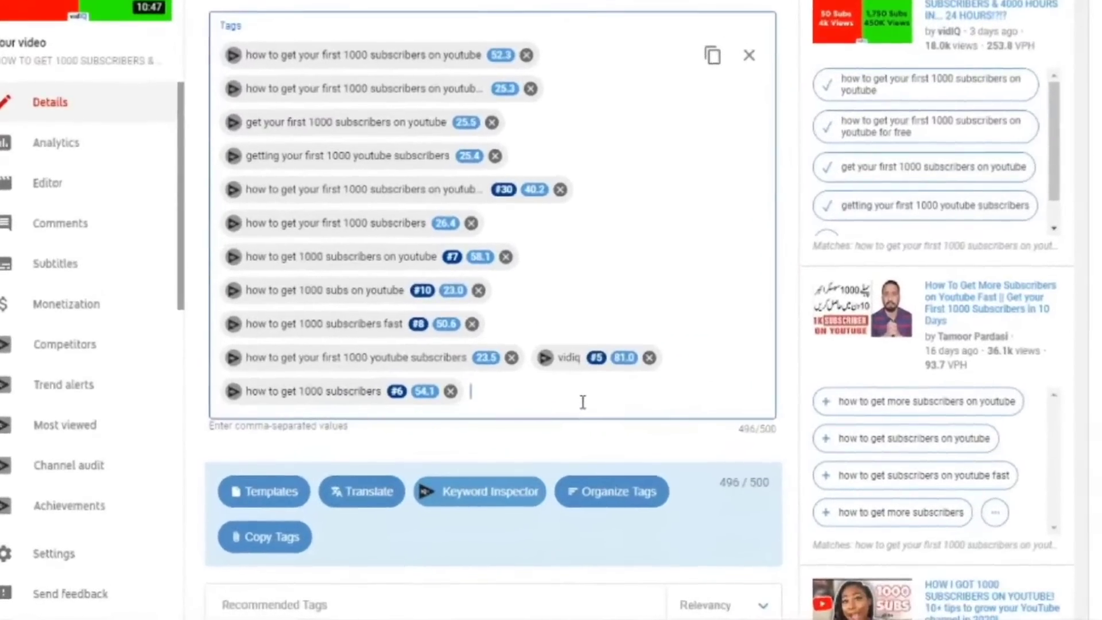
type("mother")
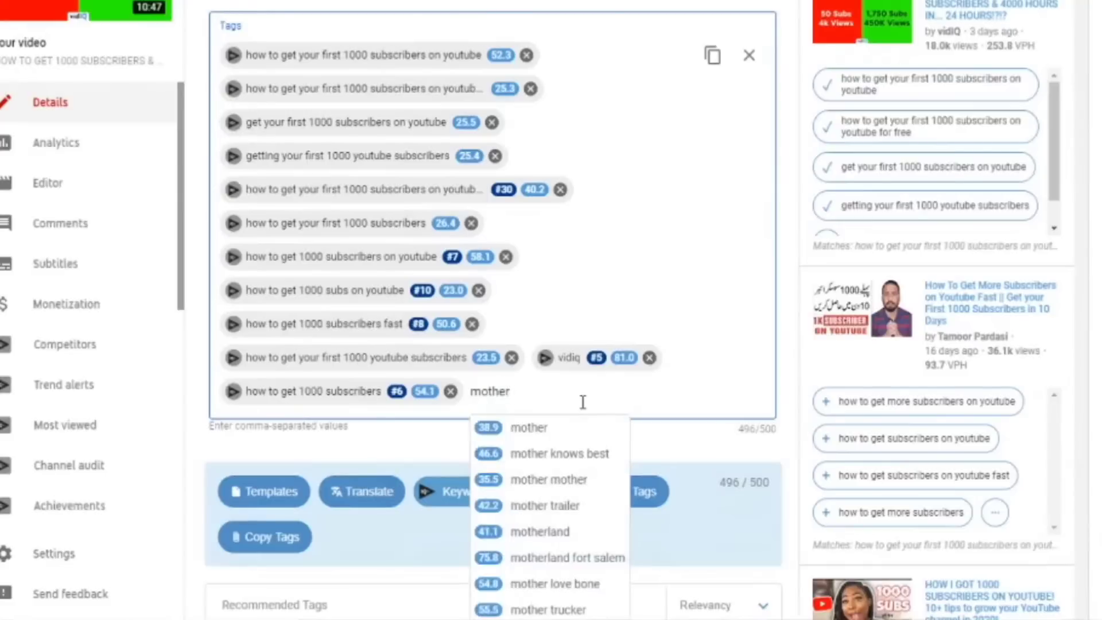
type("s da")
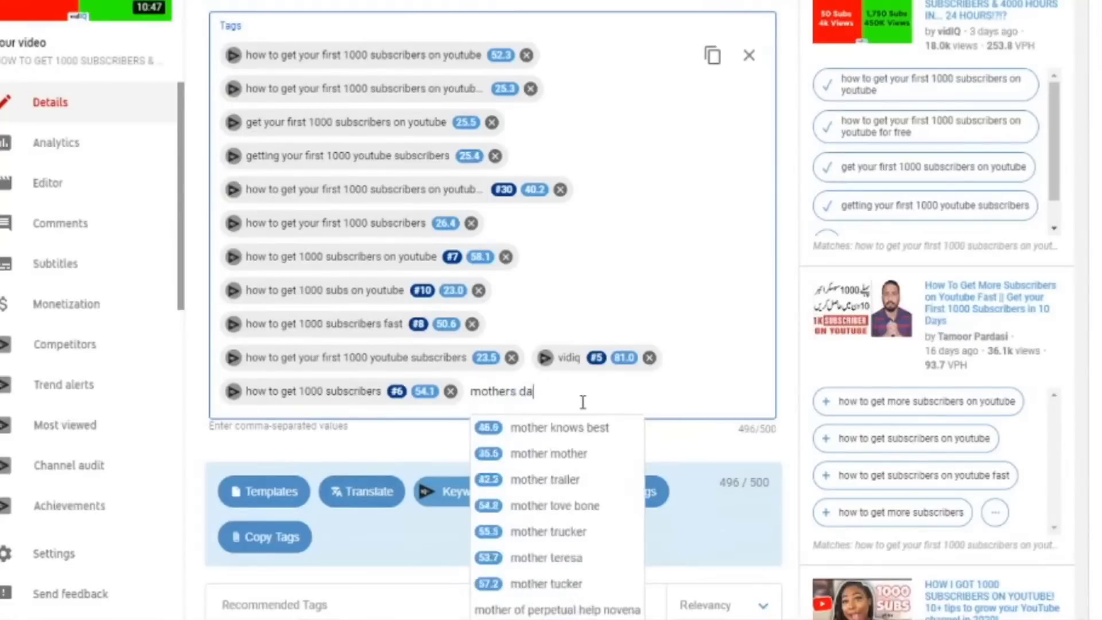
type("y")
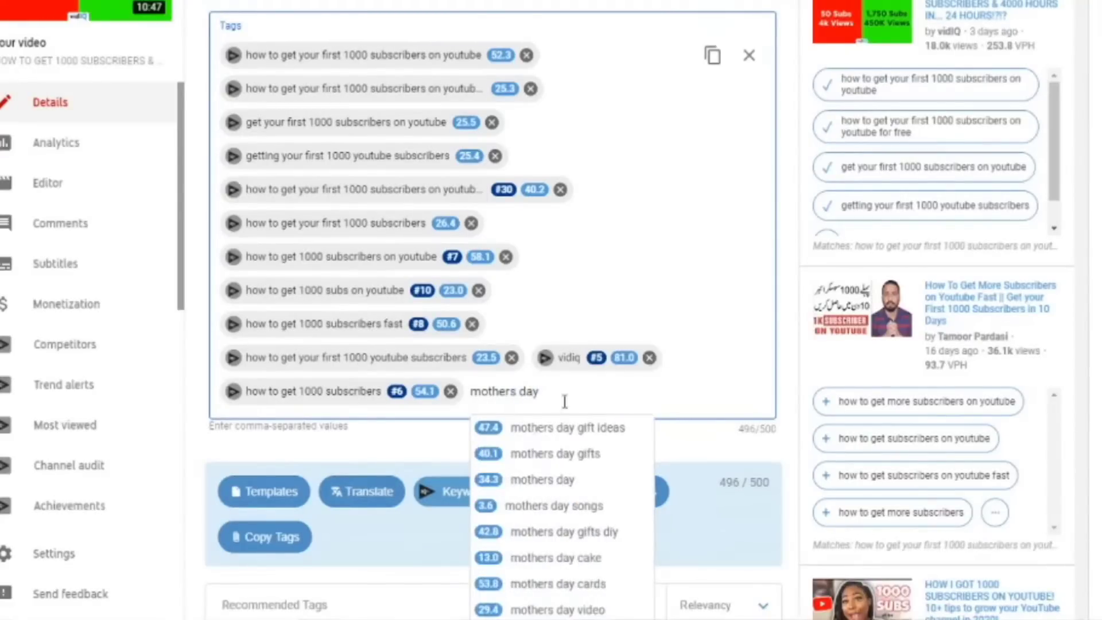
left_click(492, 592)
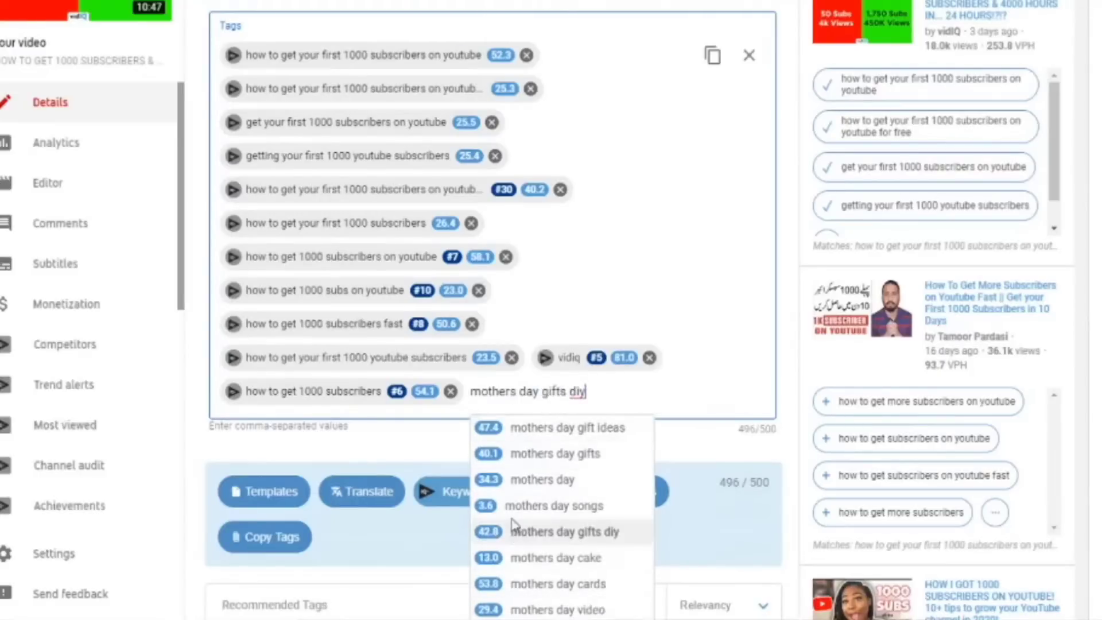
left_click(512, 430)
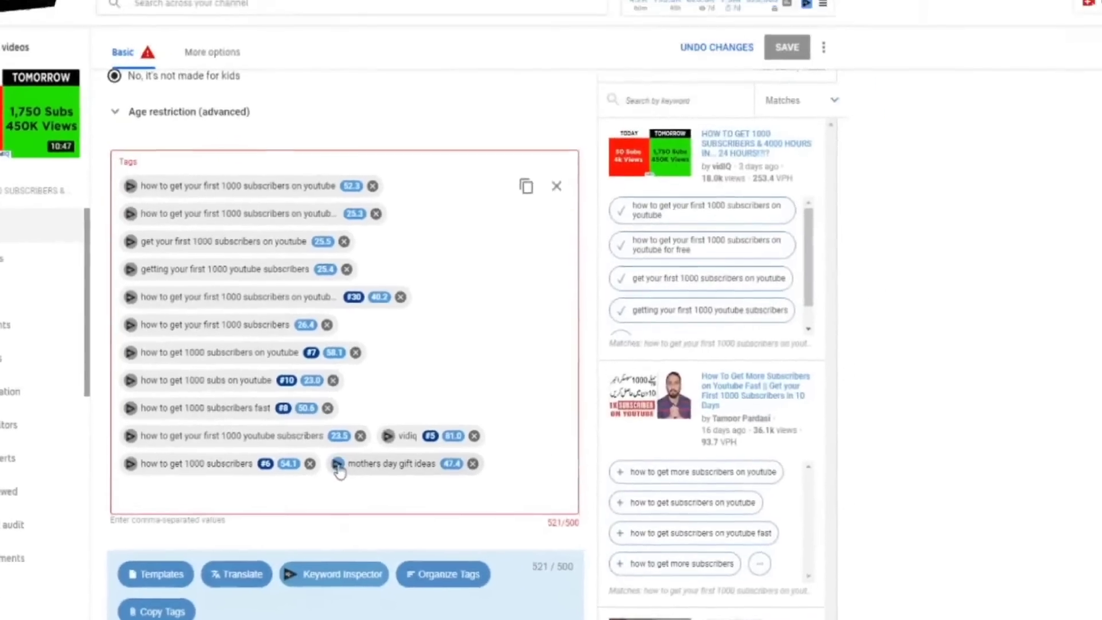
Inspect the "mothers day gift ideas" tag and sort its related keywords by search volume, competition, overall score and most used
left_click(465, 400)
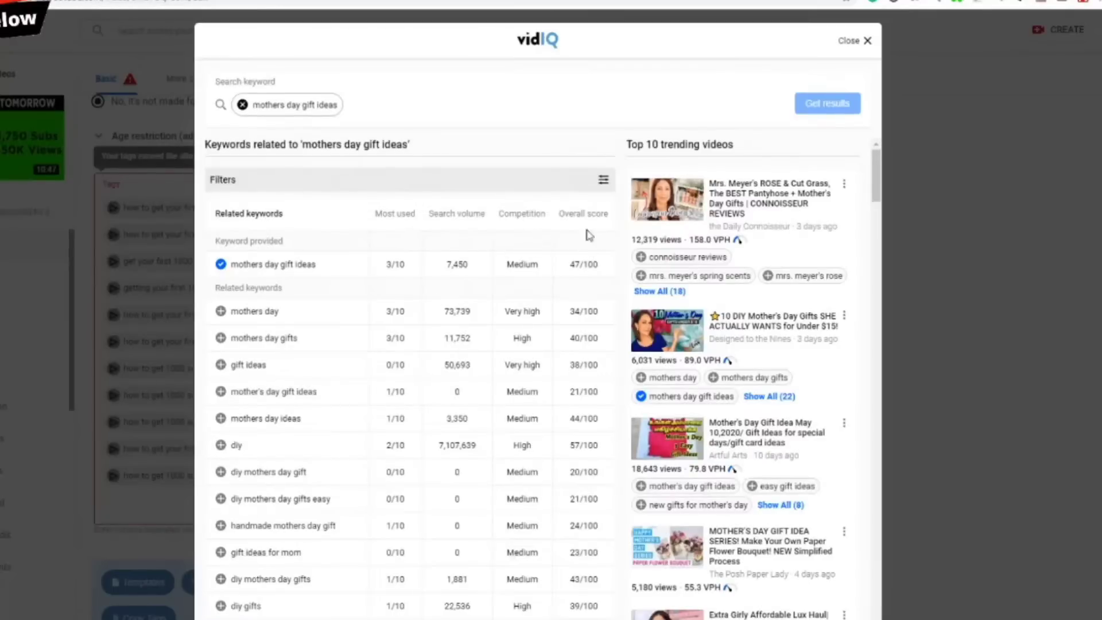
left_click(473, 216)
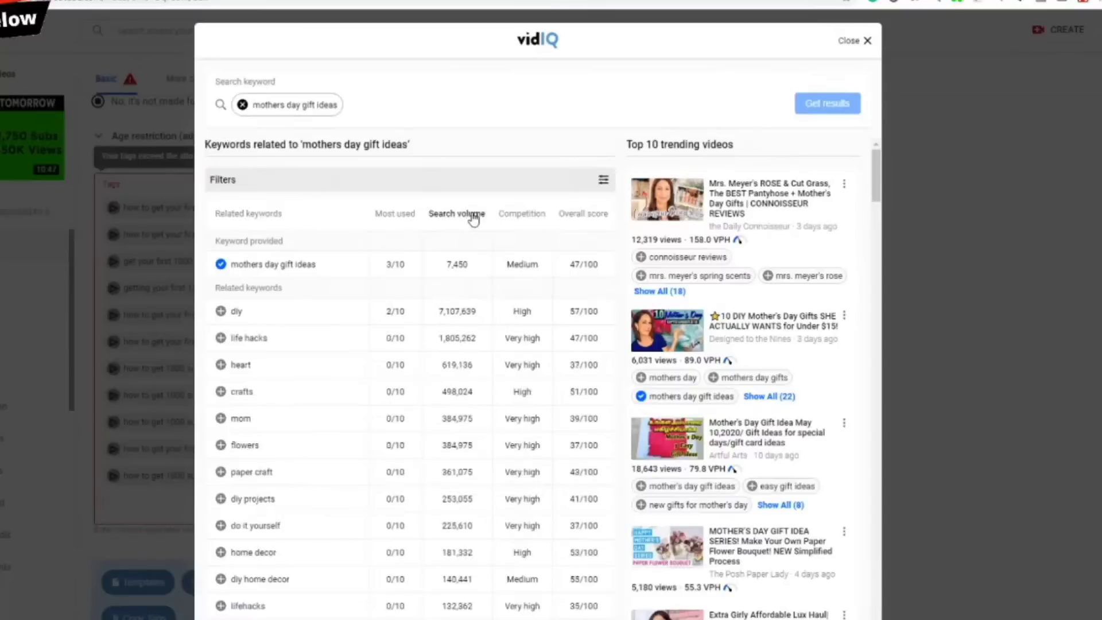
left_click(395, 214)
left_click(518, 217)
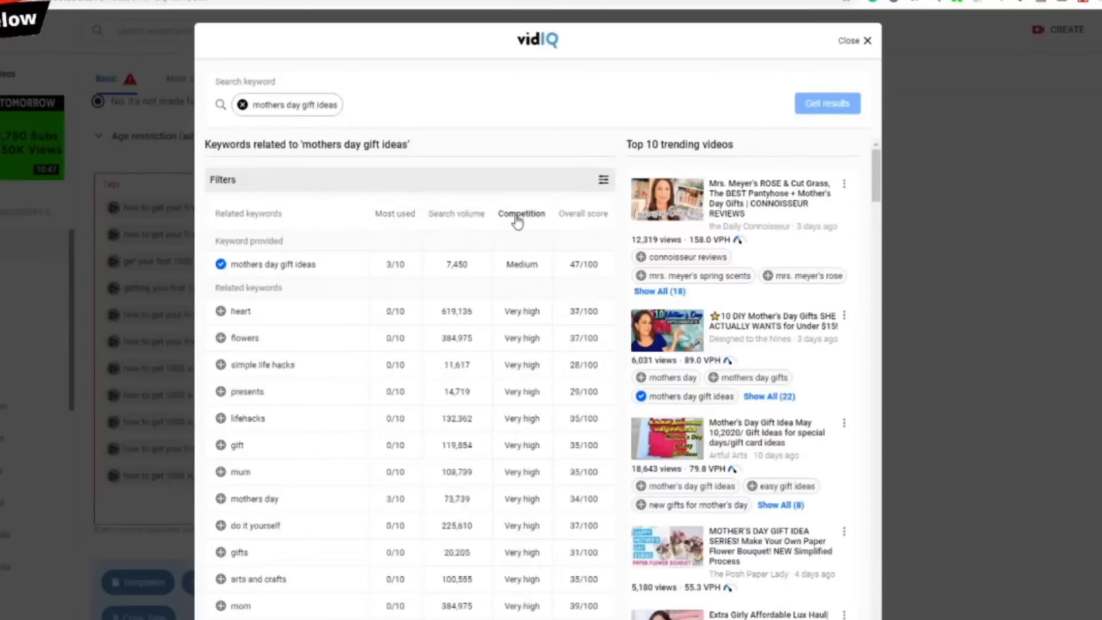
left_click(581, 215)
left_click(400, 215)
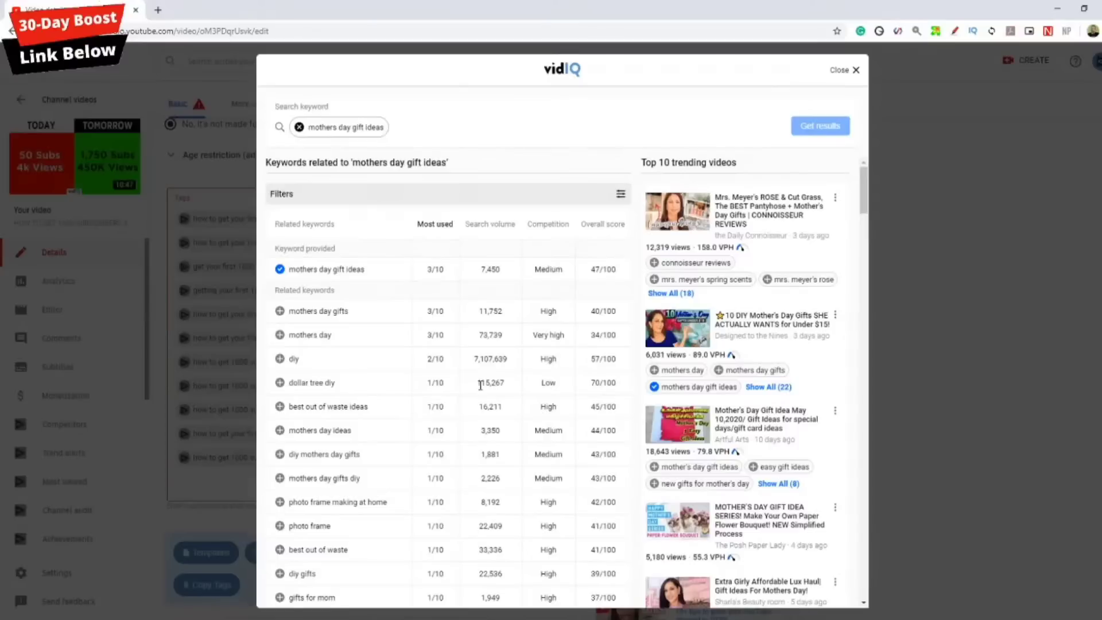
Look through the keywords related to "mothers day gift ideas" and close the keyword inspector
scroll(689, 460, "down", 7)
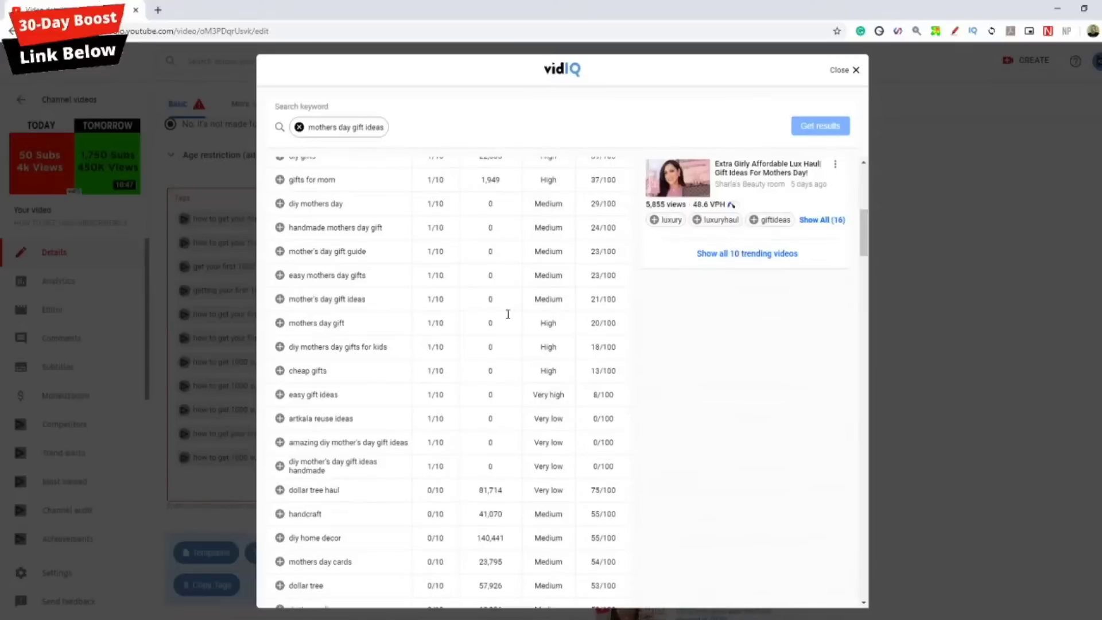
scroll(520, 421, "up", 7)
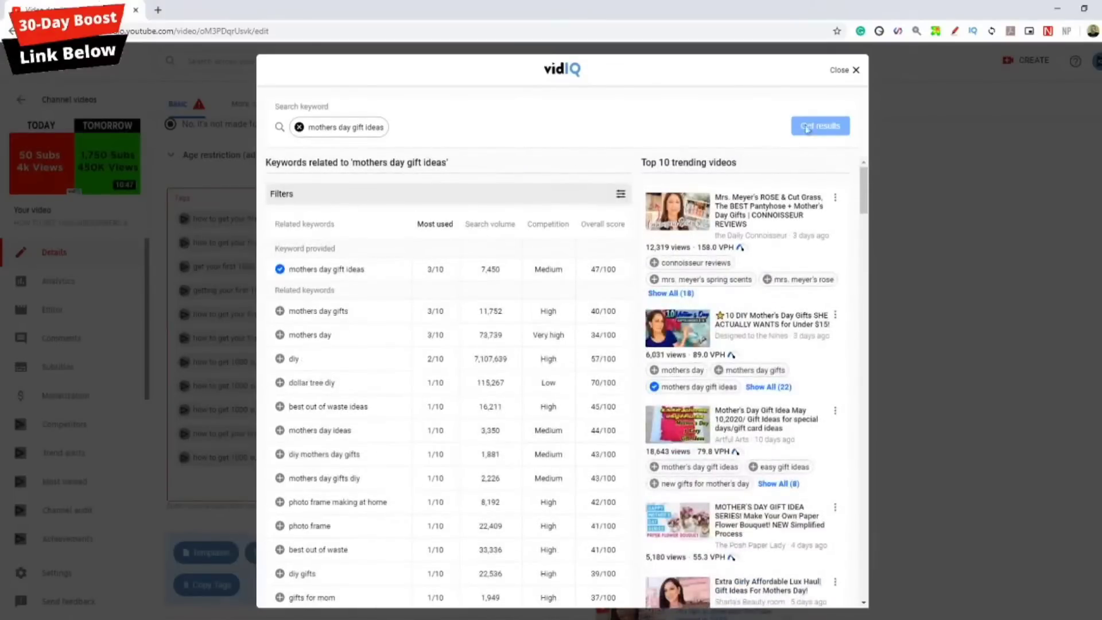
left_click(844, 71)
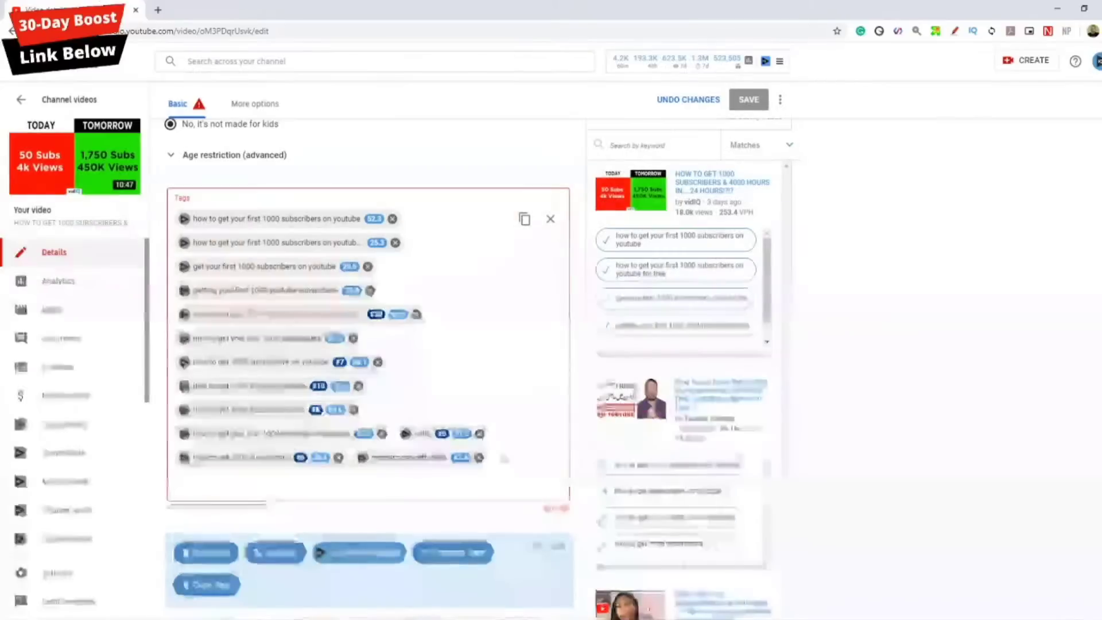
Browse the channel's best time to publish chart from the overall view through to Wednesdays
scroll(849, 520, "up", 10)
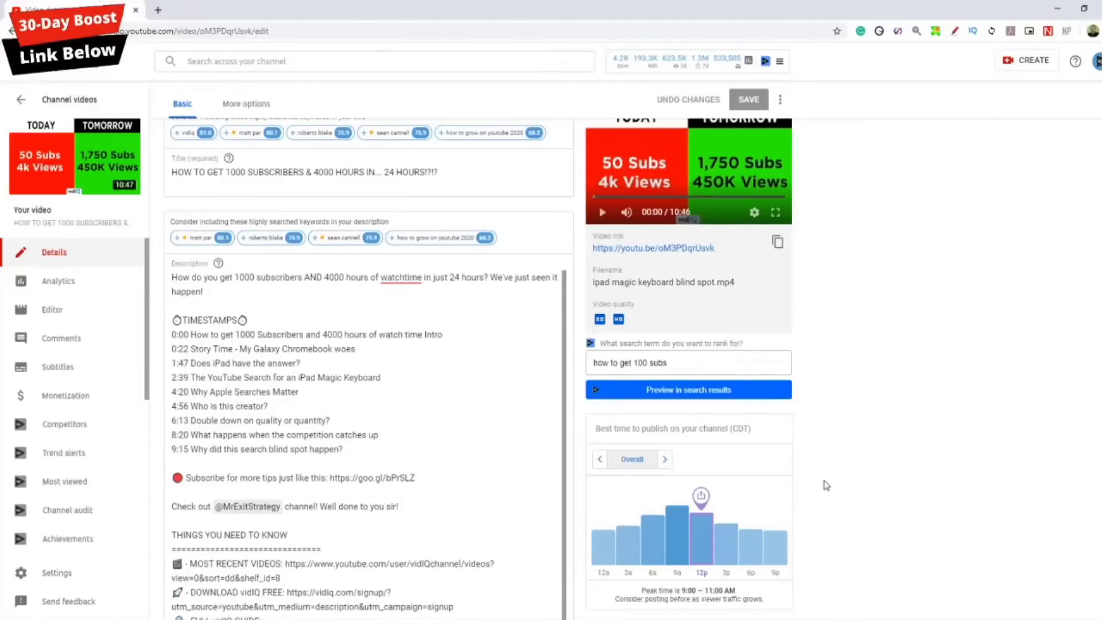
scroll(785, 450, "down", 2)
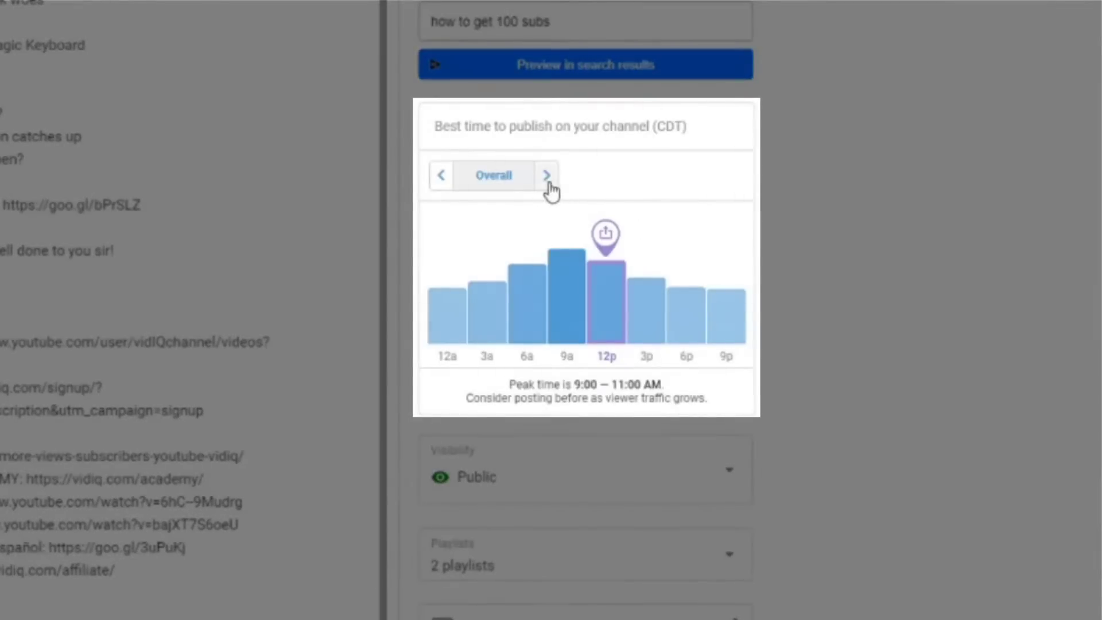
left_click(548, 182)
left_click(549, 183)
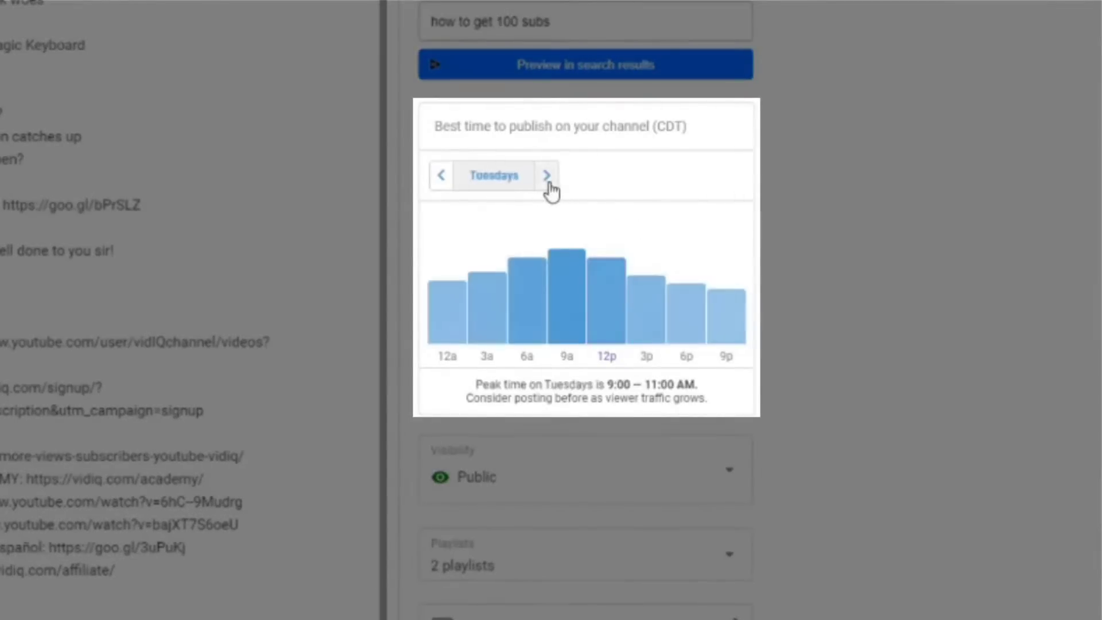
left_click(549, 182)
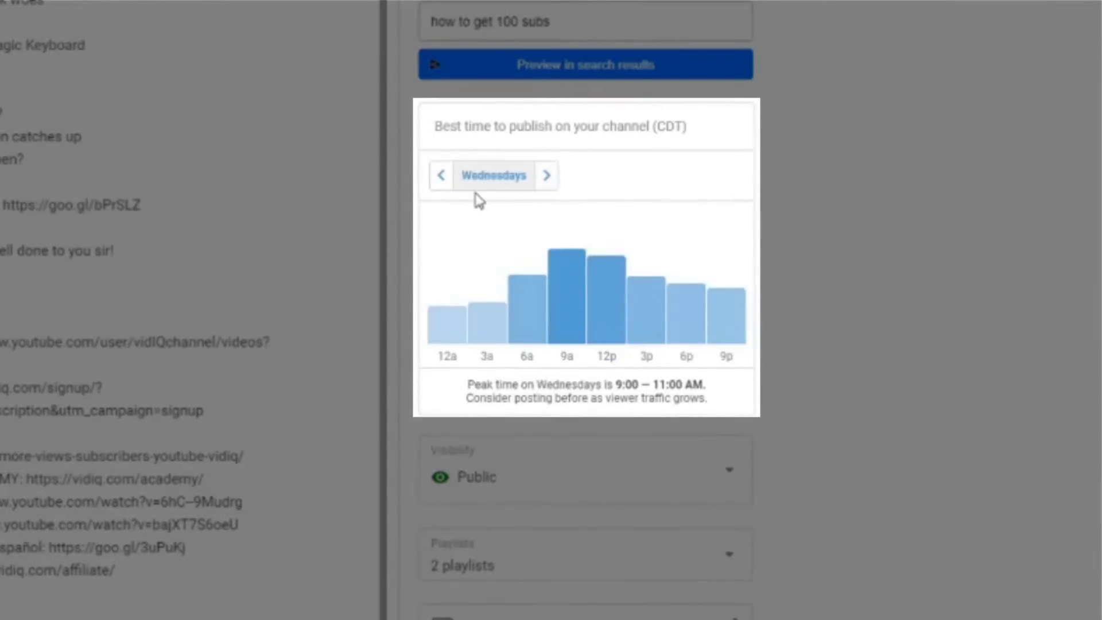
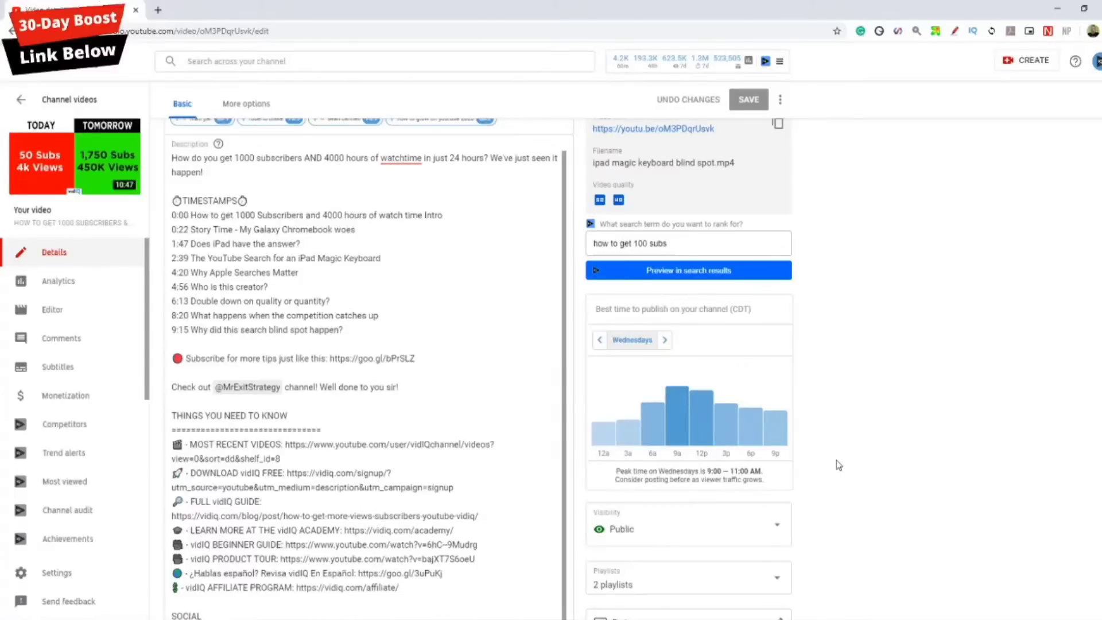
Review the video's vidIQ SEO score breakdown and show its optimisation checklist
scroll(838, 465, "down", 3)
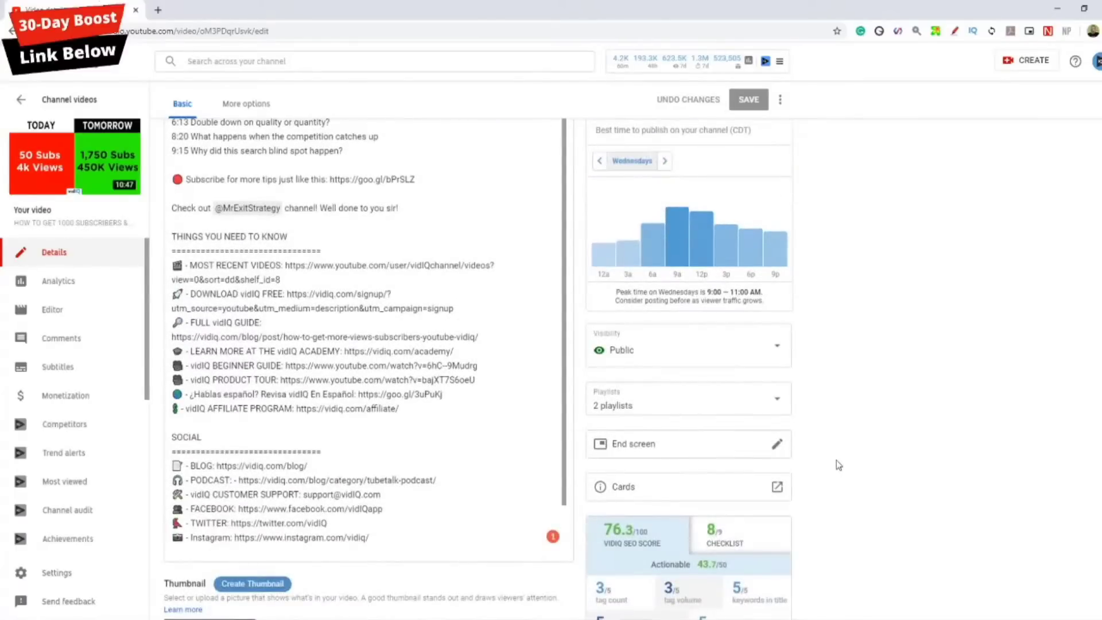
scroll(839, 466, "up", 2)
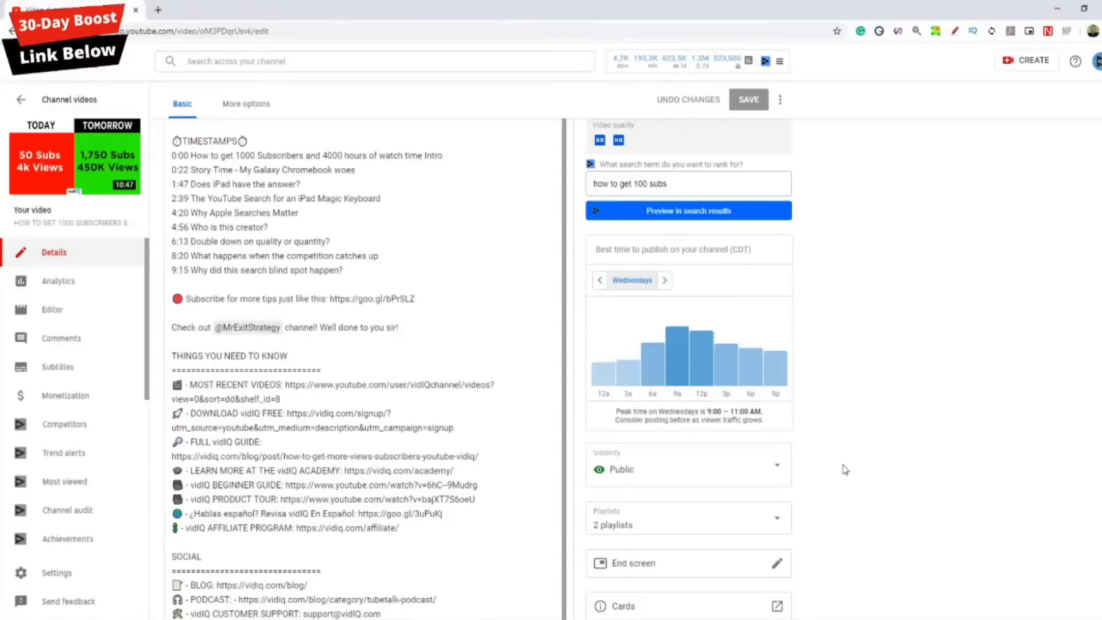
scroll(847, 473, "down", 4)
scroll(850, 472, "down", 3)
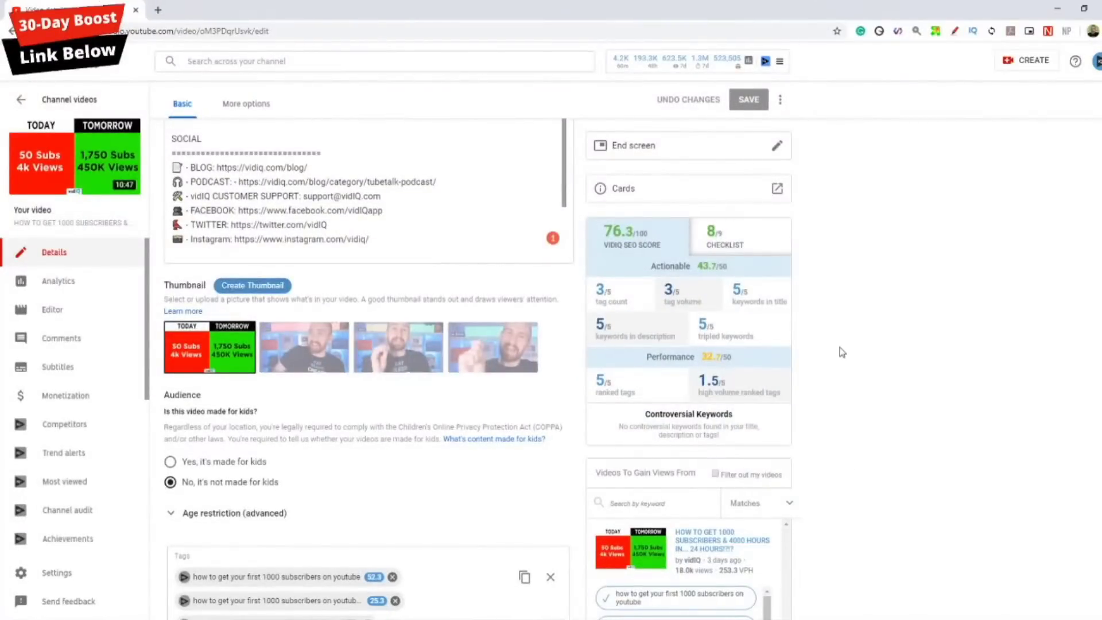
scroll(793, 382, "down", 4)
scroll(812, 408, "up", 7)
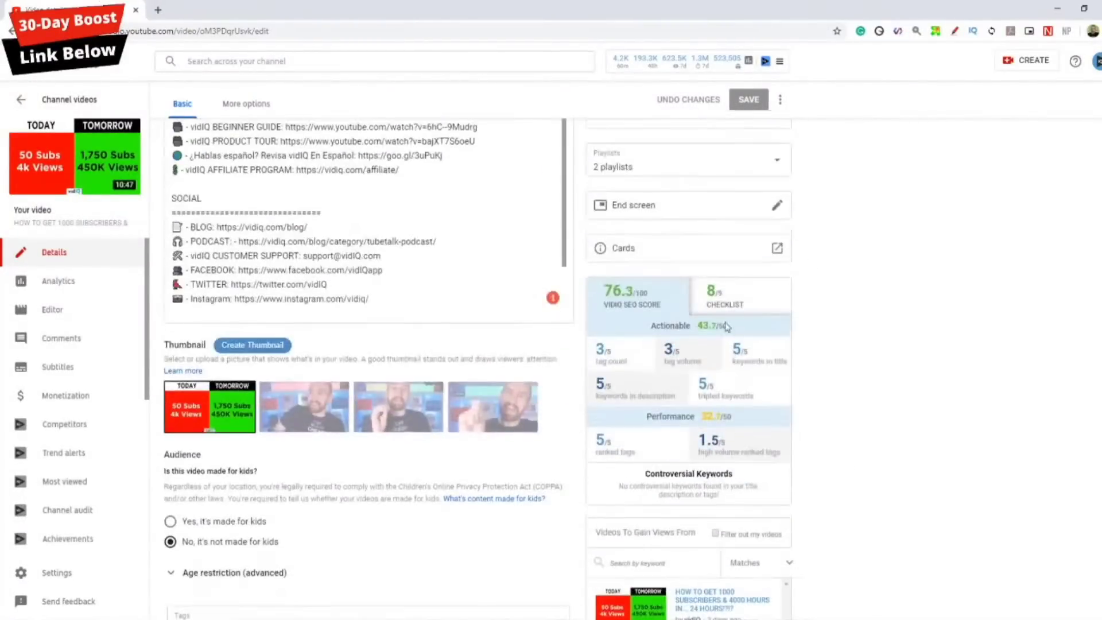
left_click(720, 290)
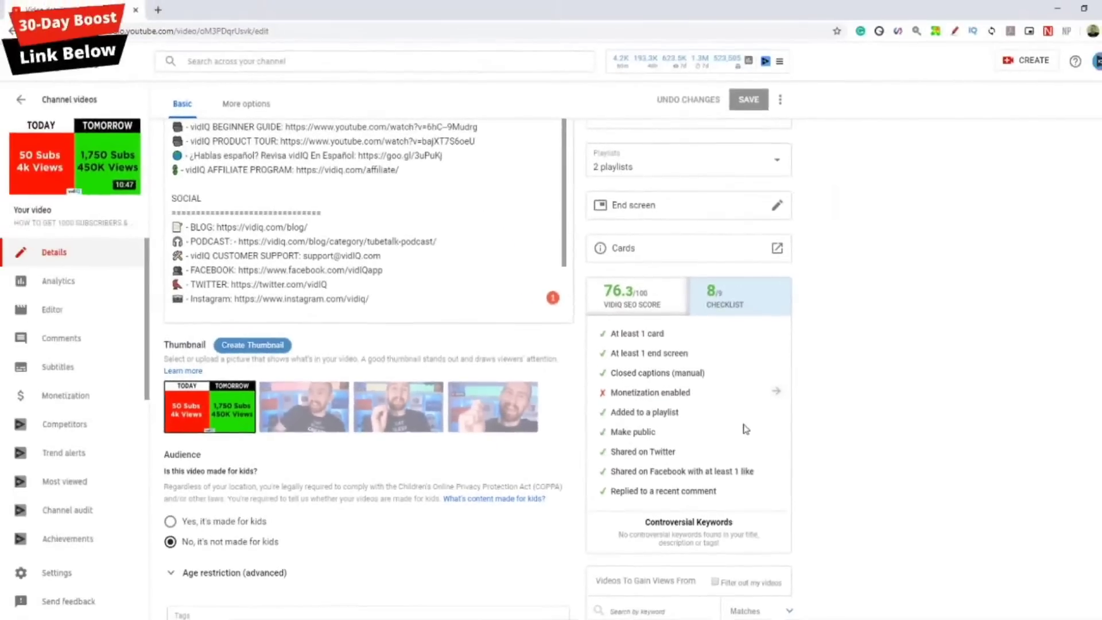
Look through the recommended tags and the tags of the related videos to gain views from
scroll(829, 431, "down", 7)
scroll(830, 431, "down", 4)
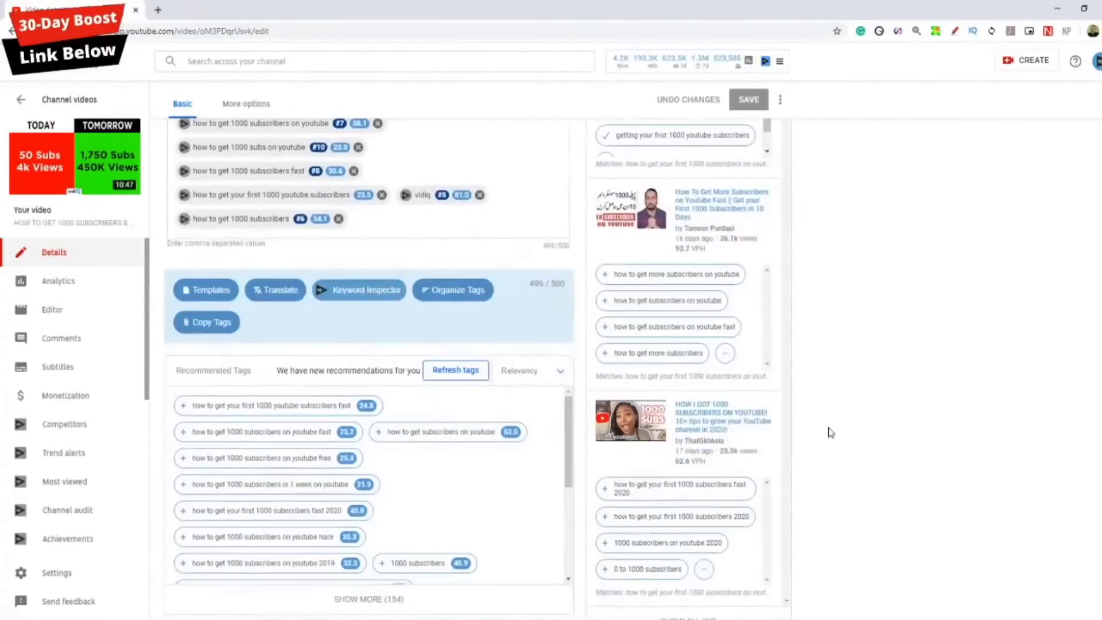
scroll(830, 439, "up", 11)
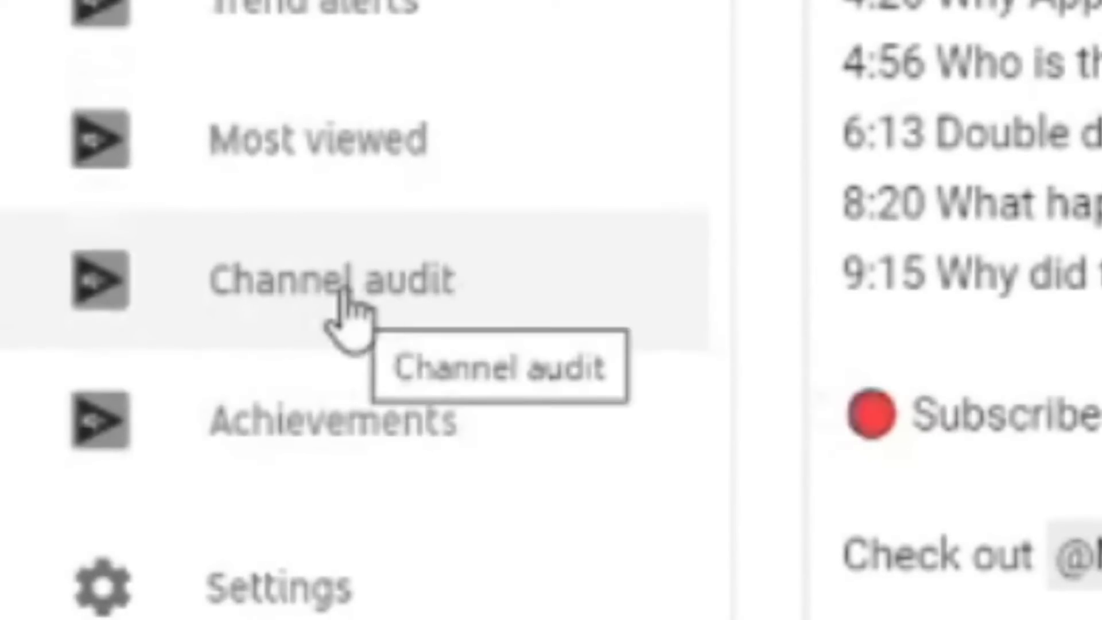
Open the 30-day Channel Audit and examine the "Content to Double Down On" section, including the Views Per Hour list
left_click(389, 303)
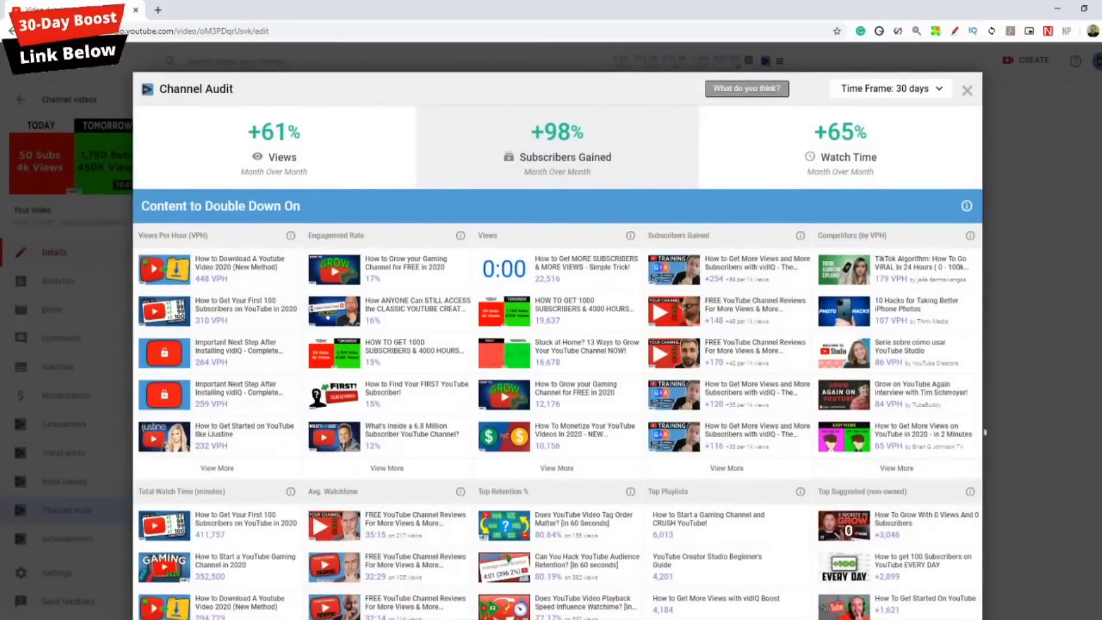
mouse_move(976, 164)
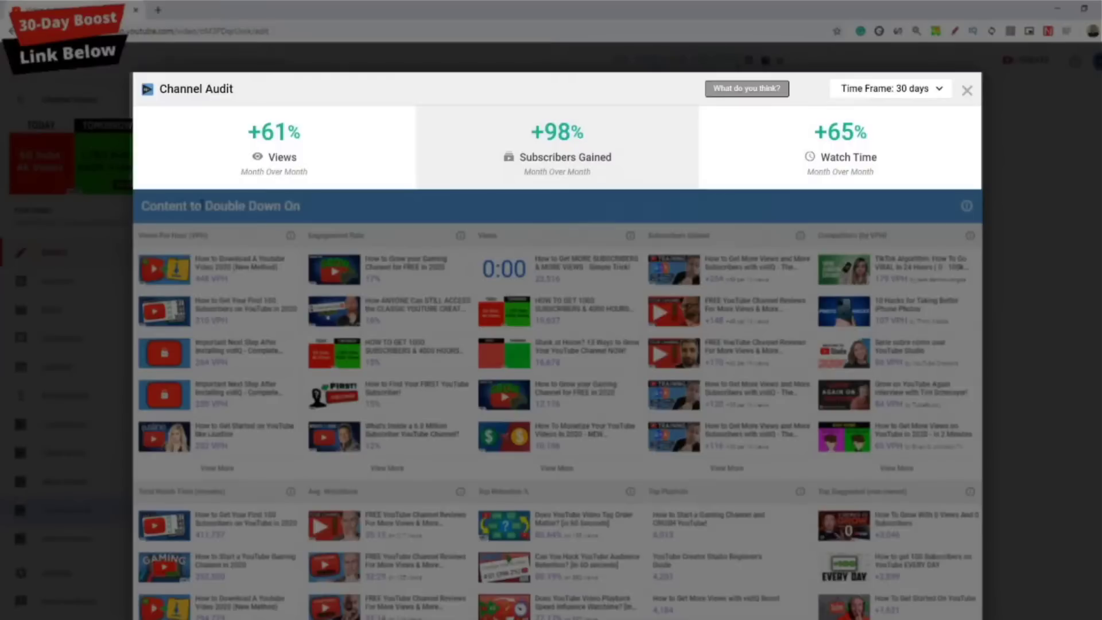
left_click_drag(202, 206, 309, 202)
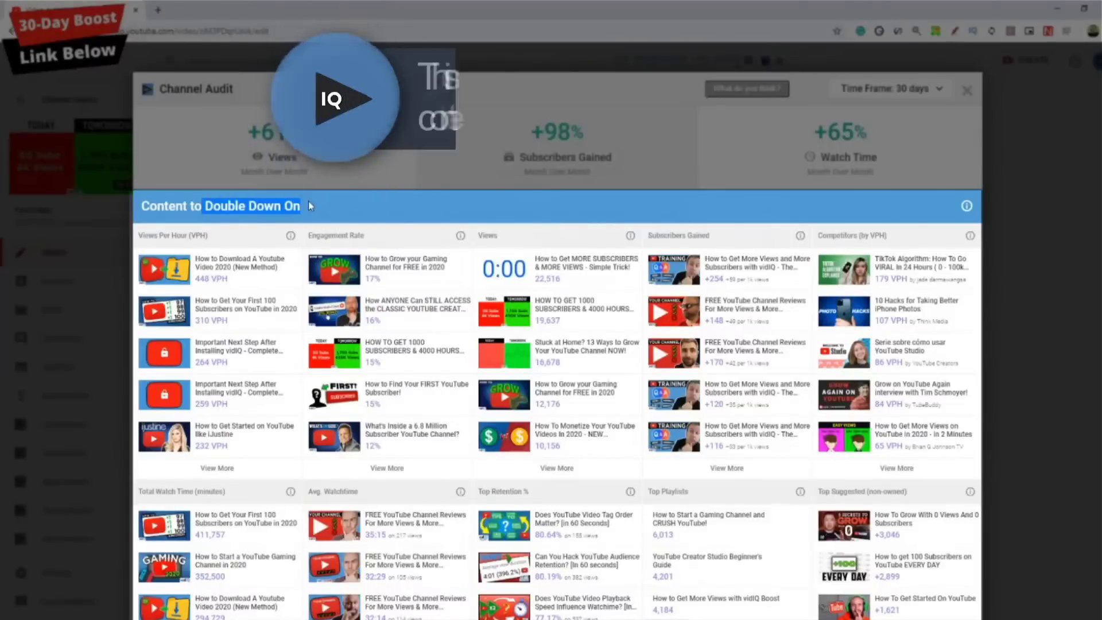
left_click_drag(143, 235, 197, 235)
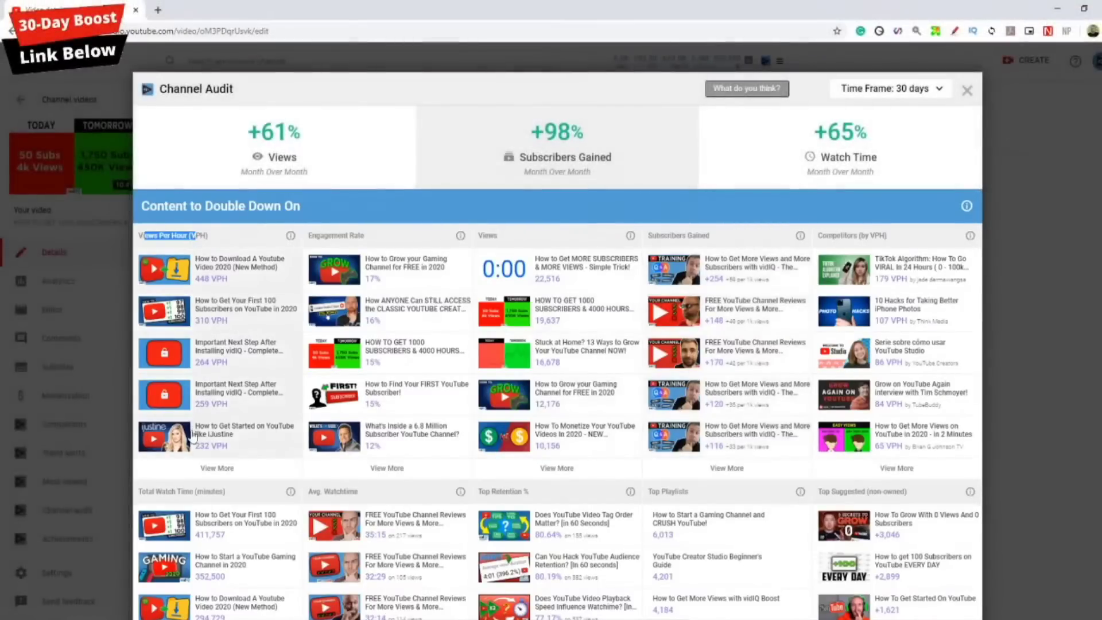
Look through the remaining "Content to Double Down On" lists and examine the "Content That Could Use Work" section of the audit
scroll(190, 414, "down", 3)
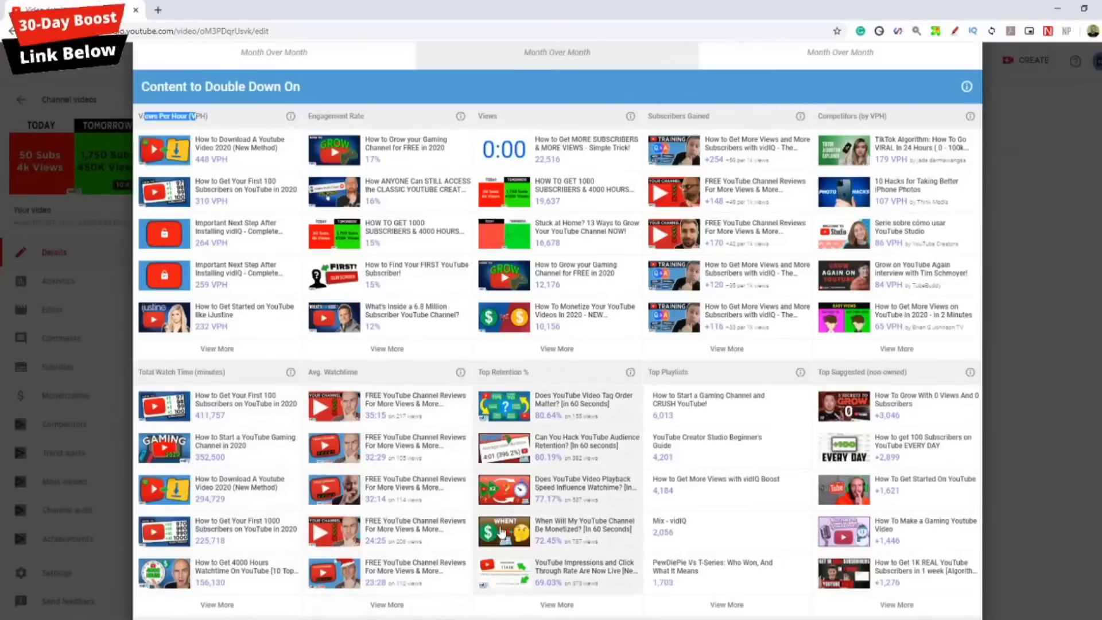
scroll(548, 471, "up", 2)
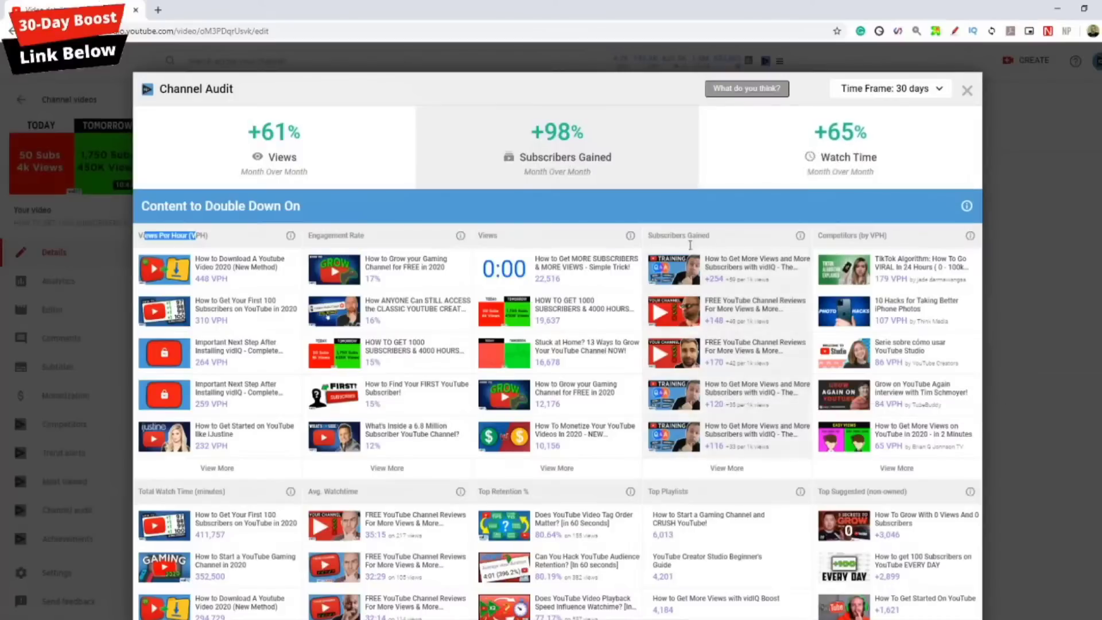
scroll(365, 419, "down", 1)
scroll(365, 420, "down", 2)
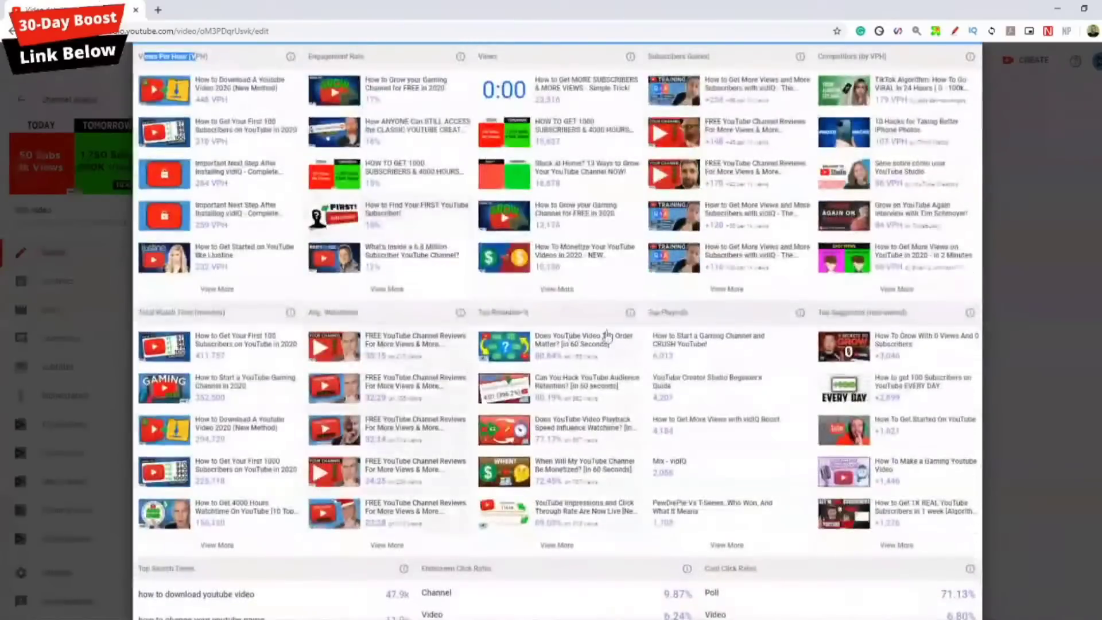
scroll(488, 364, "down", 8)
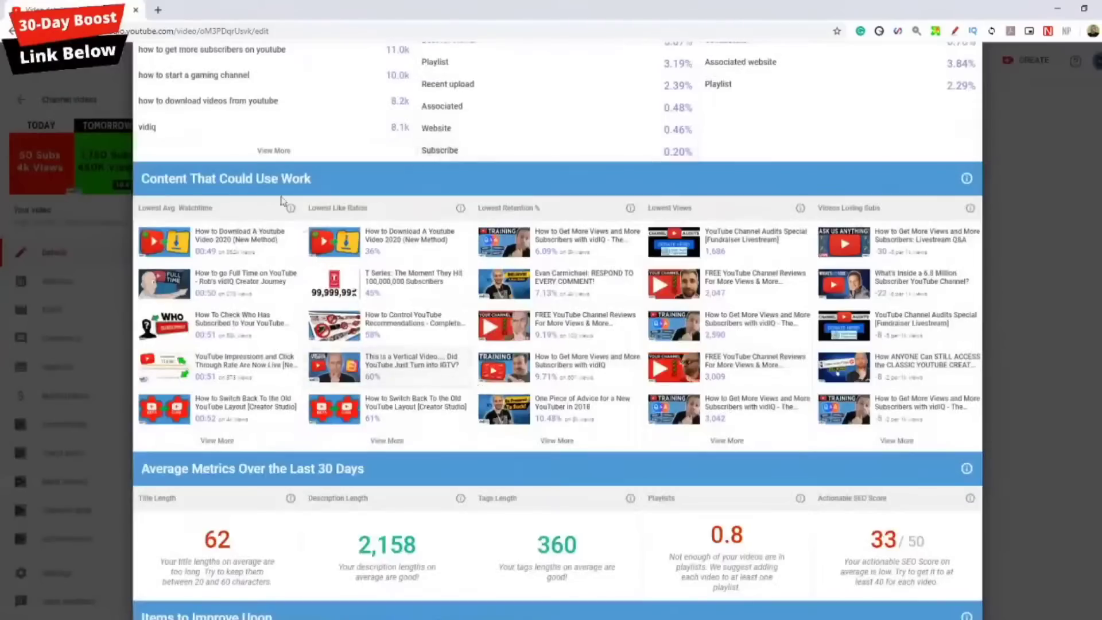
left_click_drag(142, 178, 331, 189)
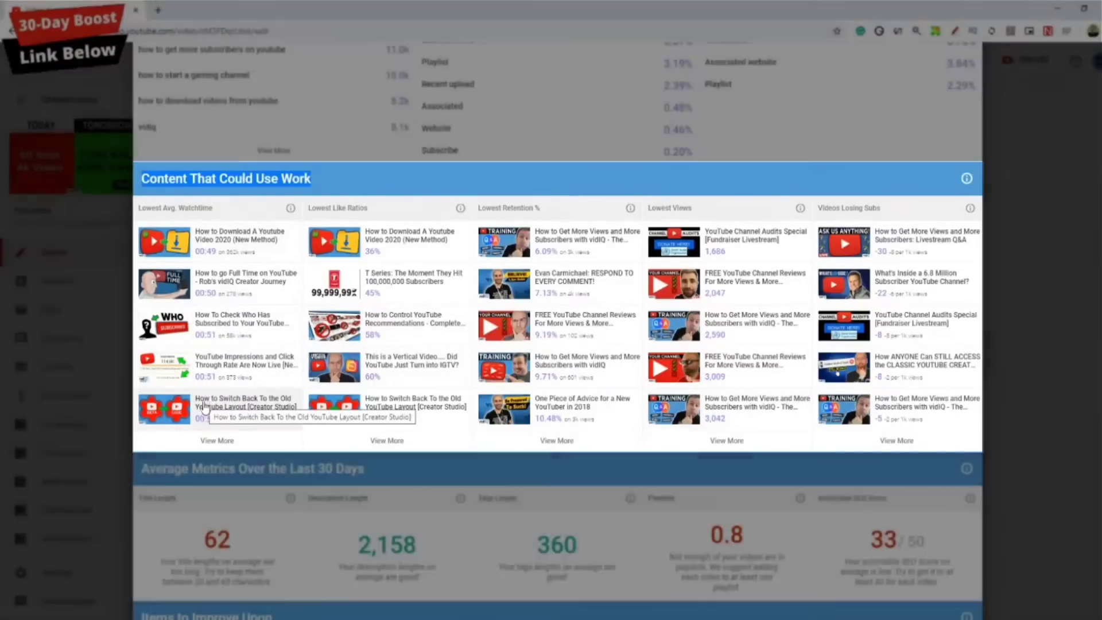
Compare the channel's strongest videos under "Content to Double Down On" with those under "Content That Could Use Work"
scroll(204, 405, "up", 15)
scroll(688, 334, "up", 3)
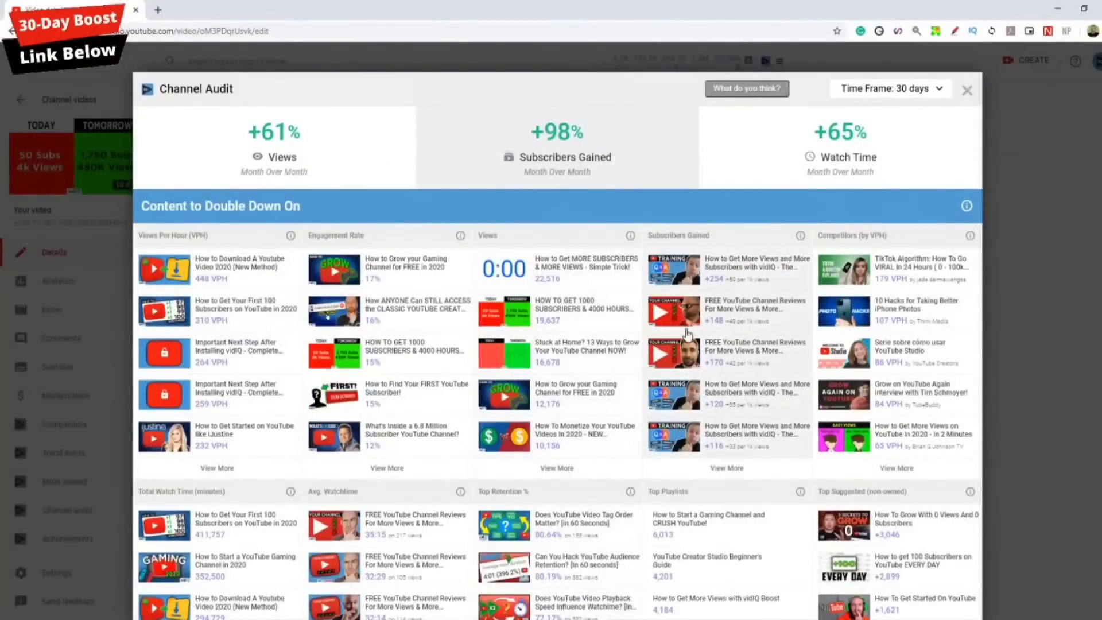
scroll(688, 334, "down", 15)
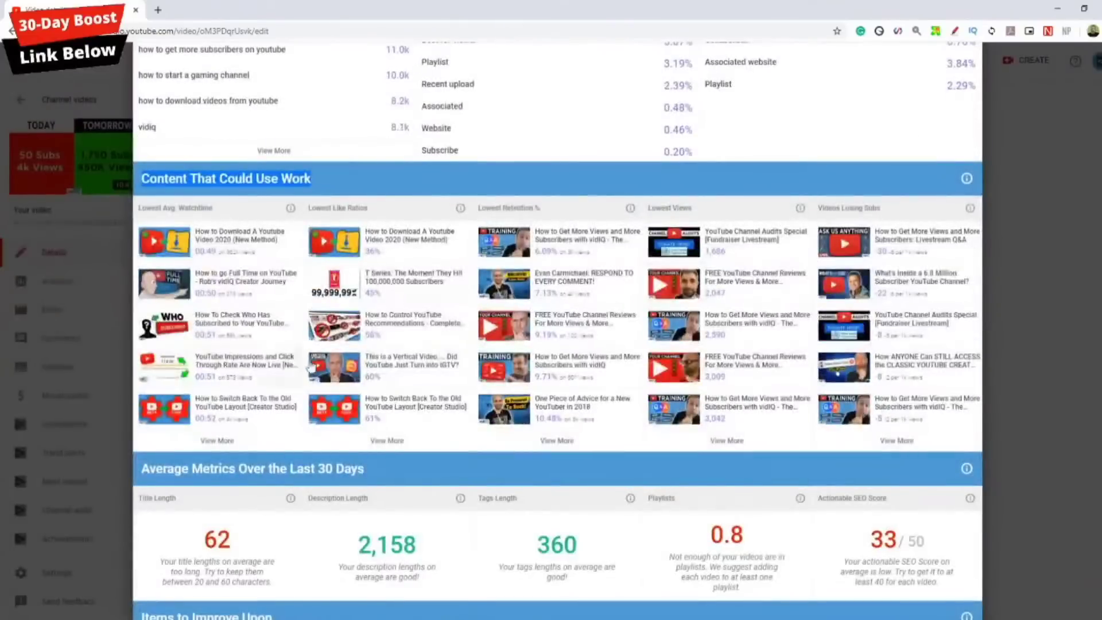
scroll(488, 428, "up", 15)
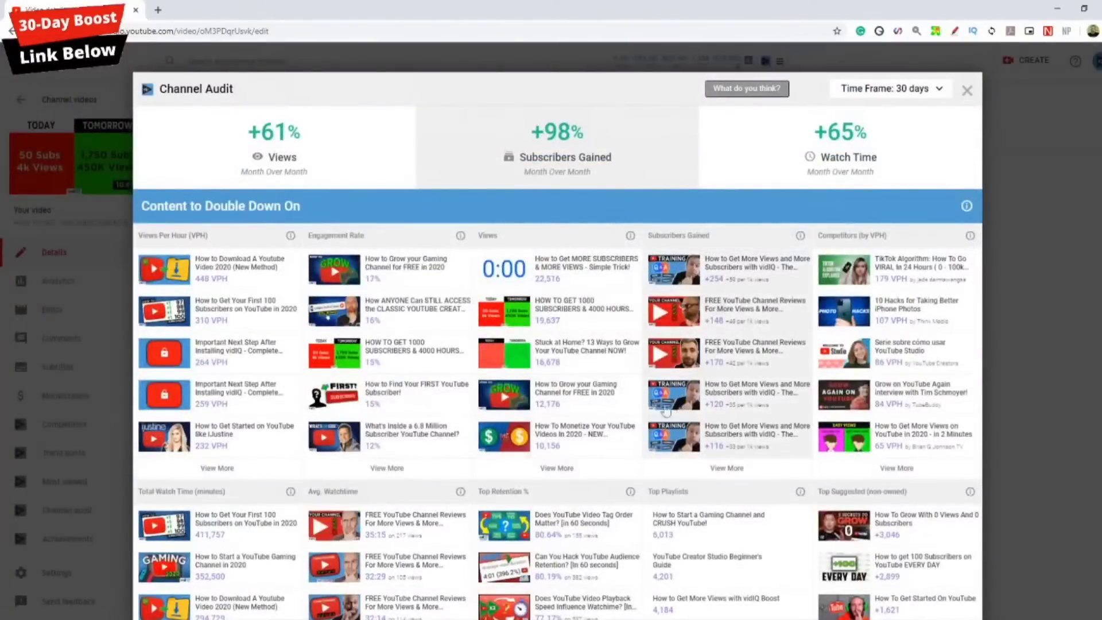
Examine the Top Search Terms list along with the endscreen and card click rates
scroll(276, 339, "down", 7)
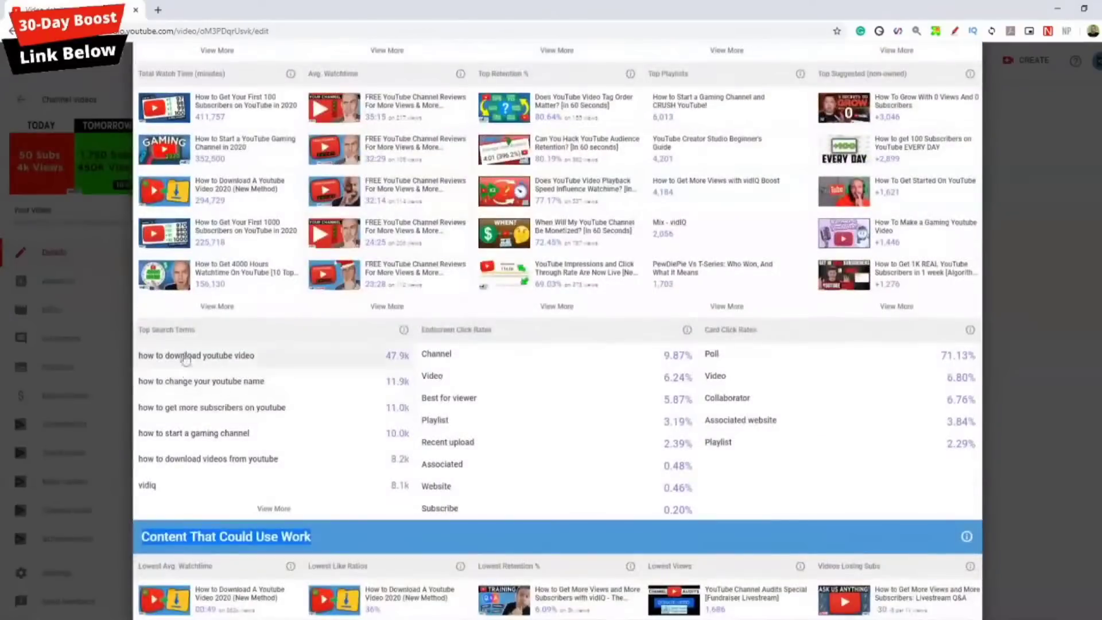
left_click_drag(139, 330, 197, 331)
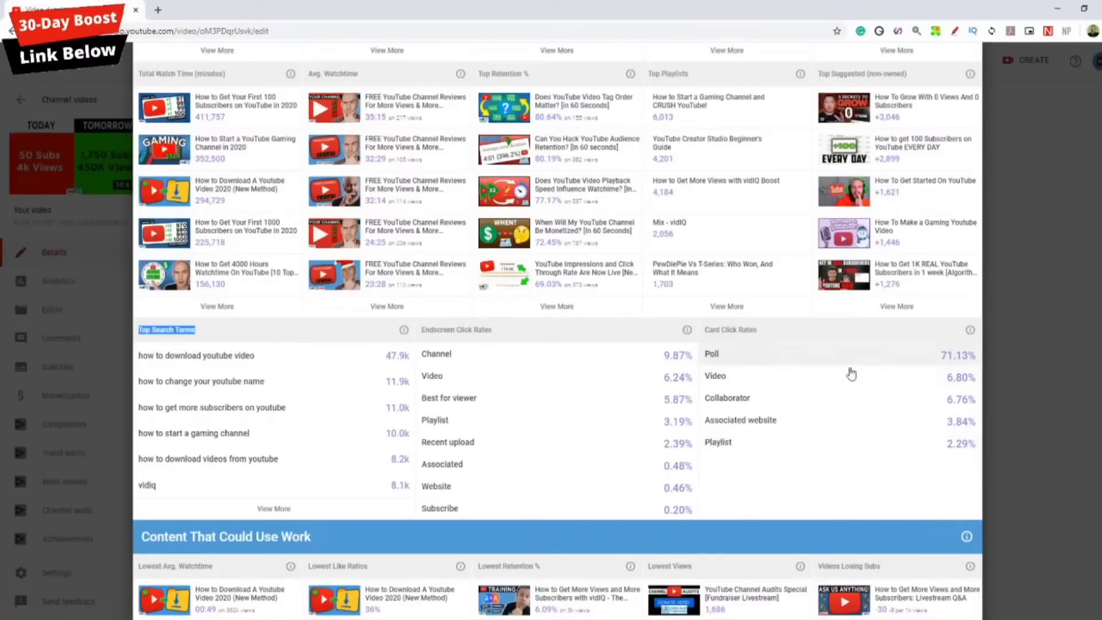
scroll(614, 472, "up", 8)
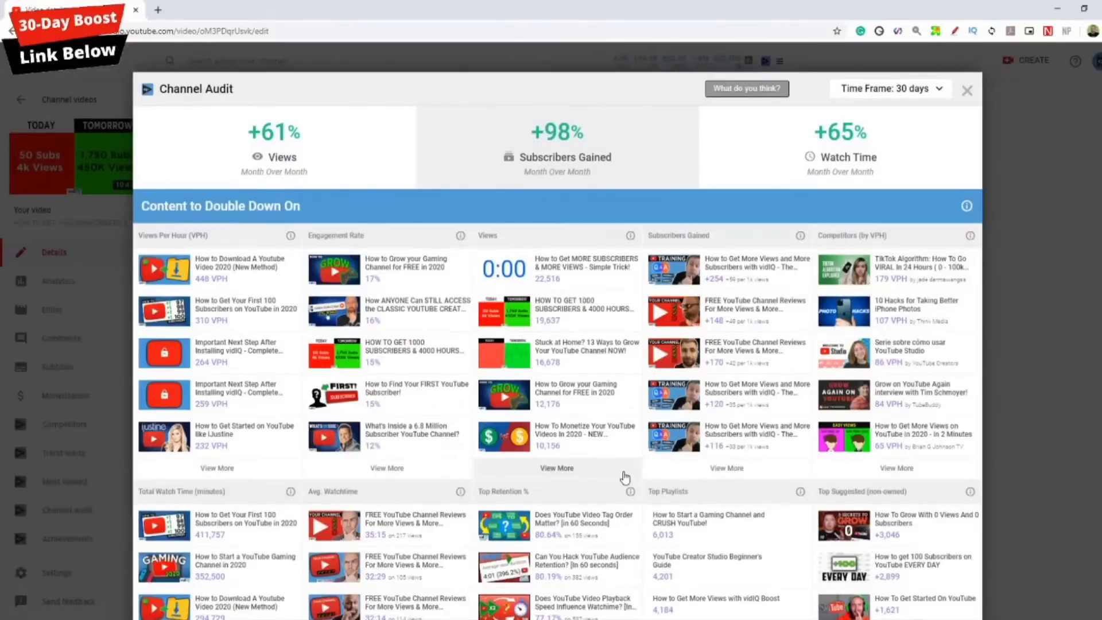
Check the available time frame options for the Channel Audit, keeping the 30-day range
scroll(726, 443, "down", 3)
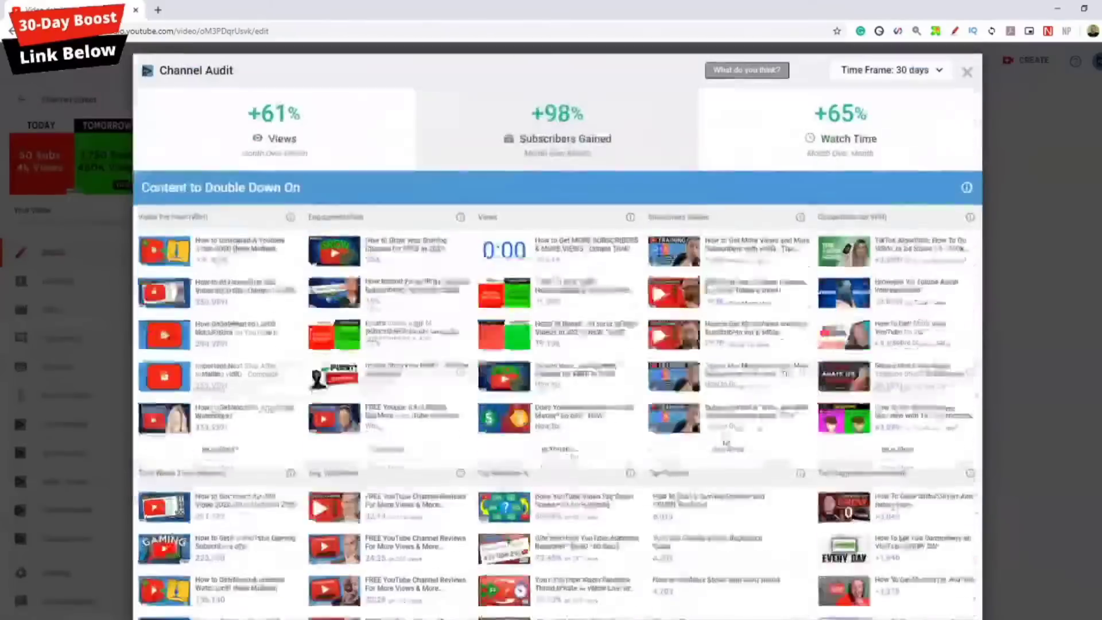
scroll(726, 443, "up", 1)
left_click(887, 89)
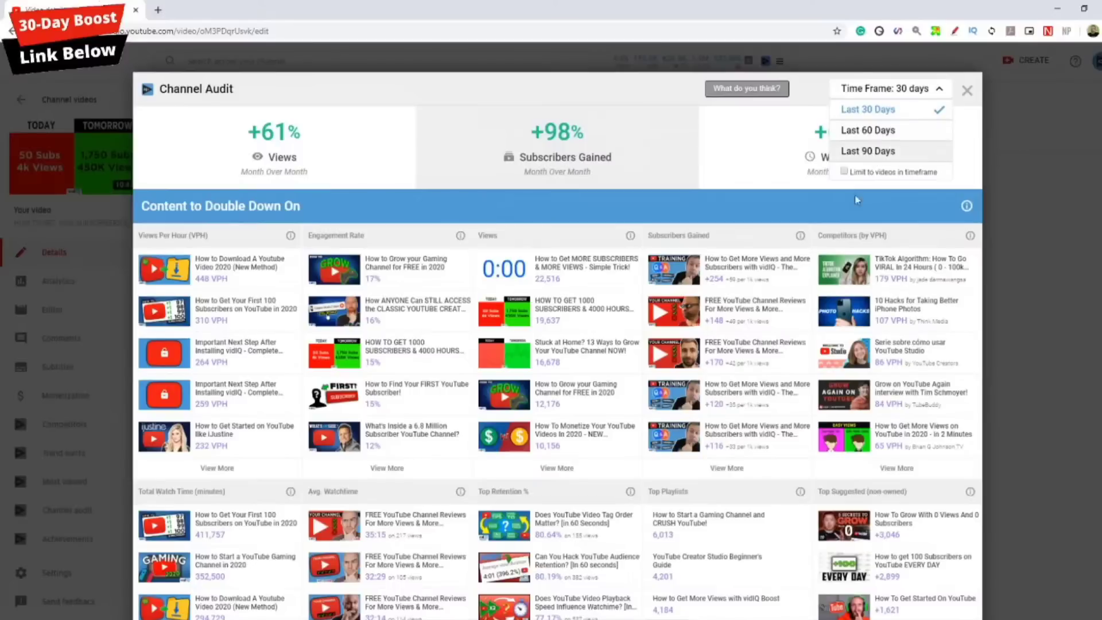
left_click(741, 223)
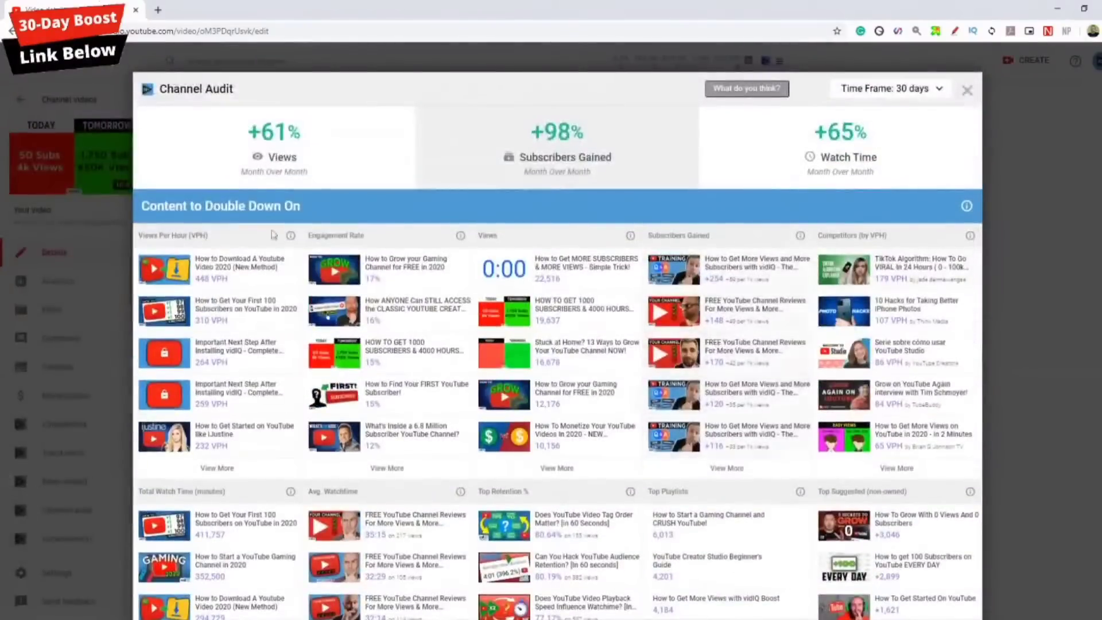
Review the "Average Metrics Over the Last 30 Days" and "Items to Improve Upon" sections of the audit
scroll(545, 390, "down", 10)
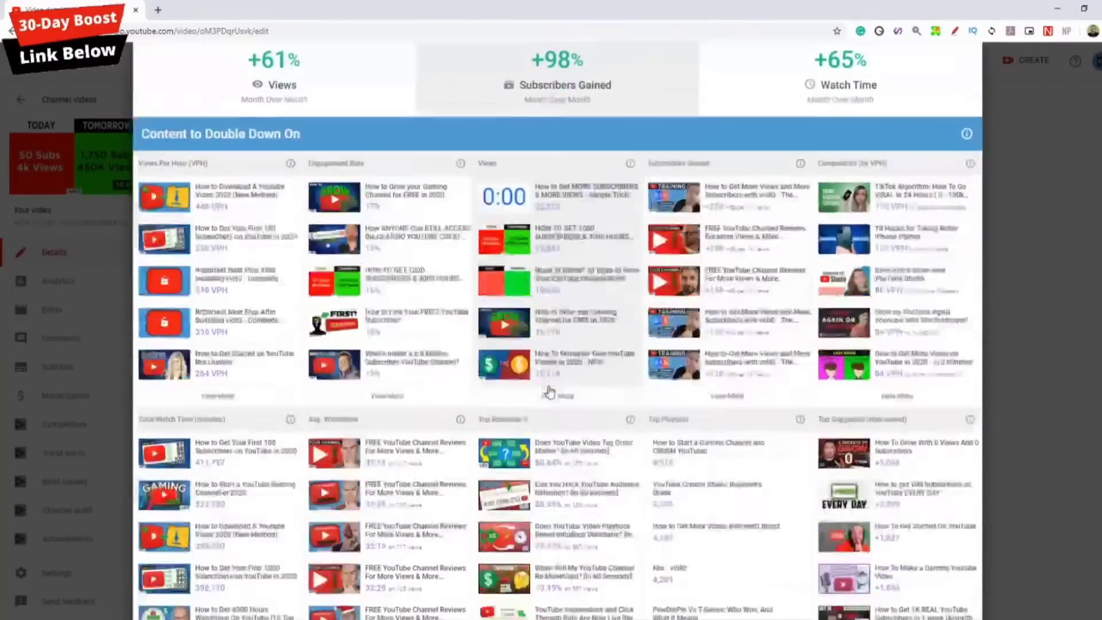
scroll(545, 345, "up", 2)
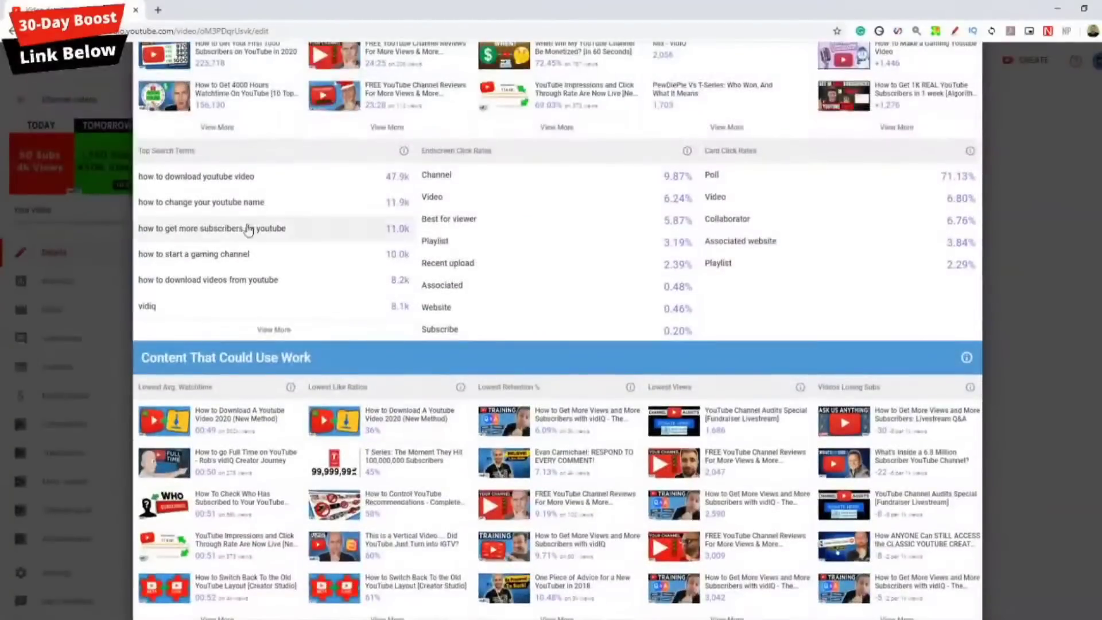
scroll(599, 441, "down", 3)
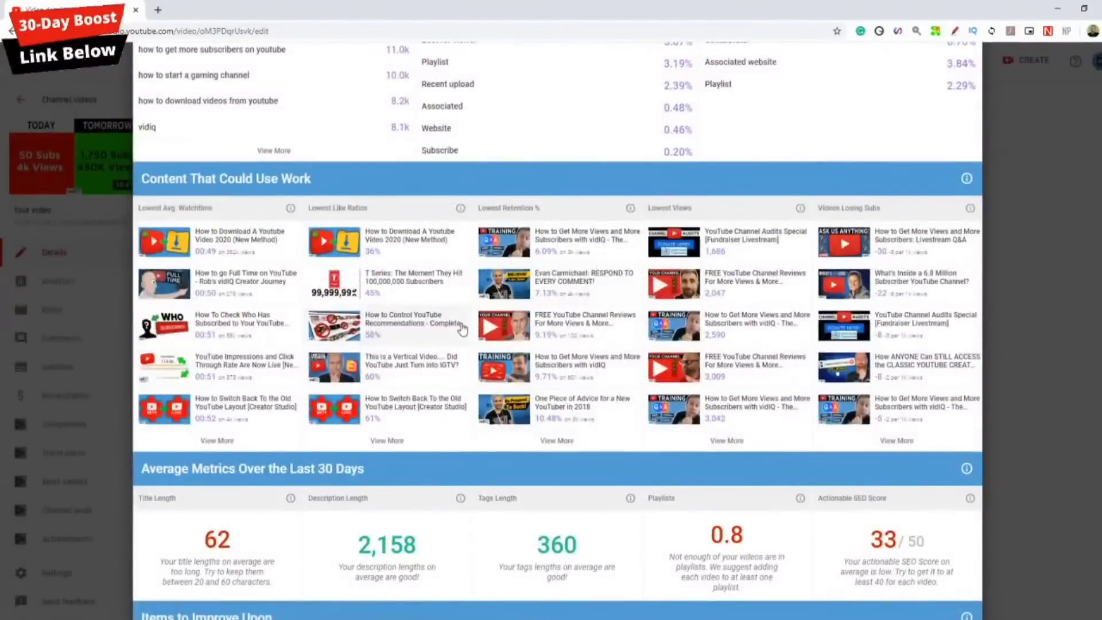
scroll(466, 345, "down", 3)
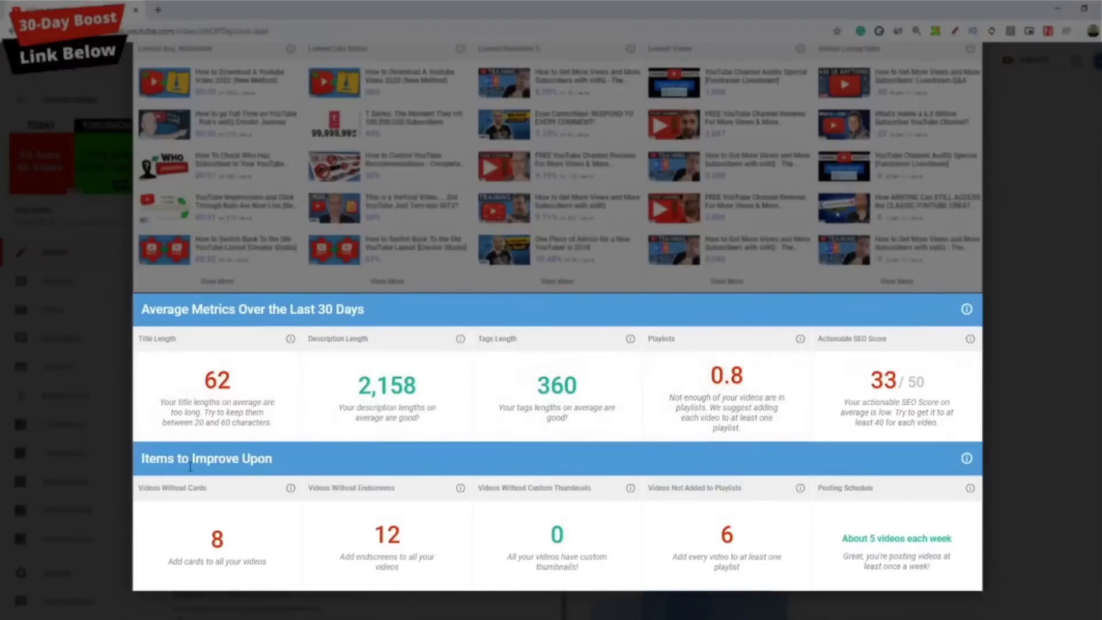
left_click_drag(193, 457, 288, 467)
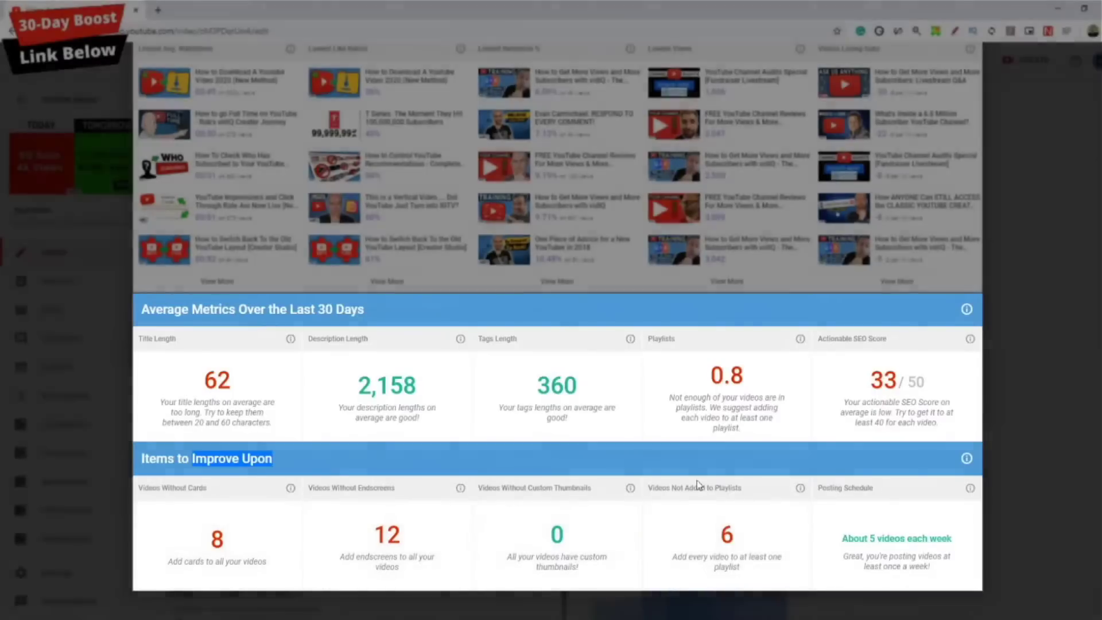
Leave the Channel Audit and open the channel's vidIQ Achievements
scroll(695, 493, "up", 15)
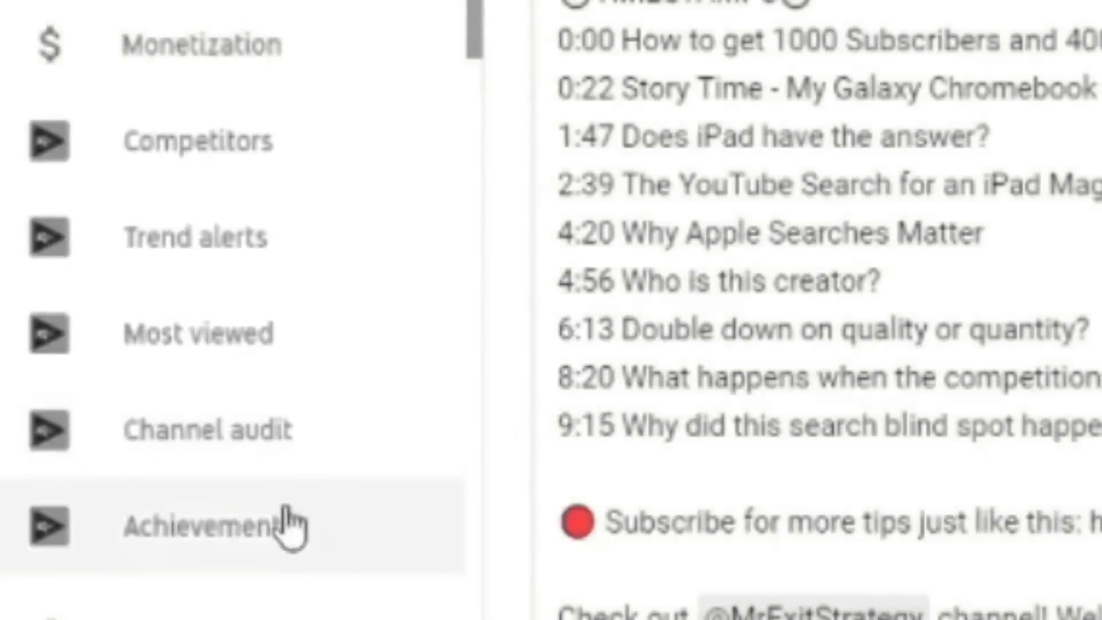
left_click(290, 525)
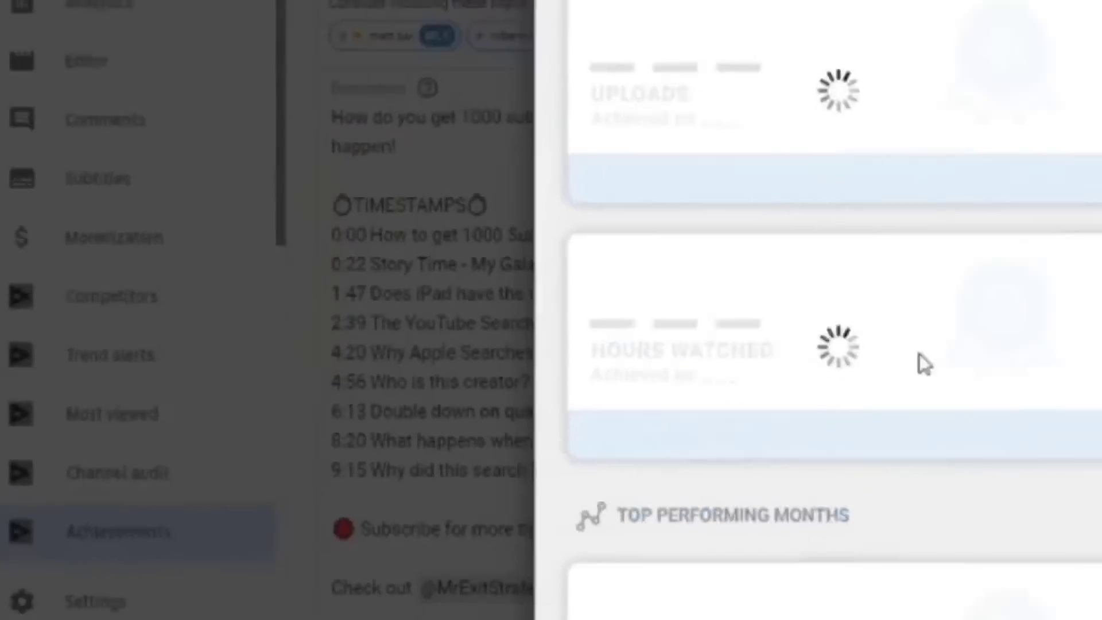